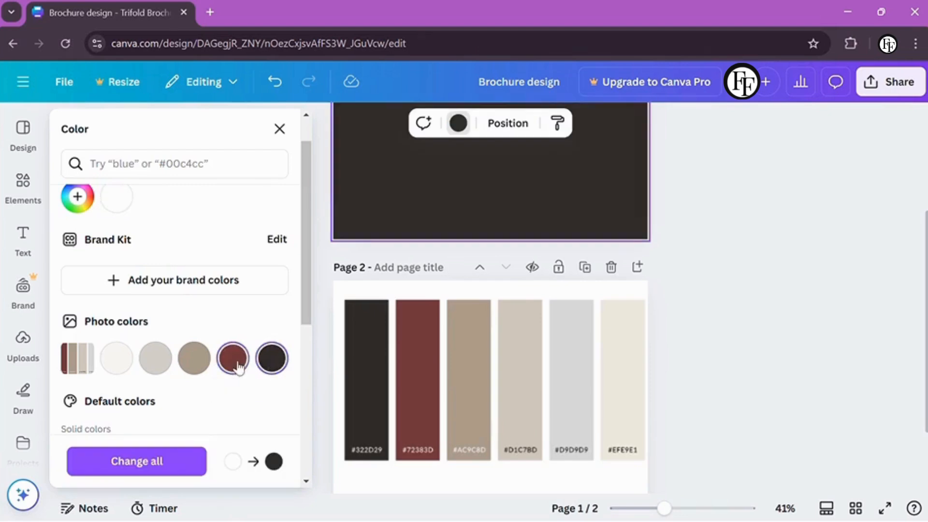
Set the page background to a warm brown colour
{"action": "scroll", "coordinate": [337, 252], "scroll_direction": "up", "scroll_amount": 3}
{"action": "left_click", "coordinate": [77, 196]}
{"action": "left_click_drag", "start_coordinate": [108, 331], "coordinate": [147, 318]}
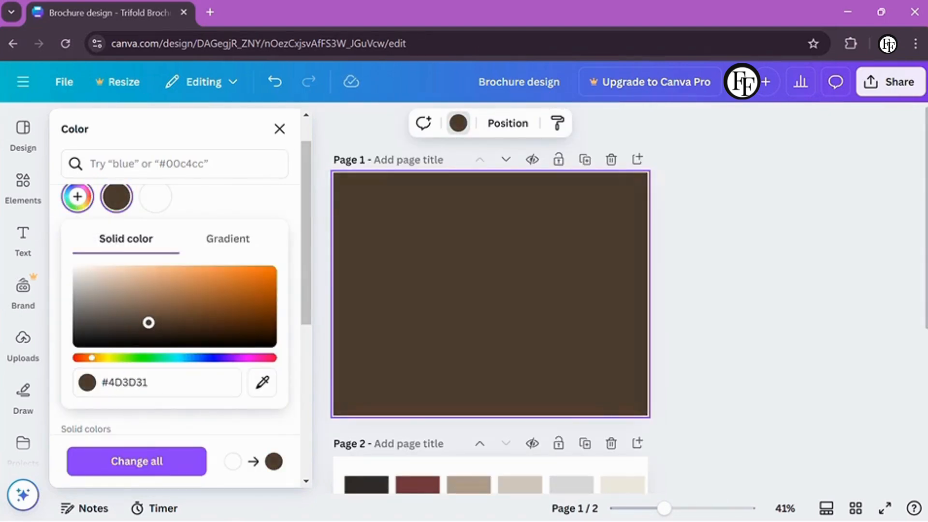
{"action": "left_click", "coordinate": [337, 332]}
Add two full-height rectangles as narrow side panels on the left and right edges
{"action": "key", "text": "r"}
{"action": "left_click_drag", "start_coordinate": [508, 300], "coordinate": [365, 414]}
{"action": "left_click_drag", "start_coordinate": [406, 287], "coordinate": [449, 299]}
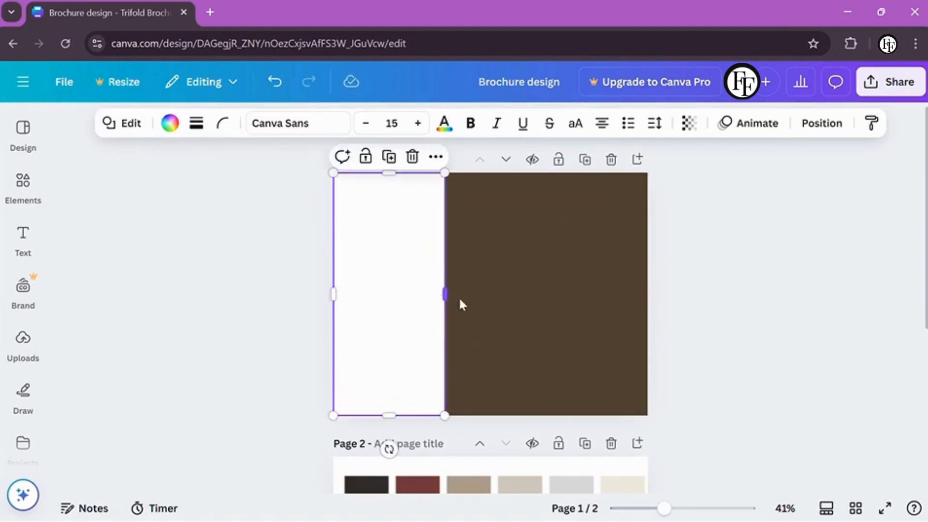
{"action": "key", "text": "ctrl+d"}
{"action": "left_click_drag", "start_coordinate": [399, 322], "coordinate": [592, 308]}
{"action": "left_click_drag", "start_coordinate": [534, 292], "coordinate": [543, 292]}
{"action": "left_click_drag", "start_coordinate": [445, 292], "coordinate": [434, 292]}
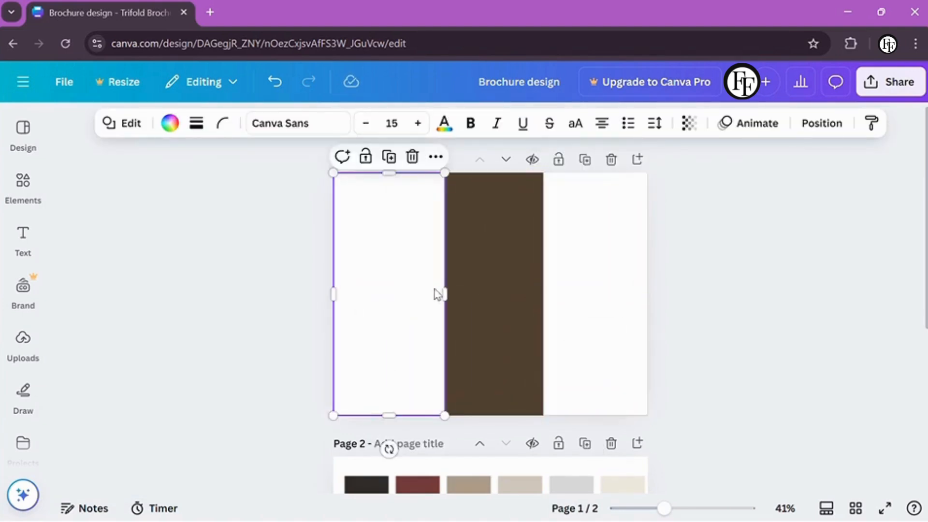
Fill both side rectangles with a dark charcoal colour
{"action": "left_click", "coordinate": [567, 302], "text": "shift"}
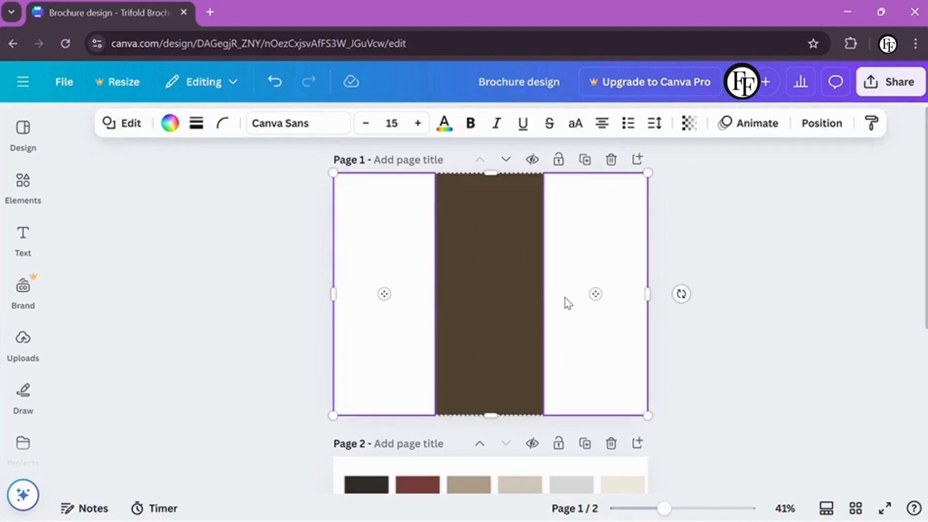
{"action": "left_click", "coordinate": [164, 124]}
{"action": "scroll", "coordinate": [197, 362], "scroll_direction": "down", "scroll_amount": 1}
{"action": "left_click", "coordinate": [269, 386]}
{"action": "left_click", "coordinate": [696, 286]}
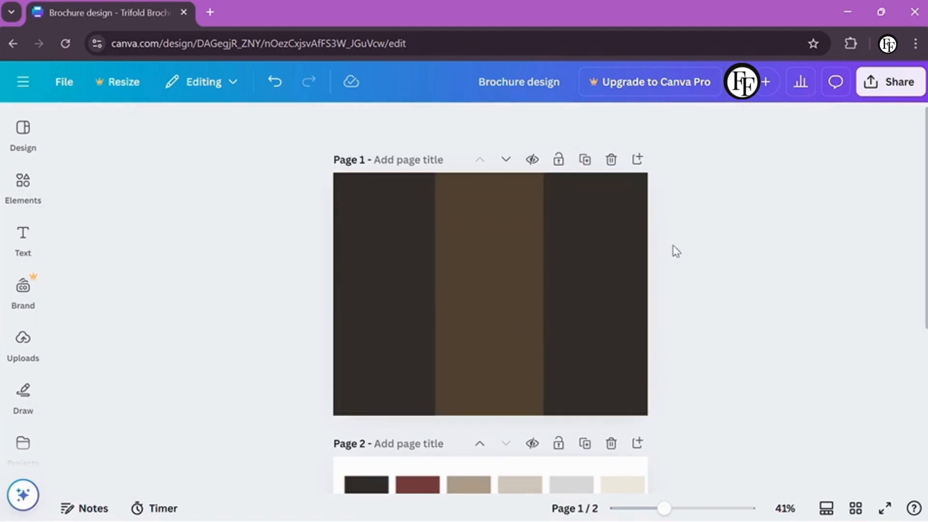
Add a text box, then delete it as unwanted
{"action": "key", "text": "t"}
{"action": "left_click_drag", "start_coordinate": [515, 298], "coordinate": [529, 320]}
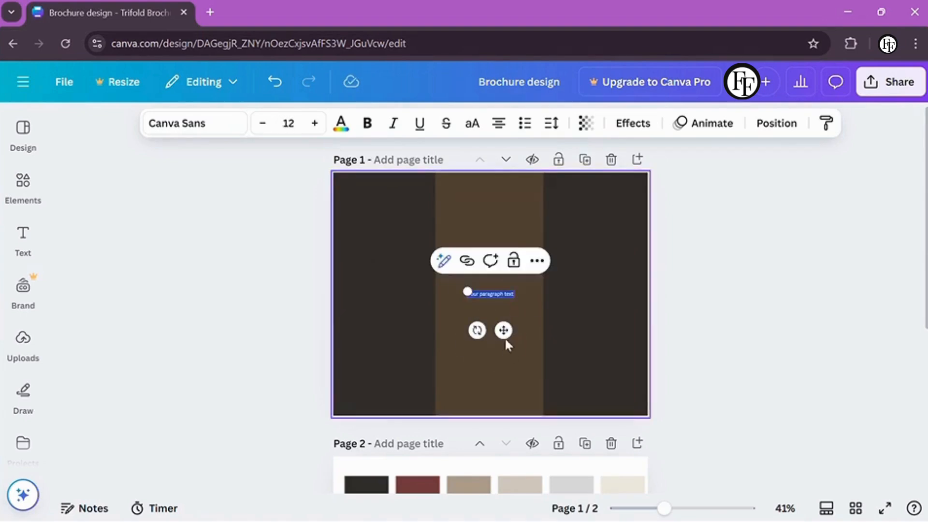
{"action": "key", "text": "Delete"}
{"action": "left_click", "coordinate": [22, 135]}
Add a diamond, an arch and a chevron-bottom banner frame from the Frames library
{"action": "left_click", "coordinate": [23, 186]}
{"action": "scroll", "coordinate": [130, 258], "scroll_direction": "down", "scroll_amount": 5}
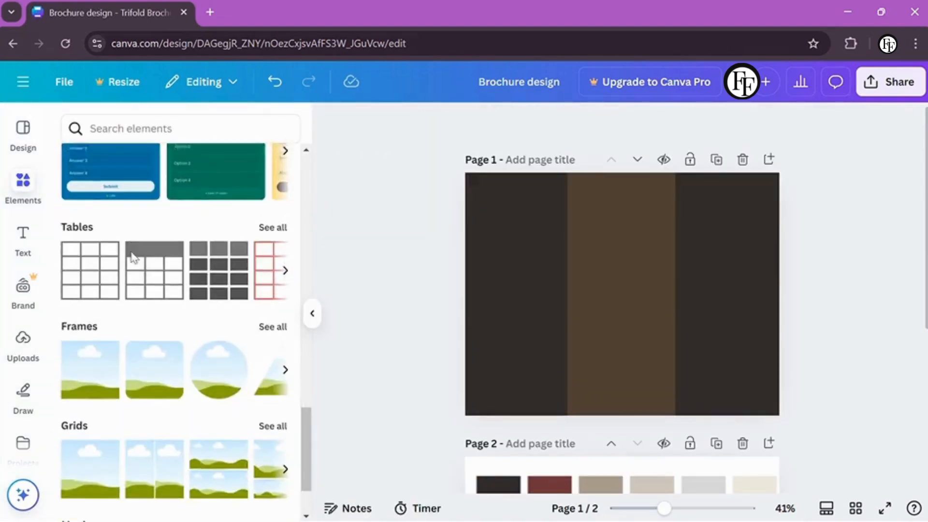
{"action": "left_click", "coordinate": [272, 326]}
{"action": "left_click", "coordinate": [272, 193]}
{"action": "left_click", "coordinate": [172, 290]}
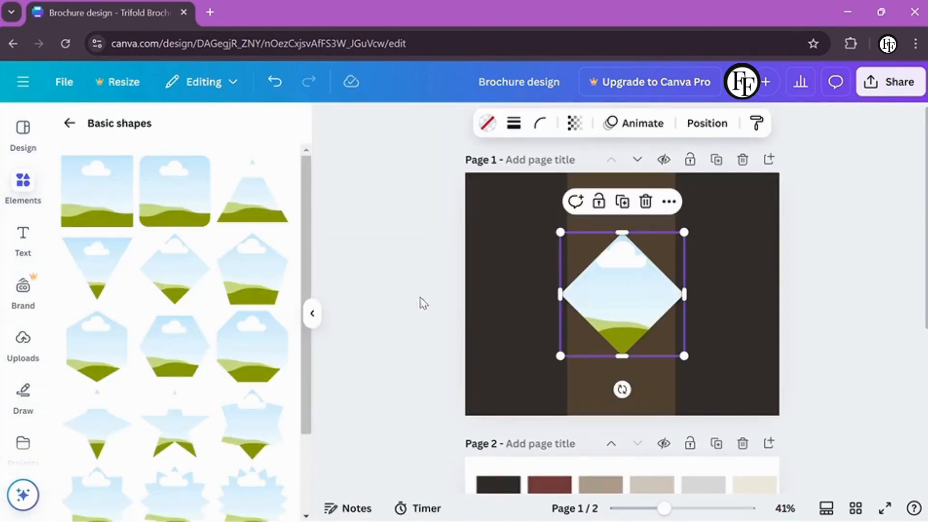
{"action": "scroll", "coordinate": [211, 298], "scroll_direction": "down", "scroll_amount": 5}
{"action": "left_click", "coordinate": [234, 441]}
{"action": "left_click", "coordinate": [247, 346]}
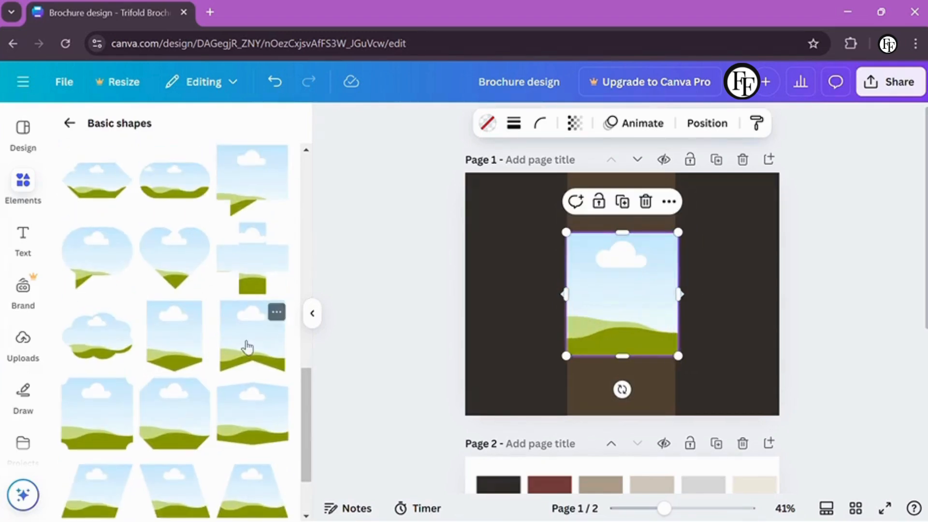
Fit the banner frame into the right panel and move the arch to the middle panel's bottom
{"action": "left_click_drag", "start_coordinate": [628, 304], "coordinate": [731, 247]}
{"action": "left_click_drag", "start_coordinate": [667, 305], "coordinate": [730, 292]}
{"action": "left_click", "coordinate": [684, 297]}
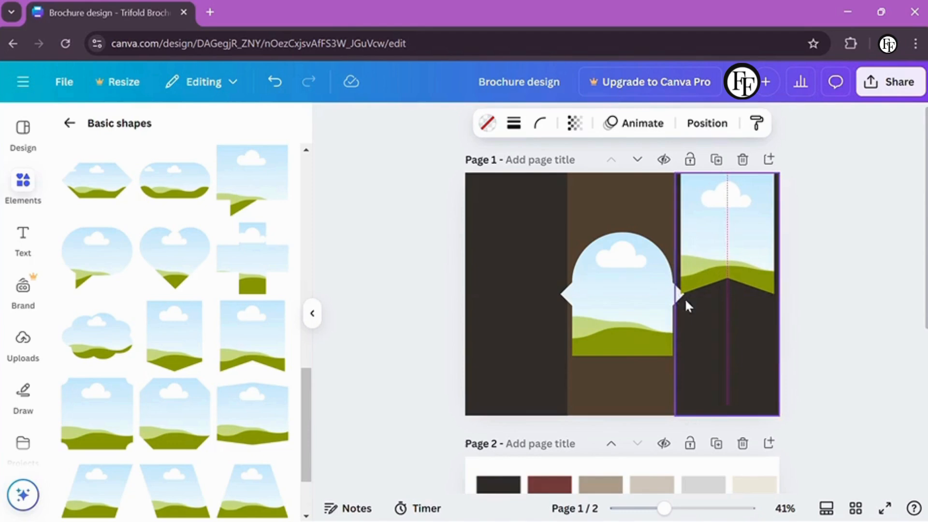
{"action": "left_click", "coordinate": [627, 309]}
{"action": "left_click_drag", "start_coordinate": [627, 308], "coordinate": [627, 366]}
Move the diamond frame into the left panel and size it to fit
{"action": "left_click", "coordinate": [622, 261]}
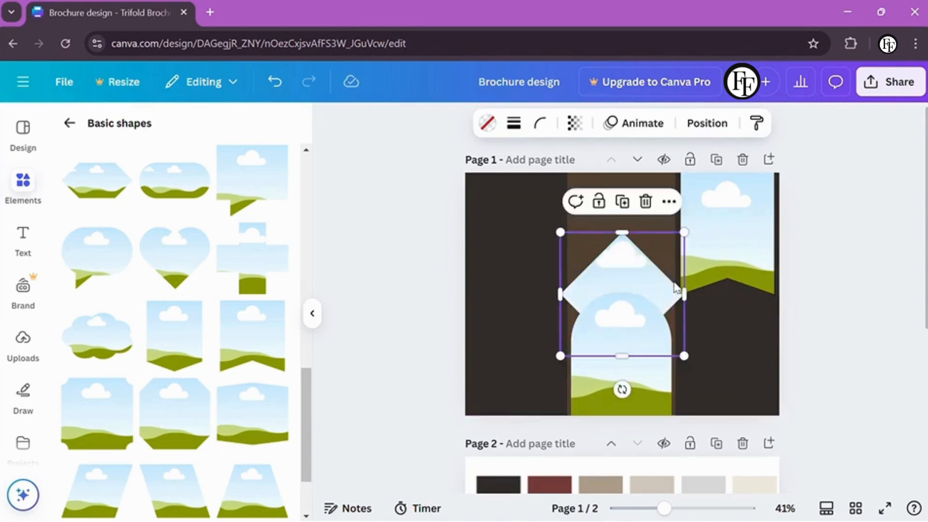
{"action": "left_click_drag", "start_coordinate": [621, 261], "coordinate": [528, 226]}
{"action": "left_click_drag", "start_coordinate": [466, 197], "coordinate": [507, 238]}
{"action": "left_click_drag", "start_coordinate": [536, 271], "coordinate": [505, 229]}
{"action": "left_click_drag", "start_coordinate": [477, 279], "coordinate": [466, 285]}
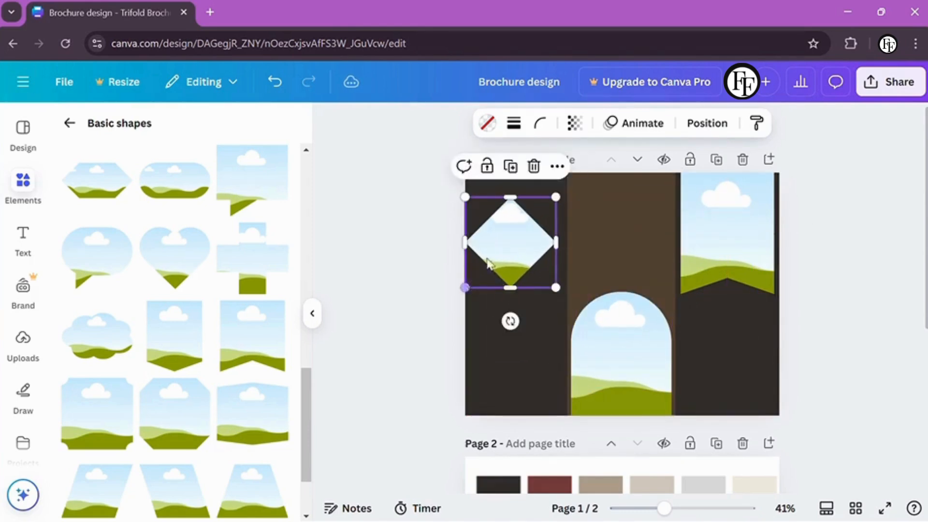
{"action": "left_click_drag", "start_coordinate": [532, 281], "coordinate": [536, 270]}
{"action": "left_click", "coordinate": [811, 356]}
Extend the right banner frame's bottom edge further down the panel
{"action": "left_click", "coordinate": [725, 285]}
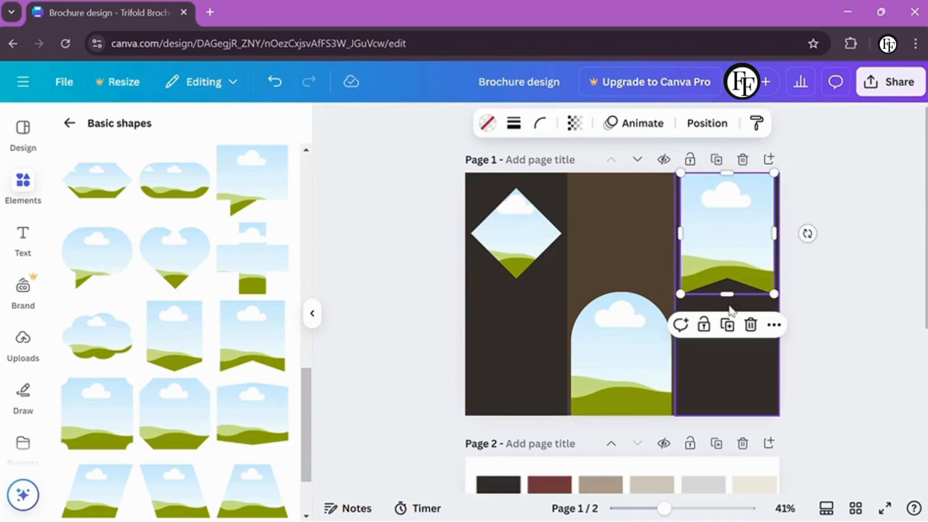
{"action": "left_click_drag", "start_coordinate": [726, 292], "coordinate": [726, 310]}
{"action": "left_click", "coordinate": [790, 324]}
{"action": "left_click", "coordinate": [69, 123]}
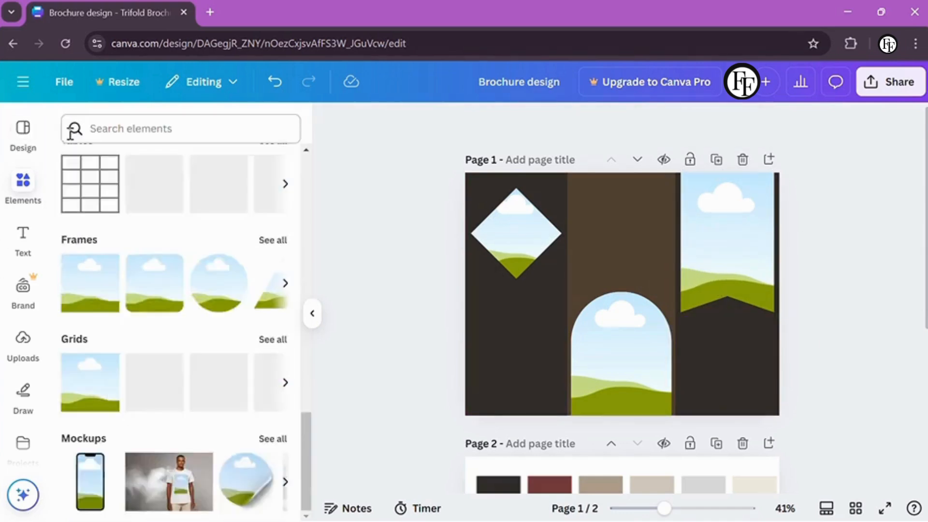
{"action": "left_click", "coordinate": [145, 128]}
Search for 'hotel room' photos and drop a bedroom photo into the arch frame
{"action": "left_click", "coordinate": [174, 193]}
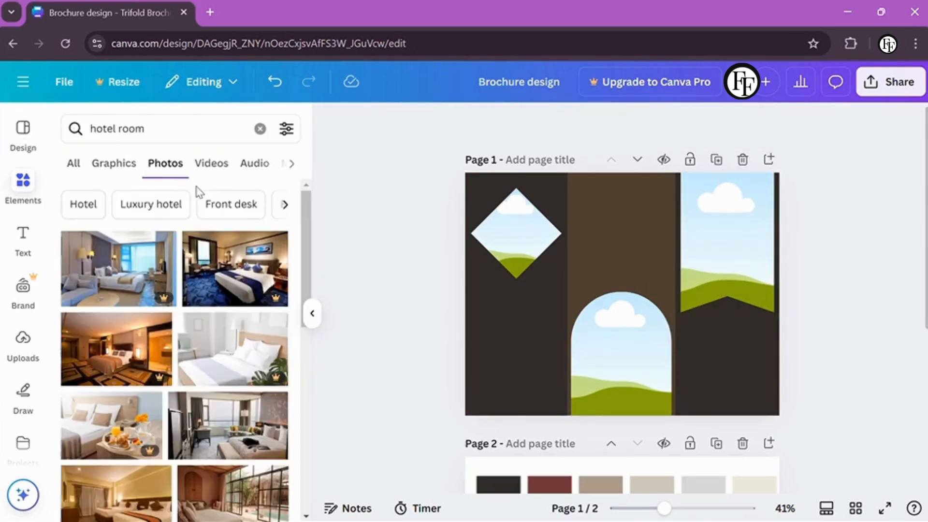
{"action": "scroll", "coordinate": [302, 355], "scroll_direction": "down", "scroll_amount": 5}
{"action": "left_click_drag", "start_coordinate": [231, 372], "coordinate": [620, 333]}
{"action": "scroll", "coordinate": [300, 372], "scroll_direction": "down", "scroll_amount": 10}
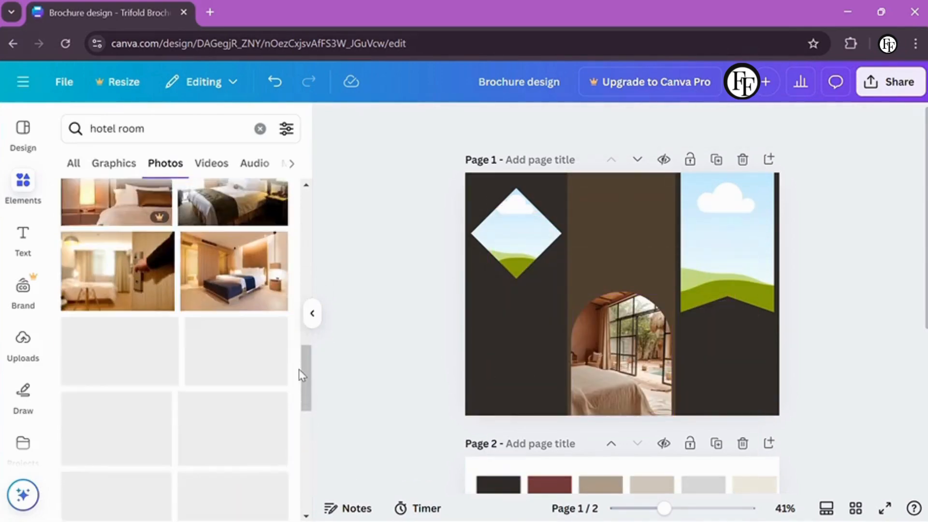
{"action": "scroll", "coordinate": [298, 374], "scroll_direction": "down", "scroll_amount": 5}
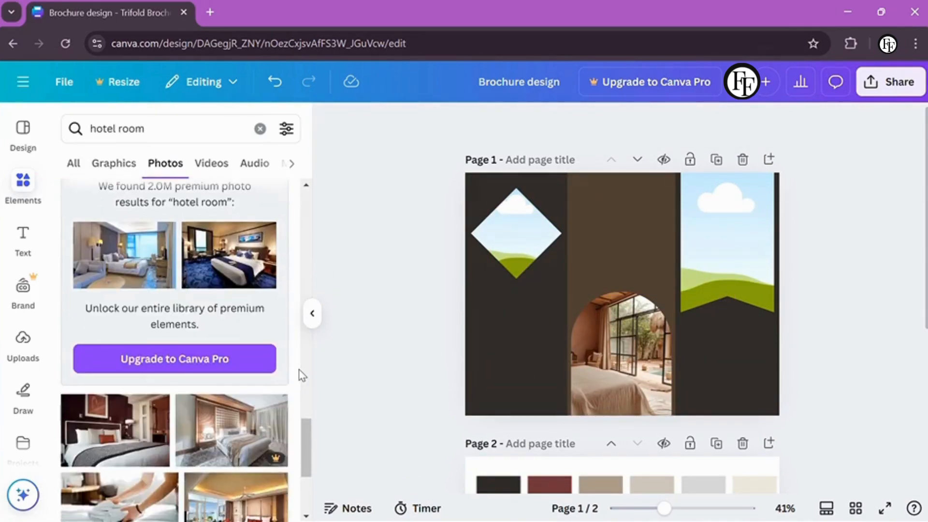
{"action": "scroll", "coordinate": [299, 369], "scroll_direction": "down", "scroll_amount": 3}
Place a breakfast photo into the right-panel banner frame
{"action": "left_click", "coordinate": [241, 251]}
{"action": "left_click_drag", "start_coordinate": [600, 238], "coordinate": [724, 232]}
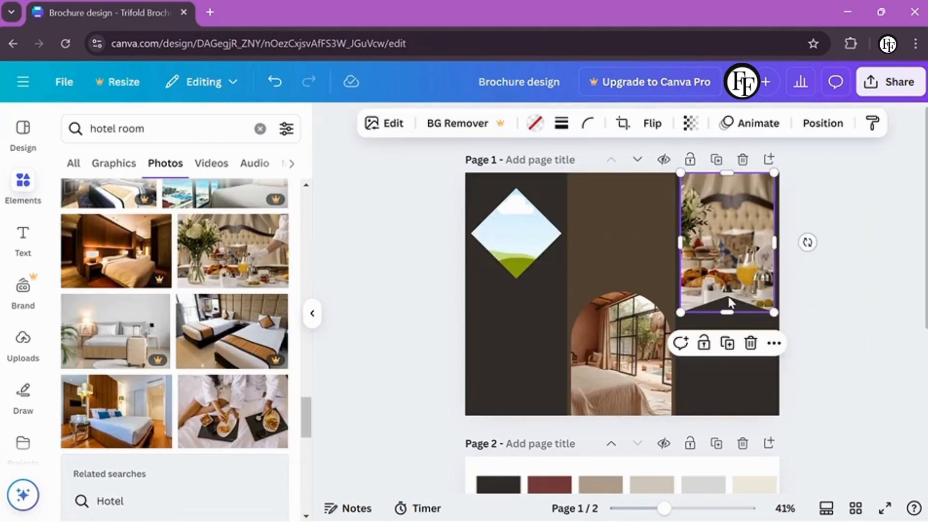
{"action": "left_click_drag", "start_coordinate": [729, 310], "coordinate": [727, 279]}
{"action": "left_click", "coordinate": [380, 313]}
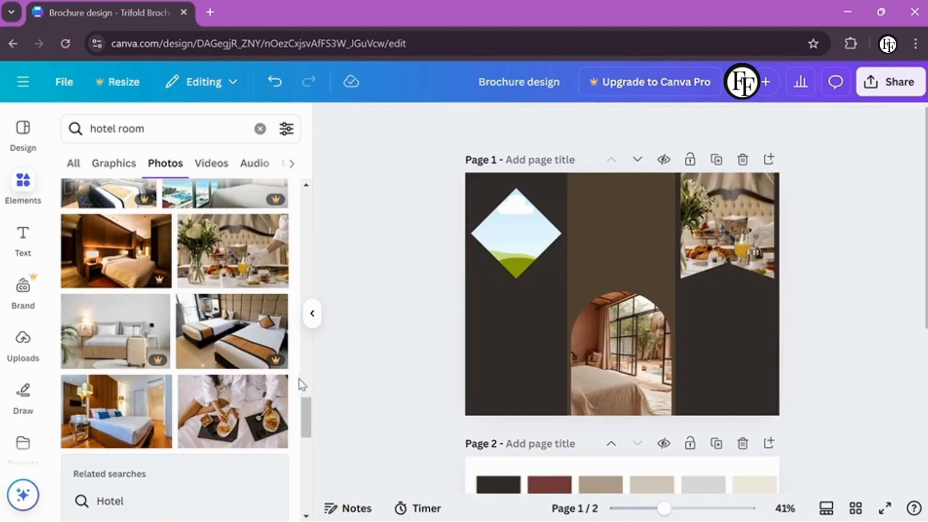
{"action": "scroll", "coordinate": [301, 383], "scroll_direction": "down", "scroll_amount": 10}
Drop a restaurant photo into the diamond frame and enlarge it slightly
{"action": "left_click", "coordinate": [249, 311]}
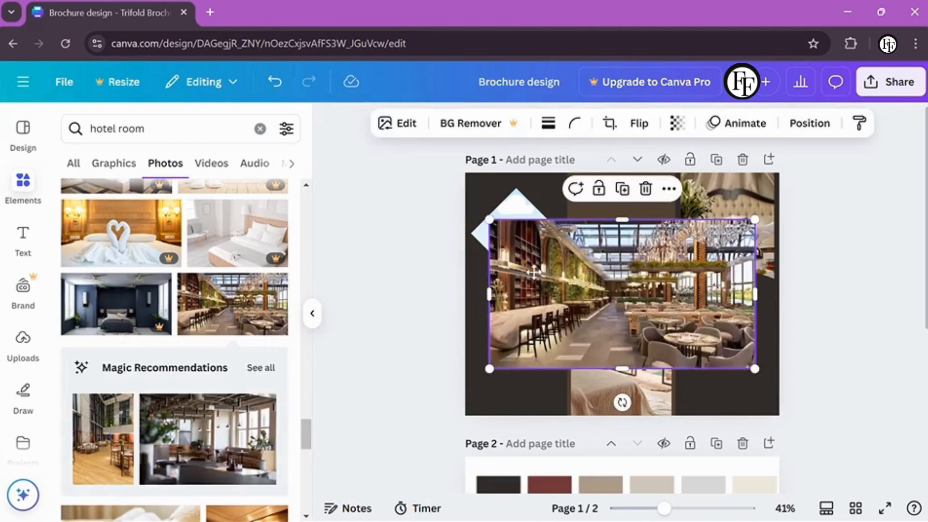
{"action": "mouse_move", "coordinate": [579, 276]}
{"action": "left_mouse_down"}
{"action": "mouse_move", "coordinate": [524, 244]}
{"action": "mouse_move", "coordinate": [575, 292]}
{"action": "left_mouse_up"}
{"action": "left_click_drag", "start_coordinate": [535, 255], "coordinate": [497, 236]}
{"action": "left_click", "coordinate": [401, 255]}
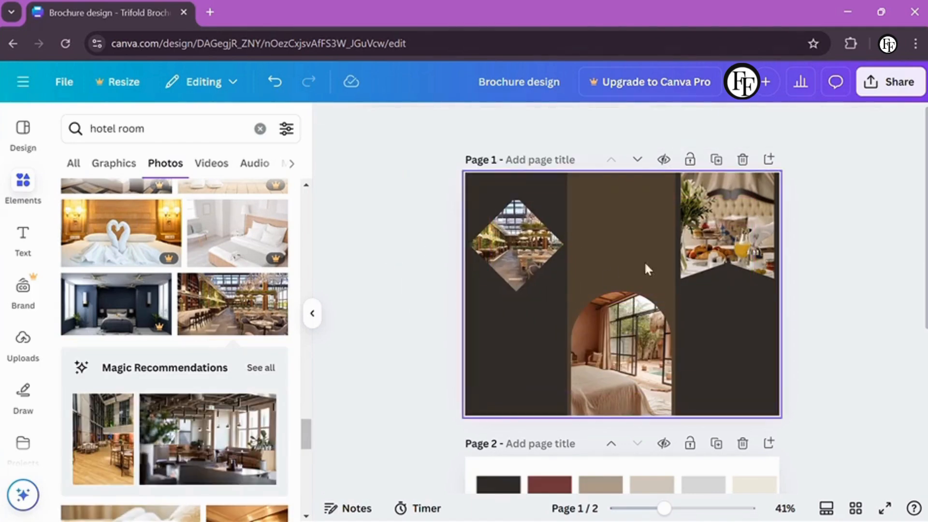
Add a bold HOTEL ROOM heading in The Seasons font to the middle panel
{"action": "key", "text": "t"}
{"action": "key", "text": "BackSpace"}
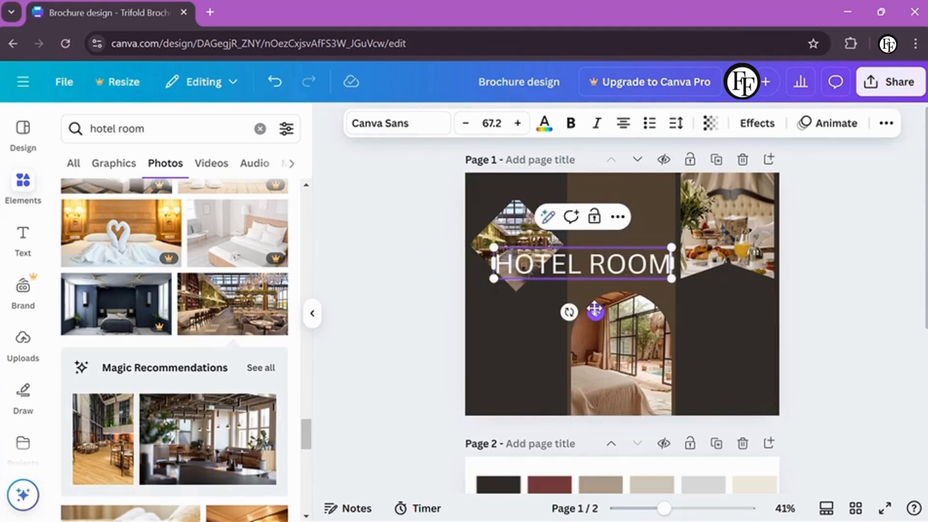
{"action": "left_click_drag", "start_coordinate": [595, 309], "coordinate": [628, 262]}
{"action": "left_click", "coordinate": [399, 122]}
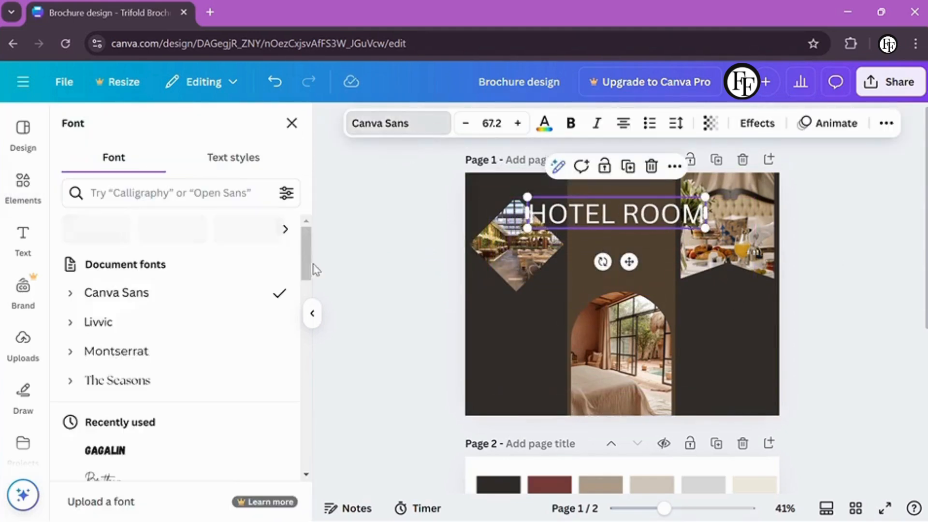
{"action": "scroll", "coordinate": [175, 315], "scroll_direction": "down", "scroll_amount": 10}
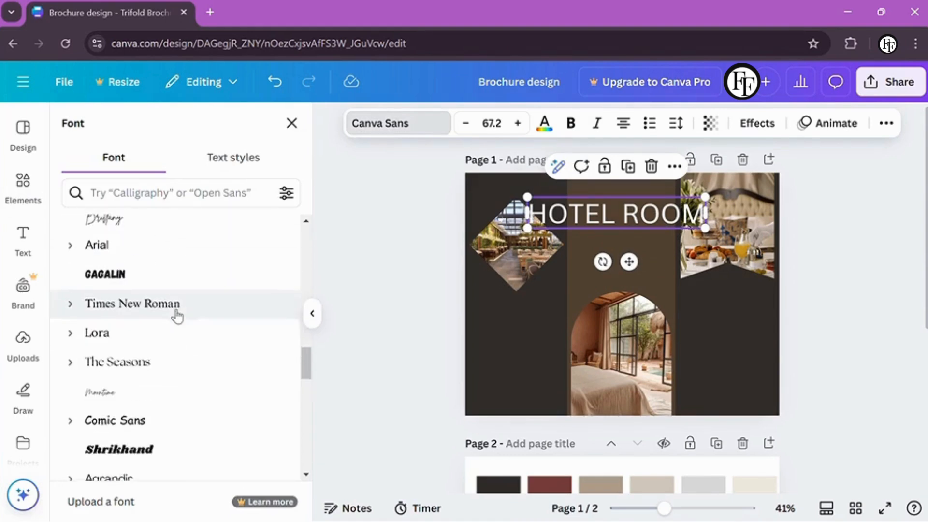
{"action": "left_click", "coordinate": [160, 363]}
{"action": "left_click", "coordinate": [570, 123]}
{"action": "left_click_drag", "start_coordinate": [527, 197], "coordinate": [740, 317]}
{"action": "left_click", "coordinate": [453, 271]}
Duplicate the heading and change it to ABOUT US for the right panel
{"action": "key", "text": "ctrl+d"}
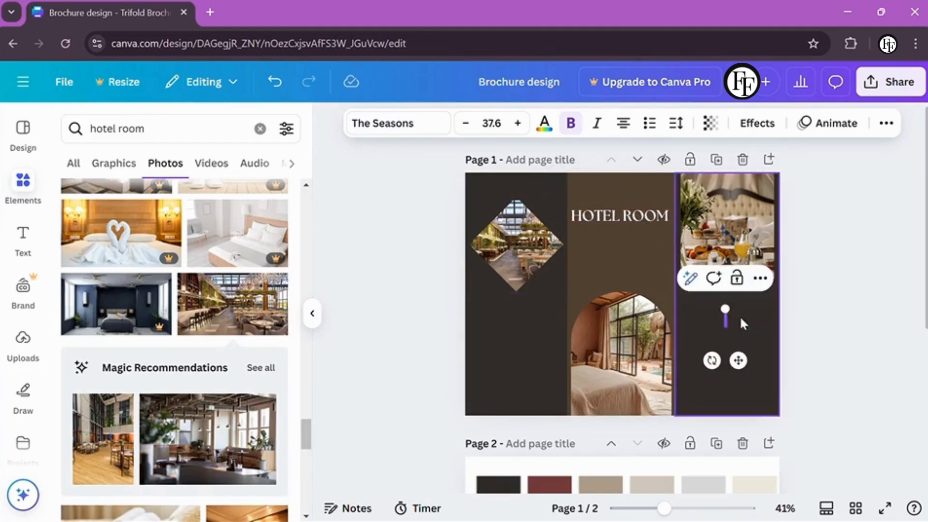
{"action": "type", "text": "ABSO"}
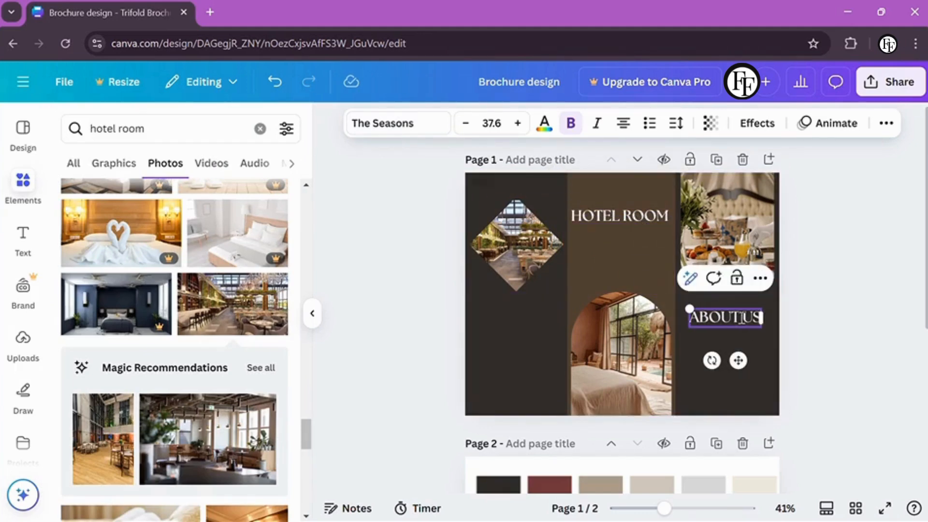
{"action": "left_click", "coordinate": [811, 319]}
{"action": "left_click", "coordinate": [725, 319]}
Copy the heading into the left panel and type the hotel name HANOVER AND TYKE
{"action": "key", "text": "ctrl+d"}
{"action": "left_click_drag", "start_coordinate": [725, 319], "coordinate": [509, 314]}
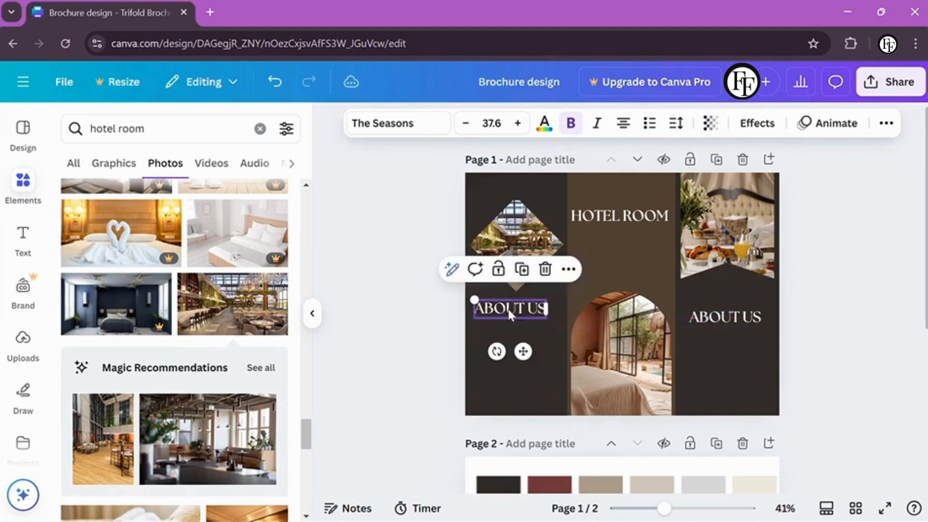
{"action": "key", "text": "Return"}
{"action": "key", "text": "BackSpace"}
{"action": "type", "text": "HANC"}
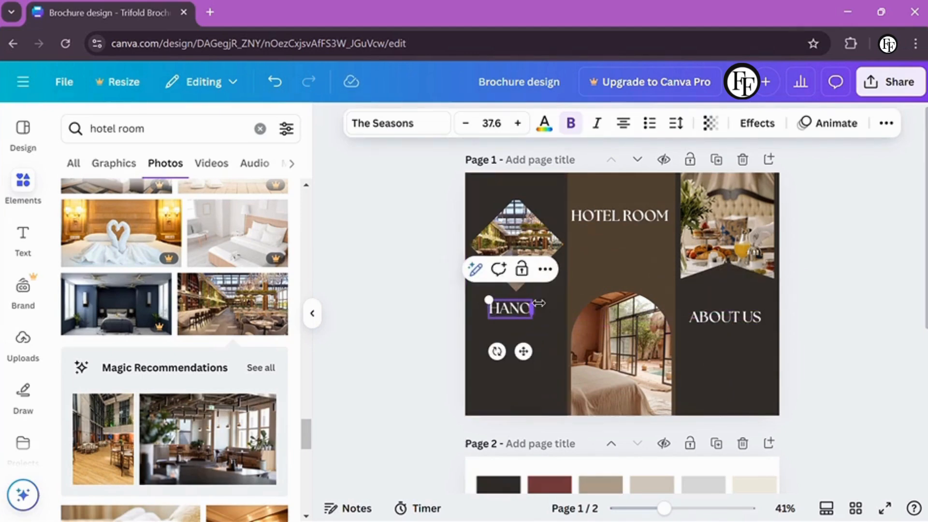
{"action": "type", "text": "VER AND TYKE"}
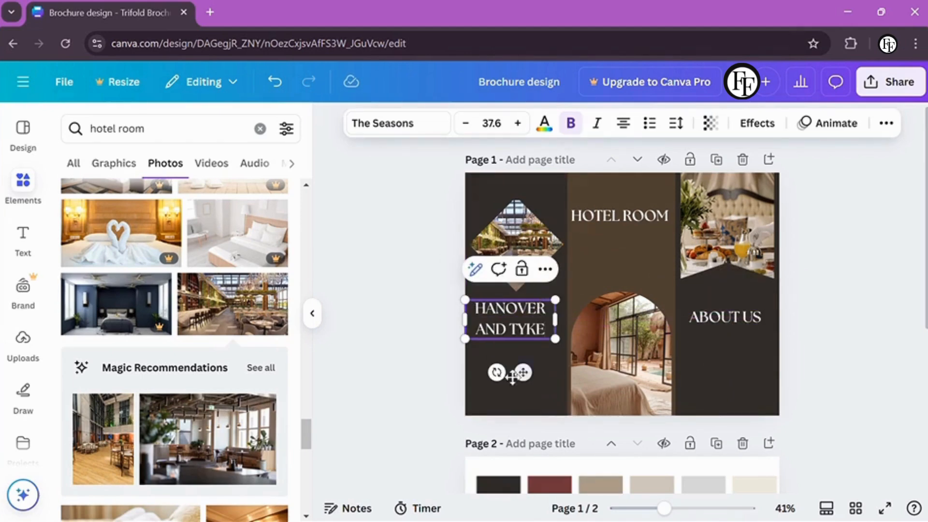
{"action": "left_click", "coordinate": [437, 381]}
{"action": "left_click", "coordinate": [523, 311]}
Apply uppercase styling to the hotel name and nudge HOTEL ROOM slightly higher
{"action": "left_click", "coordinate": [886, 123]}
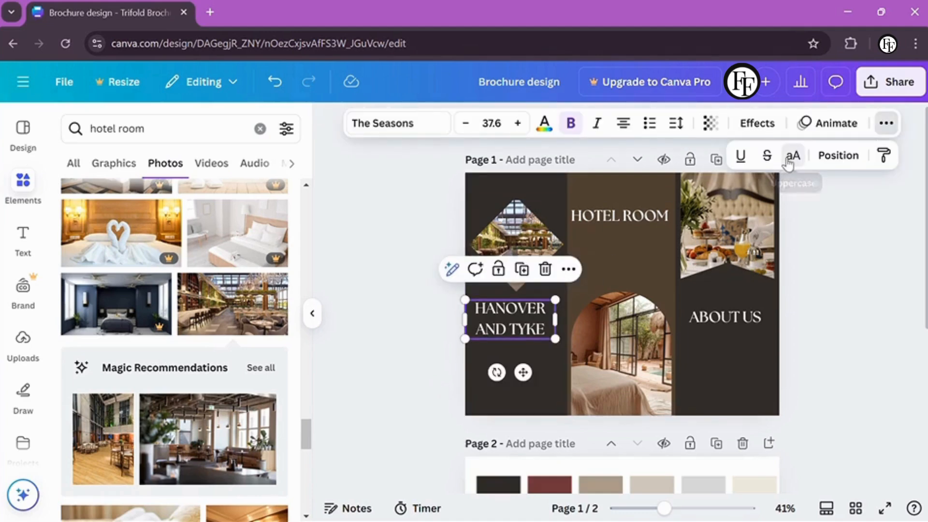
{"action": "left_click", "coordinate": [601, 329]}
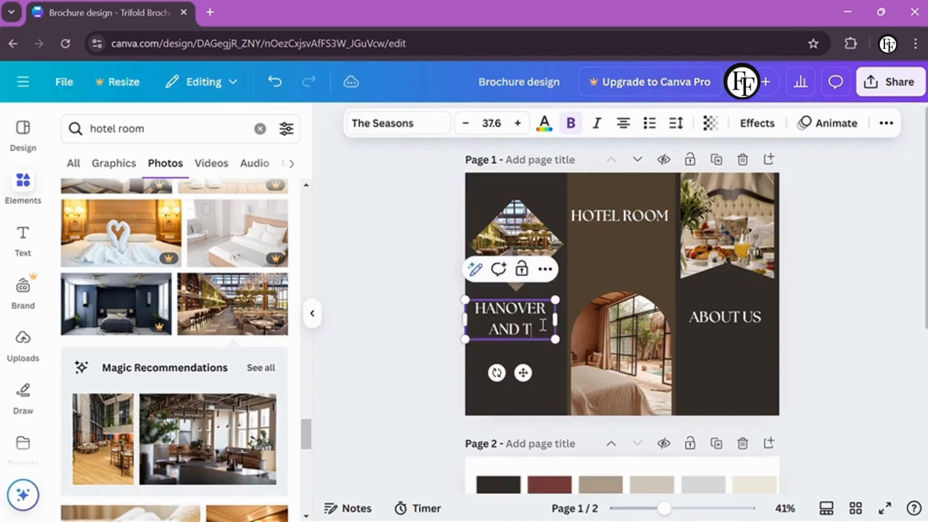
{"action": "left_click", "coordinate": [800, 316]}
{"action": "left_click", "coordinate": [545, 320]}
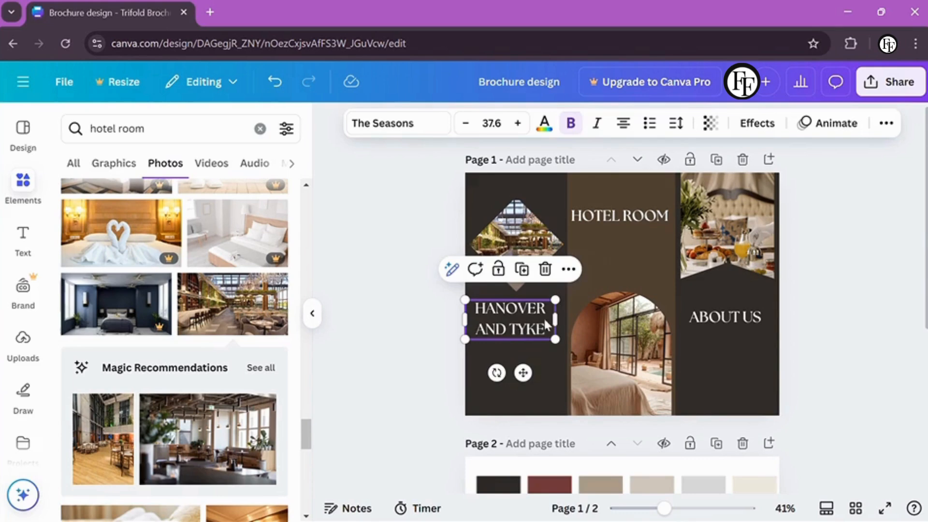
{"action": "left_click", "coordinate": [801, 320]}
{"action": "left_click_drag", "start_coordinate": [617, 188], "coordinate": [619, 177]}
Try a decorative border graphic over the diamond photo, then delete it as unwanted
{"action": "left_click", "coordinate": [396, 218]}
{"action": "left_click", "coordinate": [260, 128]}
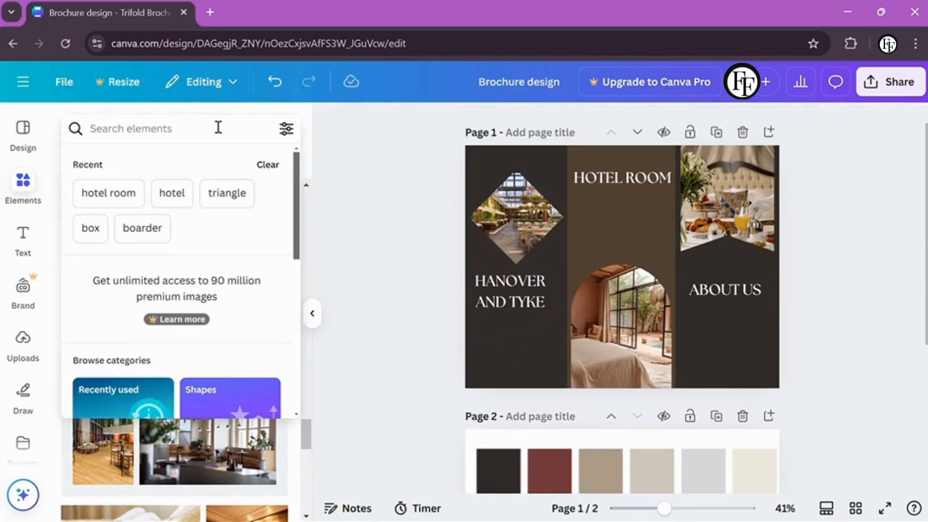
{"action": "left_click", "coordinate": [156, 228]}
{"action": "left_click", "coordinate": [97, 167]}
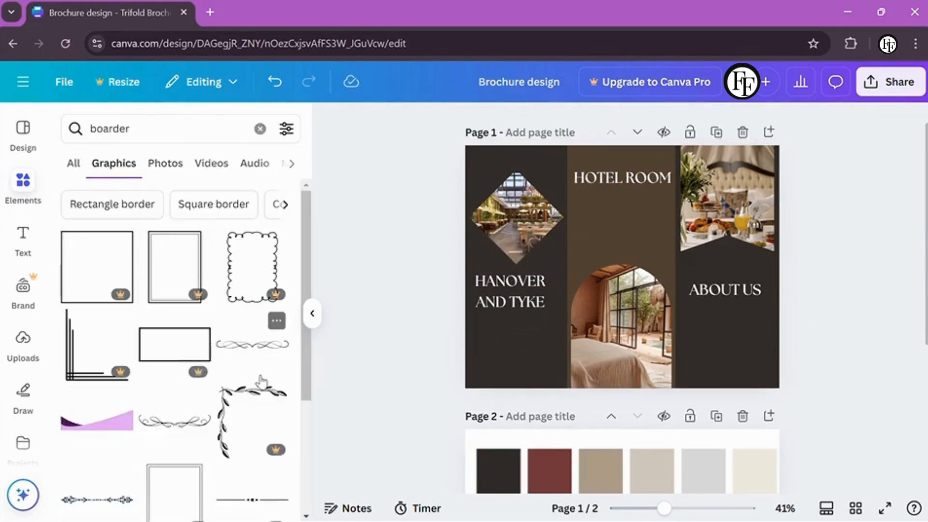
{"action": "scroll", "coordinate": [297, 392], "scroll_direction": "down", "scroll_amount": 5}
{"action": "scroll", "coordinate": [296, 392], "scroll_direction": "down", "scroll_amount": 10}
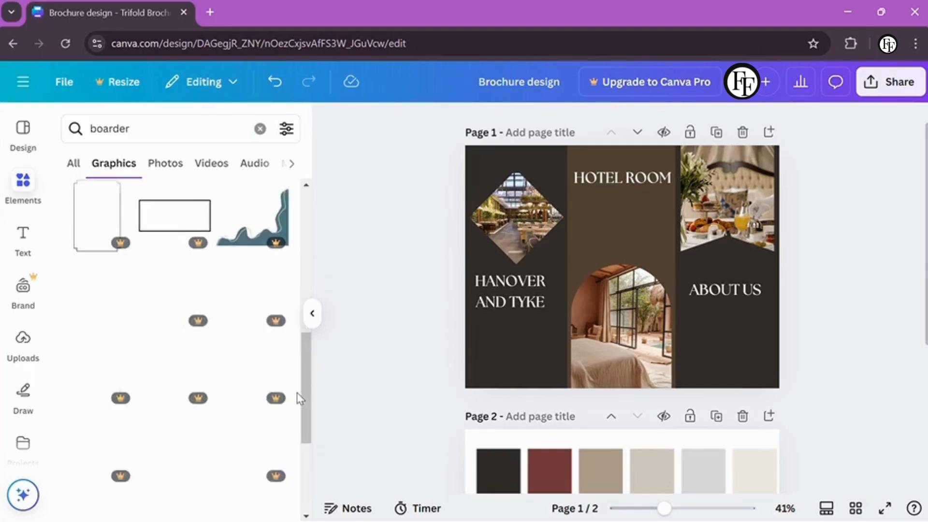
{"action": "left_click", "coordinate": [96, 367]}
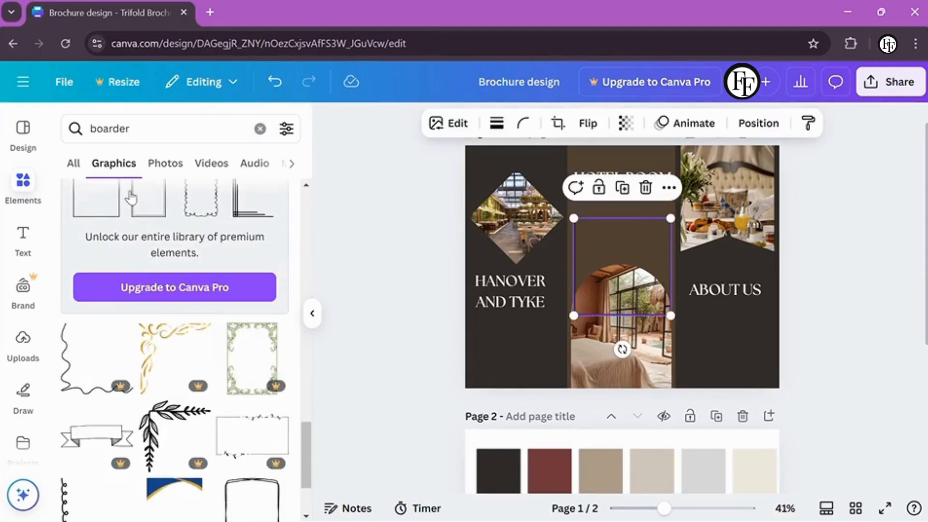
{"action": "left_click", "coordinate": [483, 123]}
{"action": "left_click_drag", "start_coordinate": [631, 271], "coordinate": [535, 222]}
{"action": "left_click_drag", "start_coordinate": [477, 169], "coordinate": [510, 202]}
{"action": "mouse_move", "coordinate": [541, 235]}
{"action": "left_mouse_down"}
{"action": "mouse_move", "coordinate": [509, 213]}
{"action": "mouse_move", "coordinate": [555, 259]}
{"action": "mouse_move", "coordinate": [522, 233]}
{"action": "left_mouse_up"}
{"action": "left_click", "coordinate": [457, 217]}
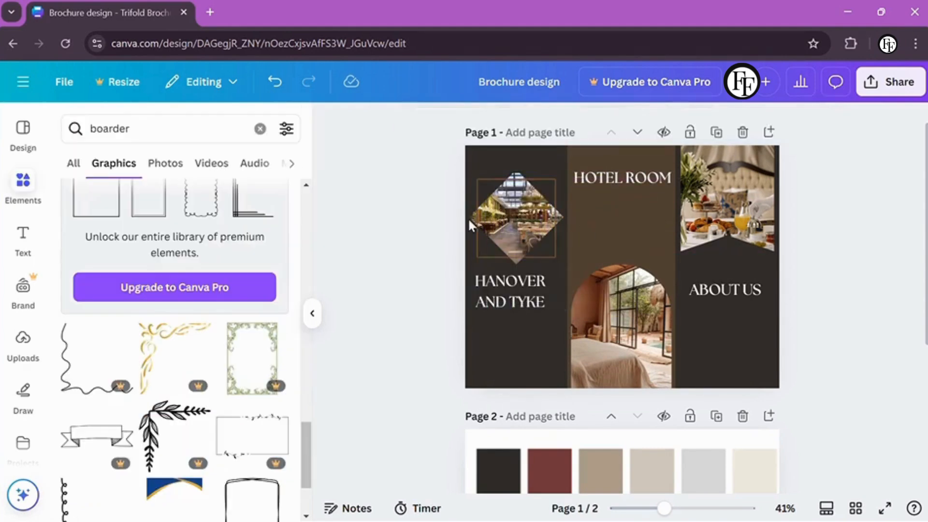
{"action": "left_click", "coordinate": [486, 216]}
{"action": "key", "text": "Delete"}
Add a square border from the search results and shrink it around the diamond photo
{"action": "scroll", "coordinate": [299, 356], "scroll_direction": "down", "scroll_amount": 8}
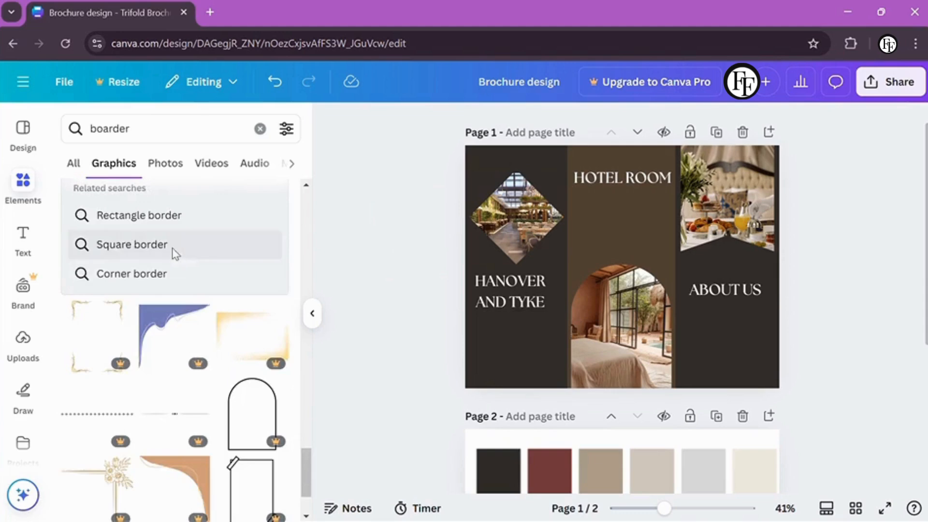
{"action": "left_click", "coordinate": [174, 250]}
{"action": "scroll", "coordinate": [292, 430], "scroll_direction": "down", "scroll_amount": 3}
{"action": "left_click", "coordinate": [232, 319]}
{"action": "left_click", "coordinate": [483, 123]}
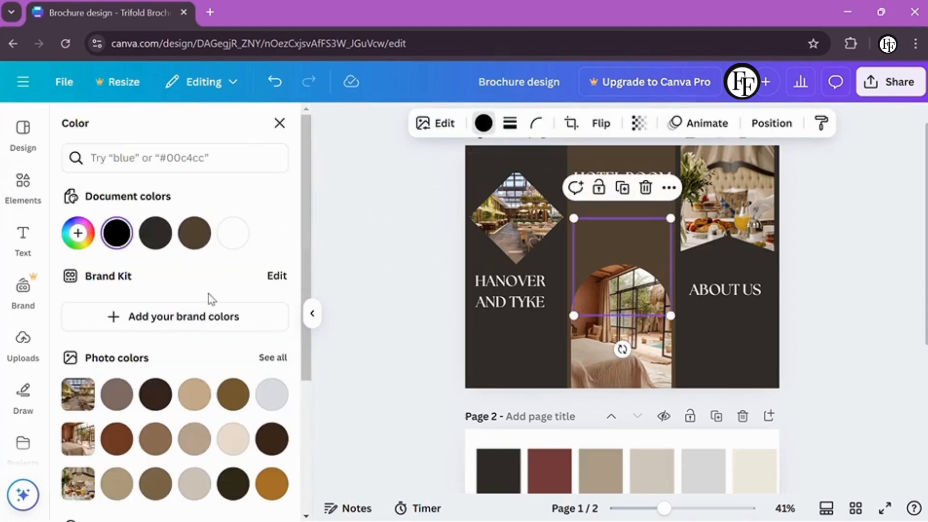
{"action": "left_click_drag", "start_coordinate": [622, 267], "coordinate": [522, 217]}
{"action": "left_click_drag", "start_coordinate": [473, 169], "coordinate": [528, 234]}
{"action": "left_click", "coordinate": [495, 221]}
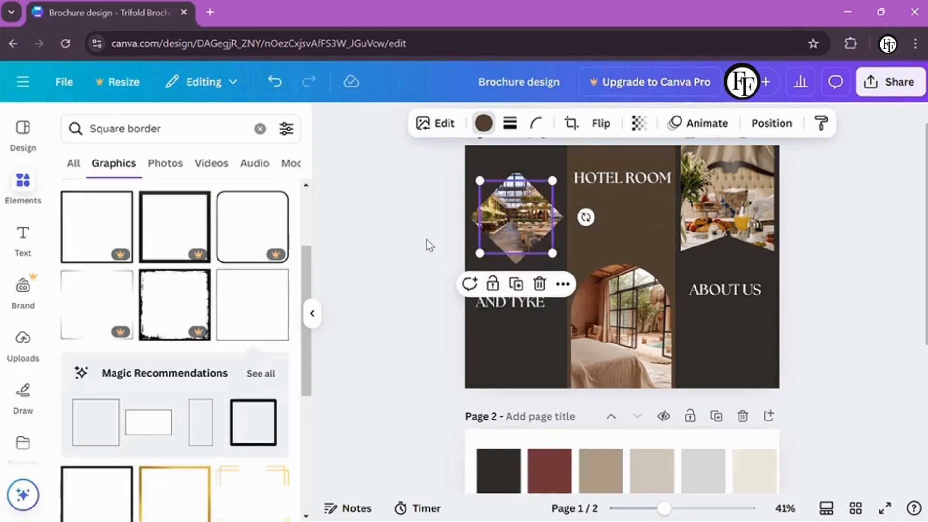
Give the square border an outline weight of 5 in brown
{"action": "left_click", "coordinate": [447, 219]}
{"action": "left_click", "coordinate": [484, 198]}
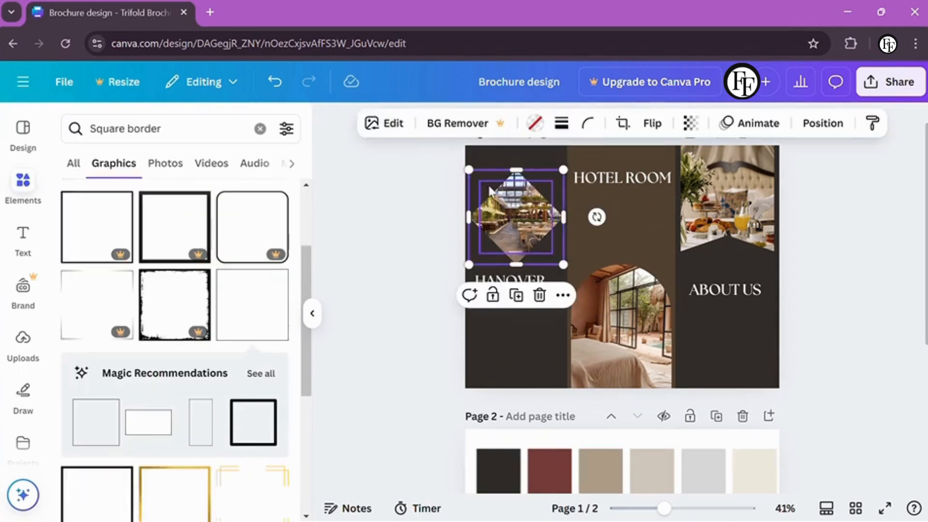
{"action": "left_click", "coordinate": [480, 180]}
{"action": "left_click", "coordinate": [531, 124]}
{"action": "left_click", "coordinate": [509, 124]}
{"action": "left_click_drag", "start_coordinate": [416, 218], "coordinate": [425, 217]}
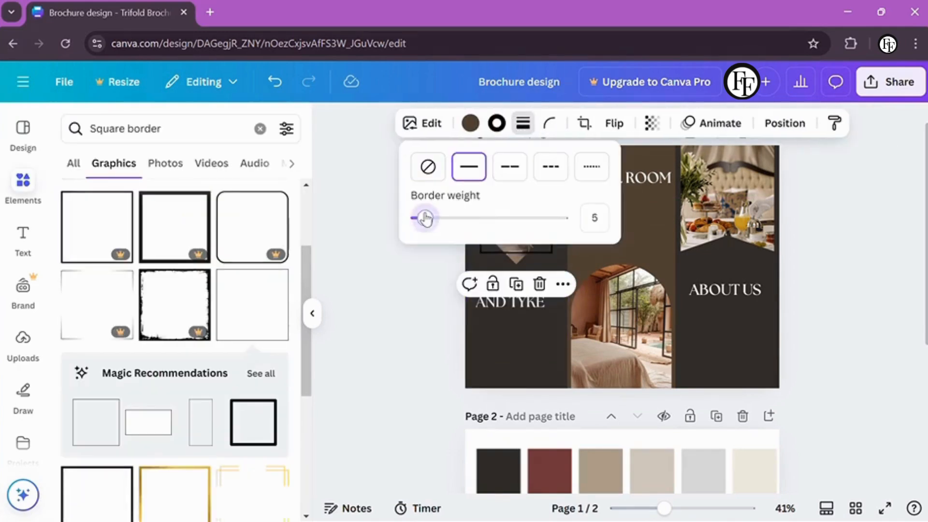
{"action": "left_click", "coordinate": [496, 124]}
{"action": "left_click", "coordinate": [198, 232]}
{"action": "left_click", "coordinate": [363, 214]}
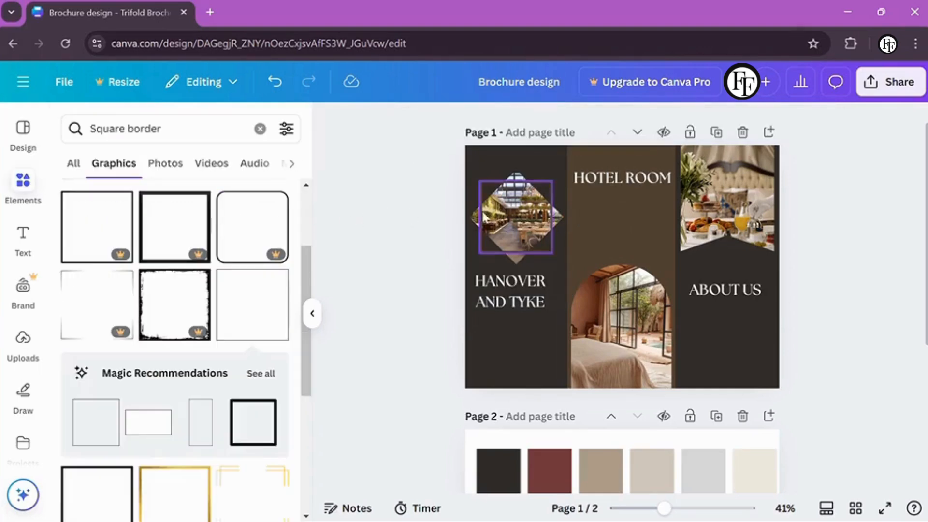
Send the square border behind the diamond photo
{"action": "right_click", "coordinate": [485, 229]}
{"action": "mouse_move", "coordinate": [585, 269]}
{"action": "left_click", "coordinate": [725, 356]}
{"action": "left_click", "coordinate": [431, 325]}
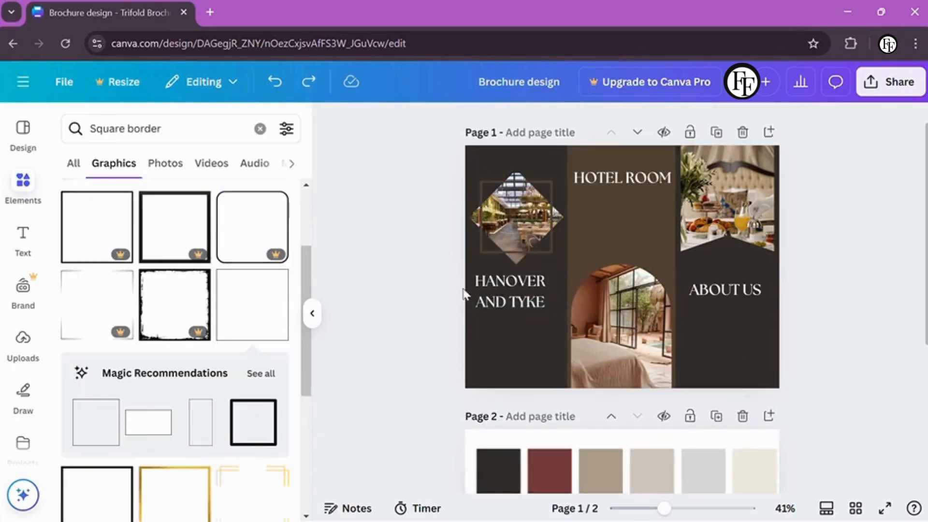
{"action": "right_click", "coordinate": [559, 218]}
{"action": "left_click", "coordinate": [410, 271]}
{"action": "left_click", "coordinate": [485, 197]}
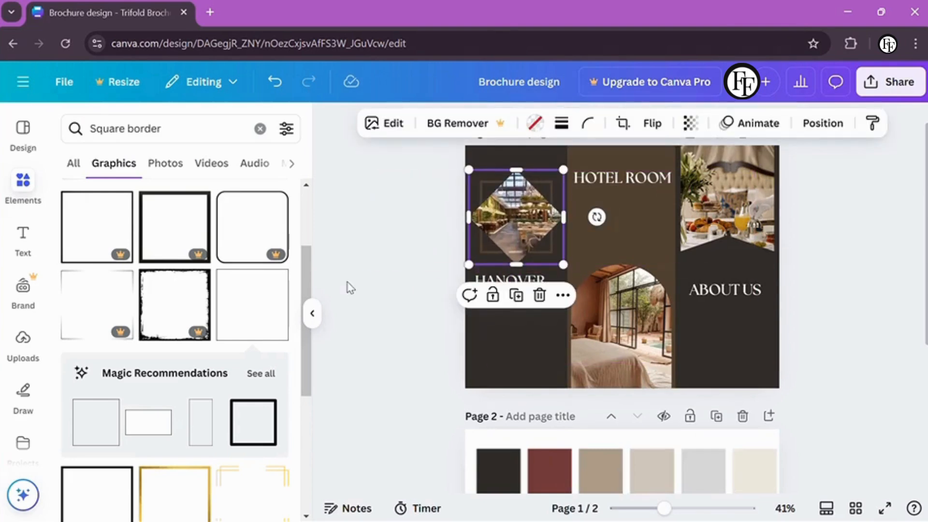
Swap in the first recommended square border and size it around the diamond photo
{"action": "scroll", "coordinate": [227, 430], "scroll_direction": "down", "scroll_amount": 2}
{"action": "left_click", "coordinate": [111, 340]}
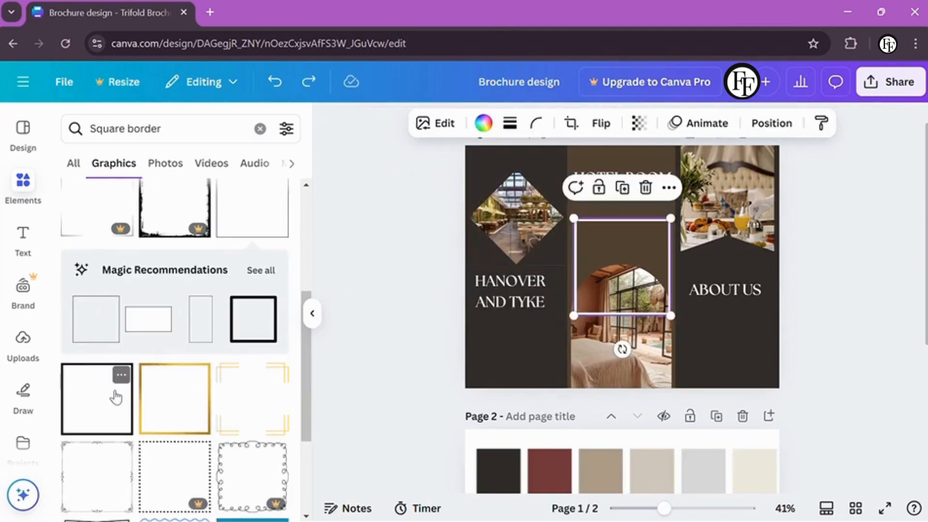
{"action": "left_click_drag", "start_coordinate": [634, 251], "coordinate": [524, 209]}
{"action": "key", "text": "Delete"}
{"action": "scroll", "coordinate": [295, 318], "scroll_direction": "down", "scroll_amount": 5}
{"action": "scroll", "coordinate": [295, 316], "scroll_direction": "up", "scroll_amount": 7}
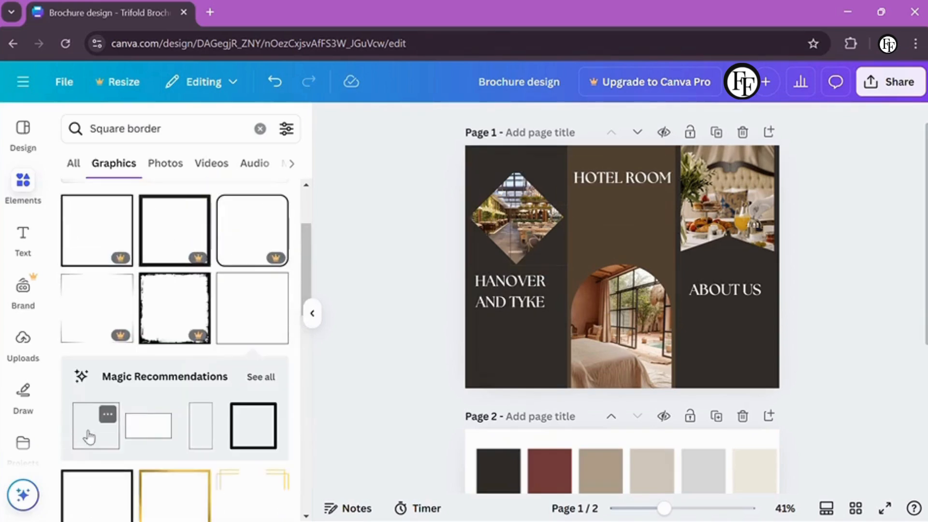
{"action": "left_click", "coordinate": [89, 426]}
{"action": "left_click_drag", "start_coordinate": [523, 170], "coordinate": [503, 203]}
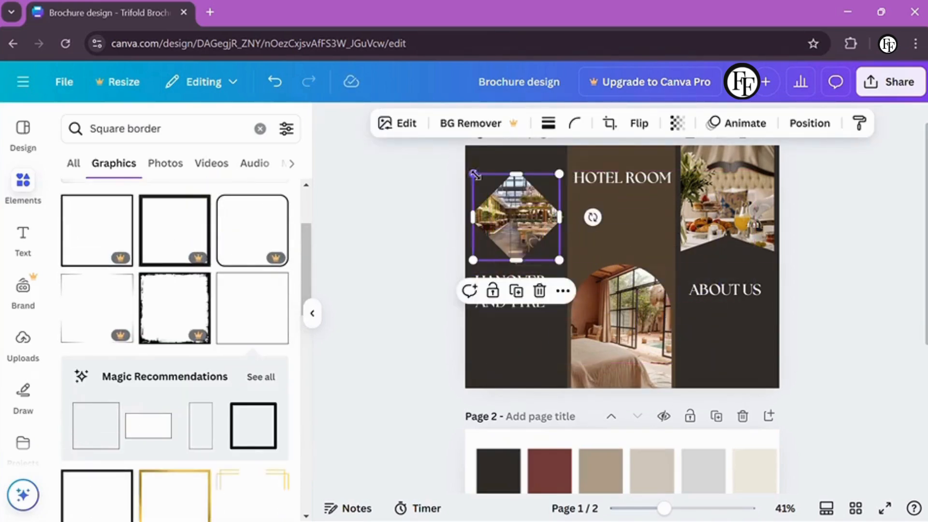
{"action": "left_click_drag", "start_coordinate": [553, 255], "coordinate": [548, 252]}
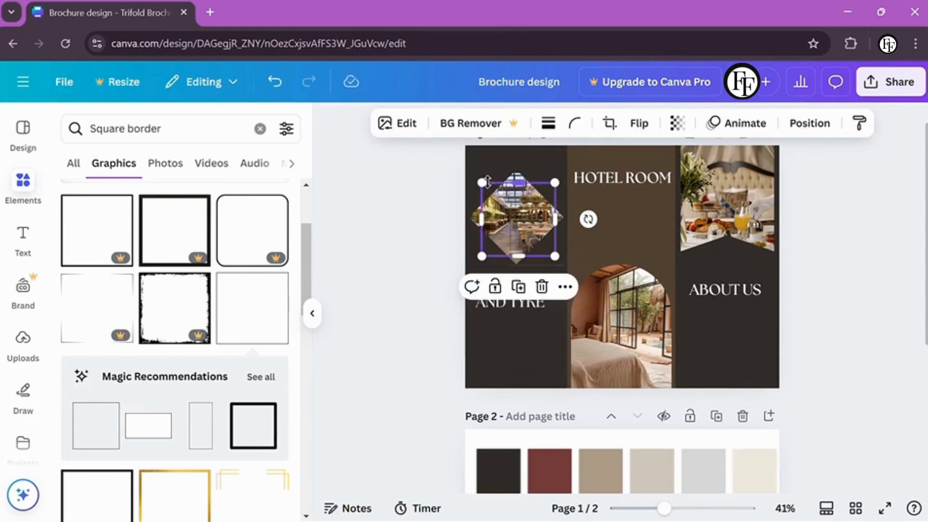
Reposition the diamond photo back inside the tilted square frame
{"action": "left_click_drag", "start_coordinate": [487, 182], "coordinate": [591, 233]}
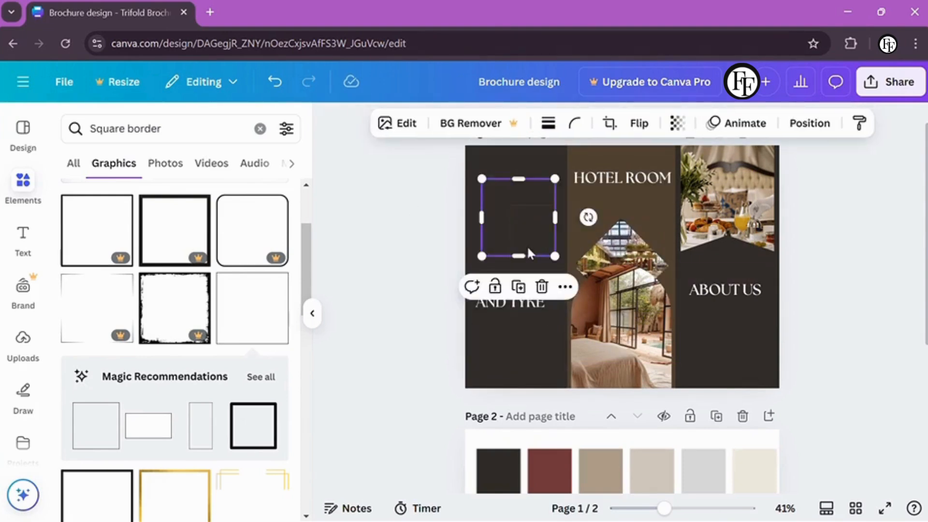
{"action": "left_click", "coordinate": [516, 247]}
{"action": "left_click", "coordinate": [621, 270]}
{"action": "left_click_drag", "start_coordinate": [621, 270], "coordinate": [510, 210]}
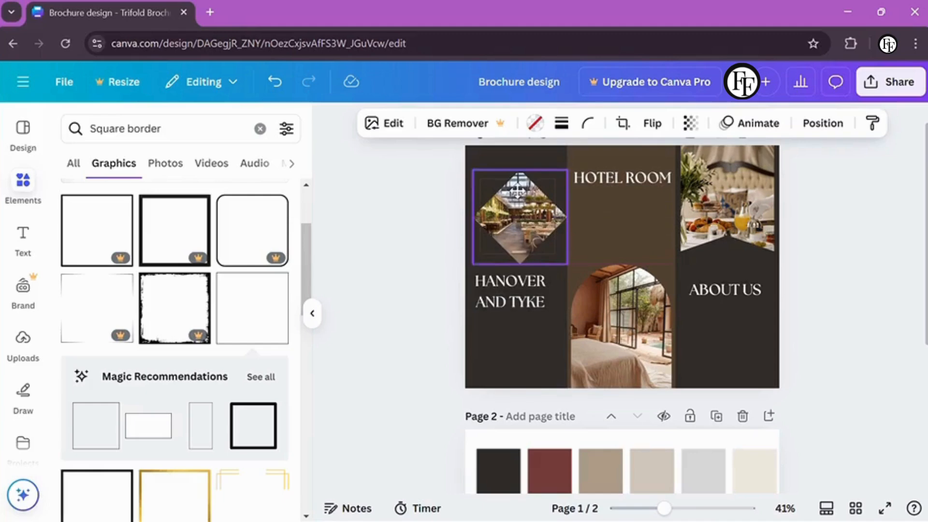
{"action": "left_click", "coordinate": [372, 258]}
{"action": "left_click", "coordinate": [531, 251]}
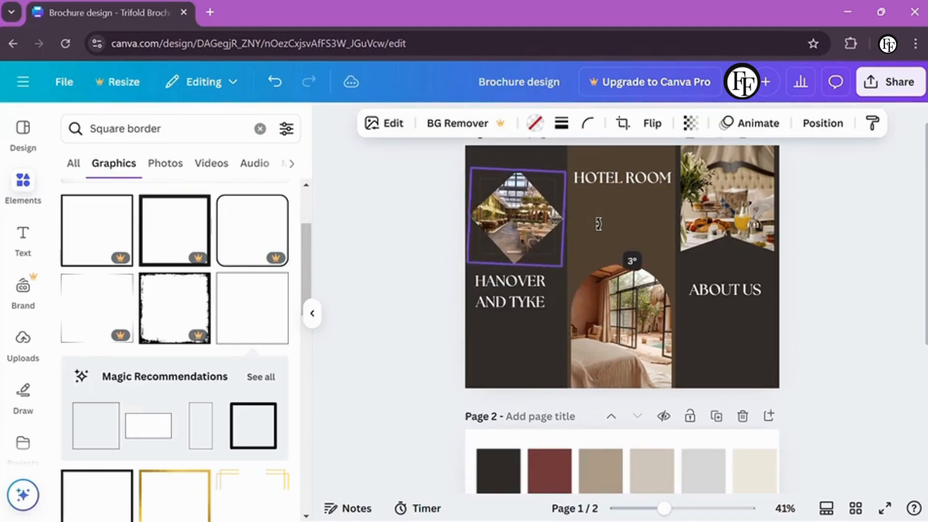
{"action": "left_click", "coordinate": [554, 256]}
{"action": "left_click", "coordinate": [443, 251]}
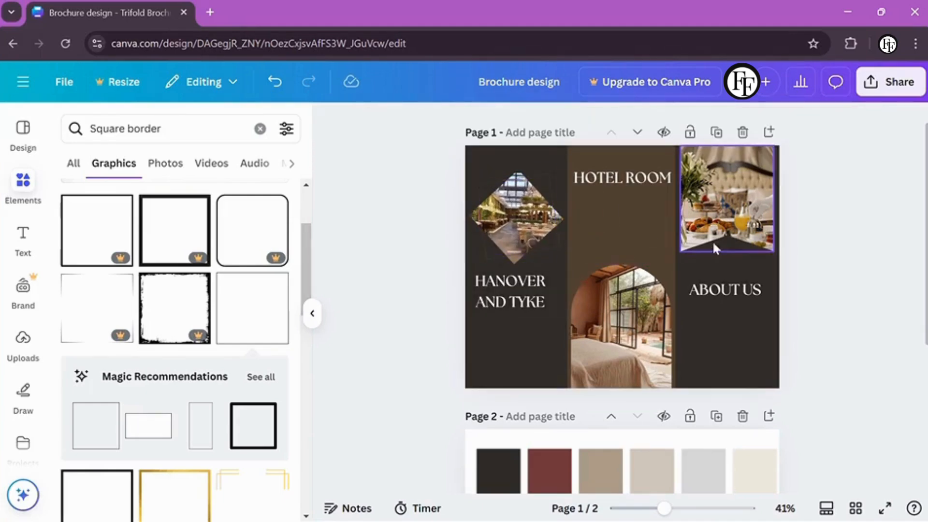
{"action": "scroll", "coordinate": [22, 290], "scroll_direction": "down", "scroll_amount": 5}
Generate 30 words of Lorem Ipsum in white and fit it beneath HOTEL ROOM
{"action": "left_click", "coordinate": [22, 435]}
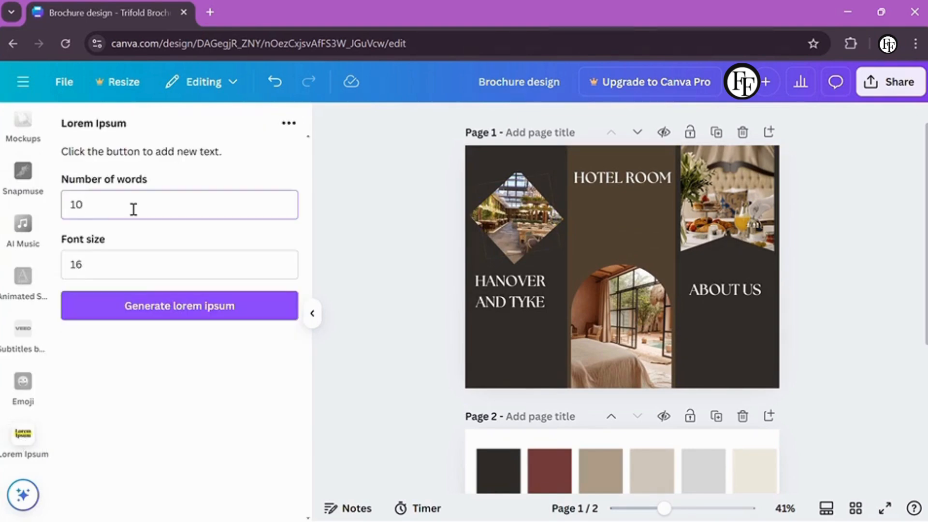
{"action": "left_click", "coordinate": [132, 207]}
{"action": "key", "text": "BackSpace"}
{"action": "key", "text": "BackSpace"}
{"action": "type", "text": "30"}
{"action": "left_click", "coordinate": [179, 305]}
{"action": "left_click_drag", "start_coordinate": [580, 167], "coordinate": [564, 244]}
{"action": "left_click", "coordinate": [544, 125]}
{"action": "left_click", "coordinate": [230, 233]}
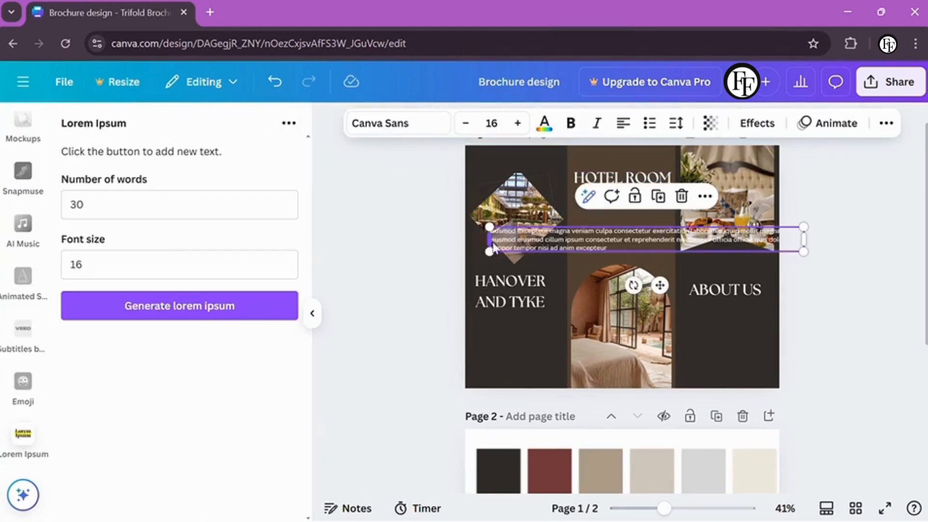
{"action": "left_click_drag", "start_coordinate": [493, 244], "coordinate": [572, 215]}
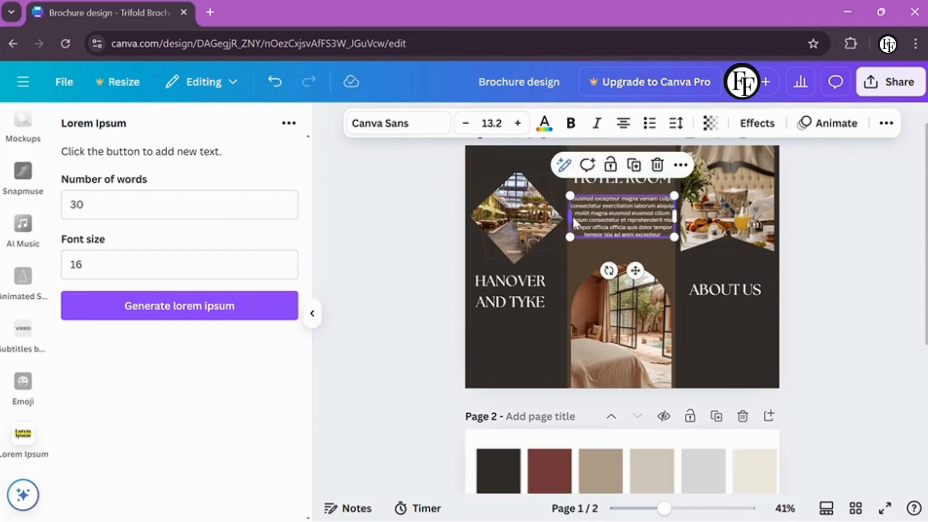
Duplicate the placeholder paragraph and place the copy under ABOUT US
{"action": "scroll", "coordinate": [425, 239], "scroll_direction": "down", "scroll_amount": 1}
{"action": "key", "text": "ctrl+d"}
{"action": "mouse_move", "coordinate": [626, 202]}
{"action": "left_mouse_down"}
{"action": "mouse_move", "coordinate": [714, 306]}
{"action": "mouse_move", "coordinate": [692, 306]}
{"action": "mouse_move", "coordinate": [714, 296]}
{"action": "left_mouse_up"}
{"action": "left_click", "coordinate": [822, 306]}
{"action": "scroll", "coordinate": [821, 306], "scroll_direction": "down", "scroll_amount": 1}
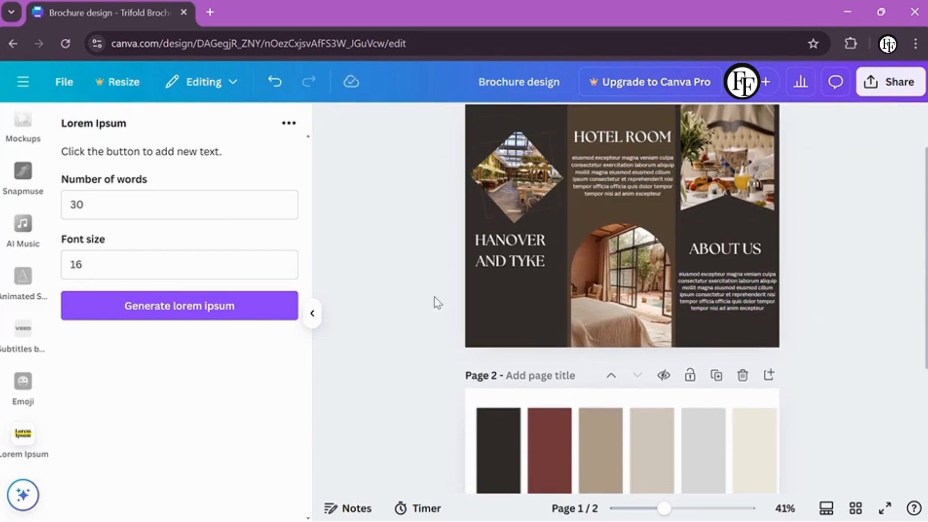
{"action": "scroll", "coordinate": [24, 140], "scroll_direction": "up", "scroll_amount": 5}
{"action": "scroll", "coordinate": [24, 140], "scroll_direction": "up", "scroll_amount": 3}
{"action": "left_click", "coordinate": [23, 182]}
Add the knot graphic to the left panel's lower area, coloured white and shrunk
{"action": "left_click", "coordinate": [174, 123]}
{"action": "key", "text": "ctrl+a"}
{"action": "key", "text": "BackSpace"}
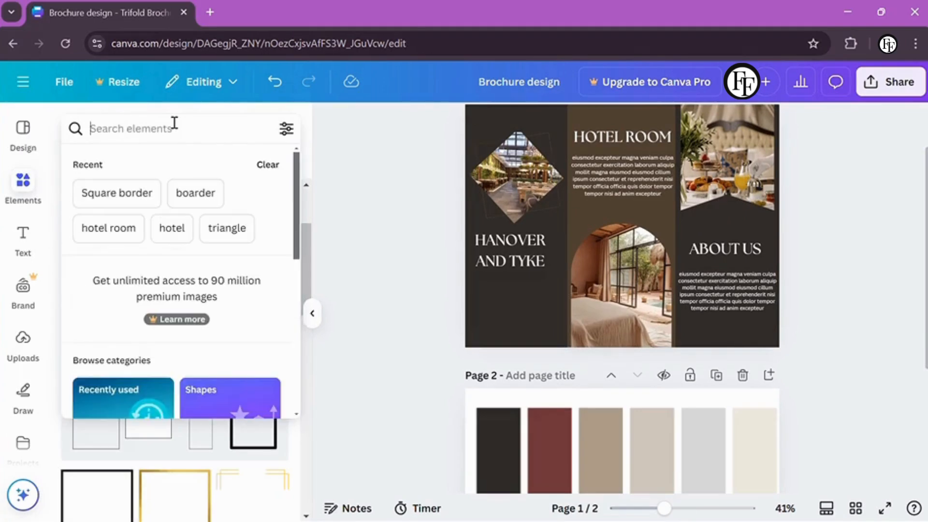
{"action": "type", "text": "ho"}
{"action": "left_click", "coordinate": [97, 281]}
{"action": "scroll", "coordinate": [296, 356], "scroll_direction": "down", "scroll_amount": 5}
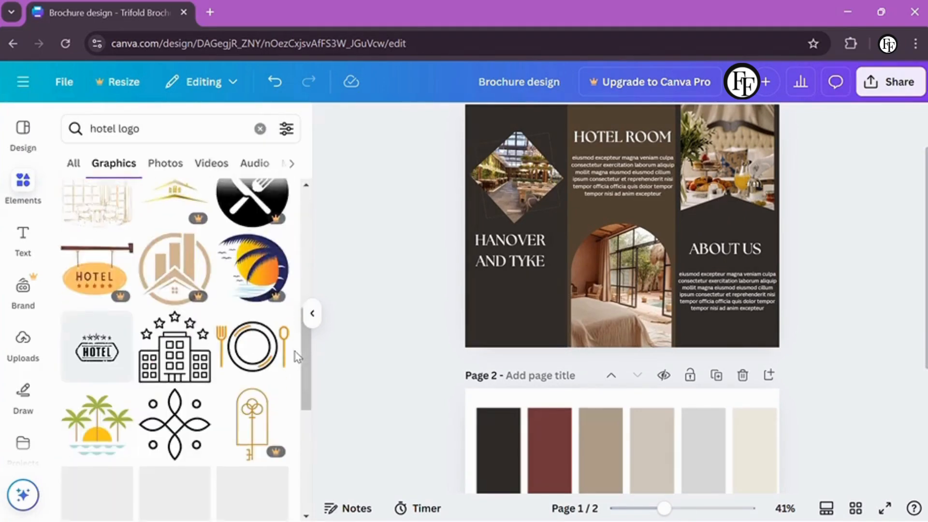
{"action": "left_click", "coordinate": [166, 353]}
{"action": "left_click_drag", "start_coordinate": [622, 225], "coordinate": [518, 291]}
{"action": "left_click", "coordinate": [483, 122]}
{"action": "left_click", "coordinate": [236, 228]}
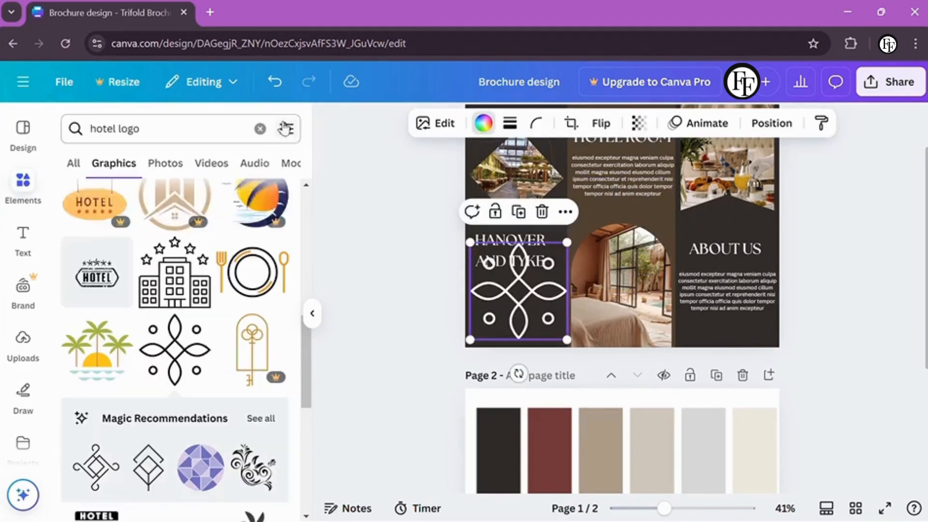
{"action": "left_click_drag", "start_coordinate": [465, 239], "coordinate": [514, 316]}
{"action": "left_click", "coordinate": [510, 251]}
{"action": "left_click", "coordinate": [514, 324]}
{"action": "left_click", "coordinate": [416, 332]}
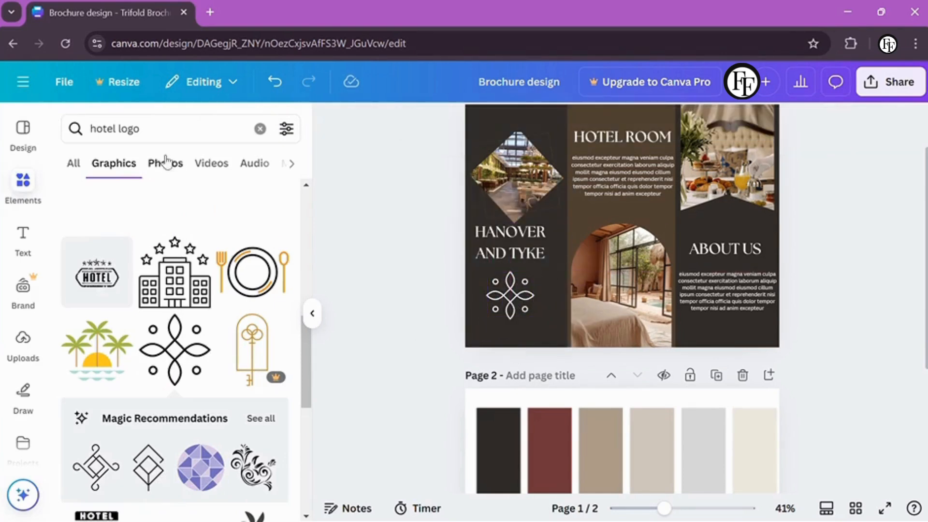
Add a small white star under HANOVER AND TYKE, nudging the knot ornament up slightly
{"action": "left_click", "coordinate": [192, 129]}
{"action": "left_click", "coordinate": [259, 128]}
{"action": "type", "text": "st"}
{"action": "left_click", "coordinate": [153, 197]}
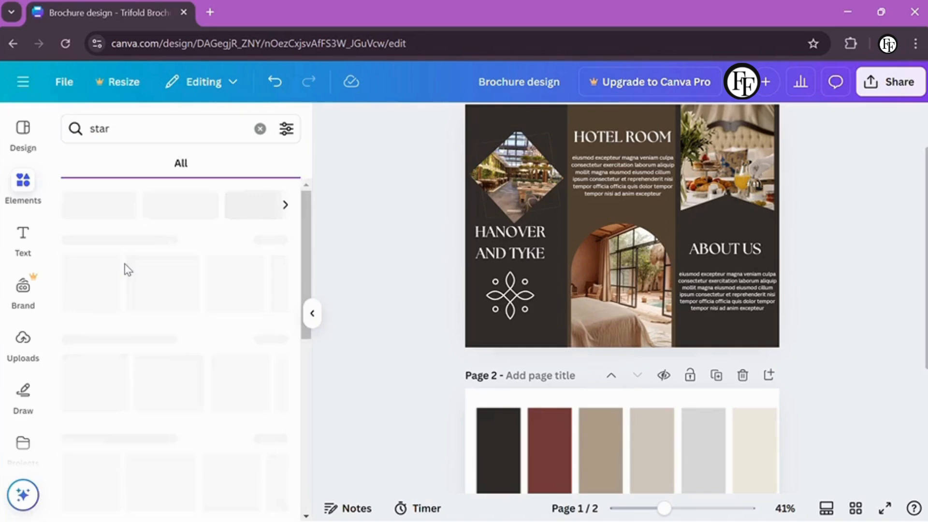
{"action": "left_click", "coordinate": [415, 123]}
{"action": "left_click", "coordinate": [78, 272]}
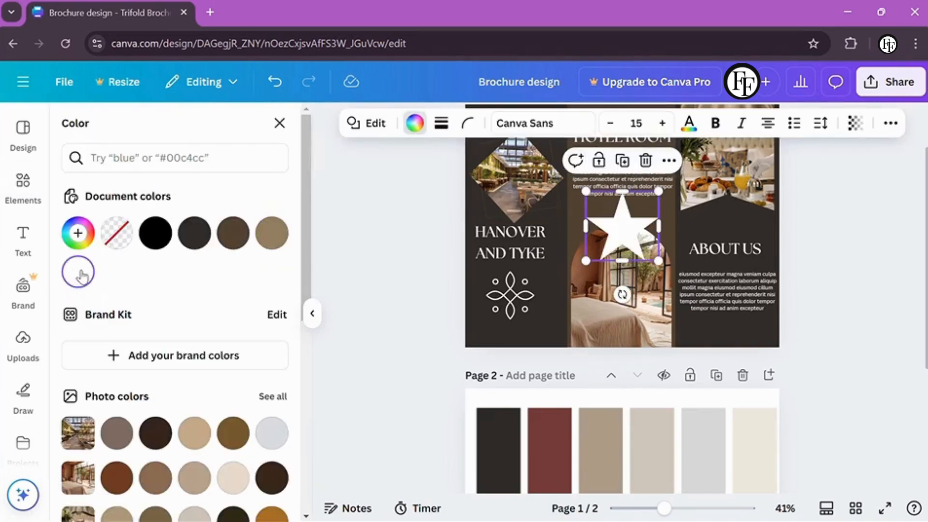
{"action": "left_click", "coordinate": [280, 124]}
{"action": "left_click_drag", "start_coordinate": [622, 225], "coordinate": [559, 278]}
{"action": "left_click_drag", "start_coordinate": [527, 247], "coordinate": [513, 323]}
{"action": "scroll", "coordinate": [513, 323], "scroll_direction": "up", "scroll_amount": 5}
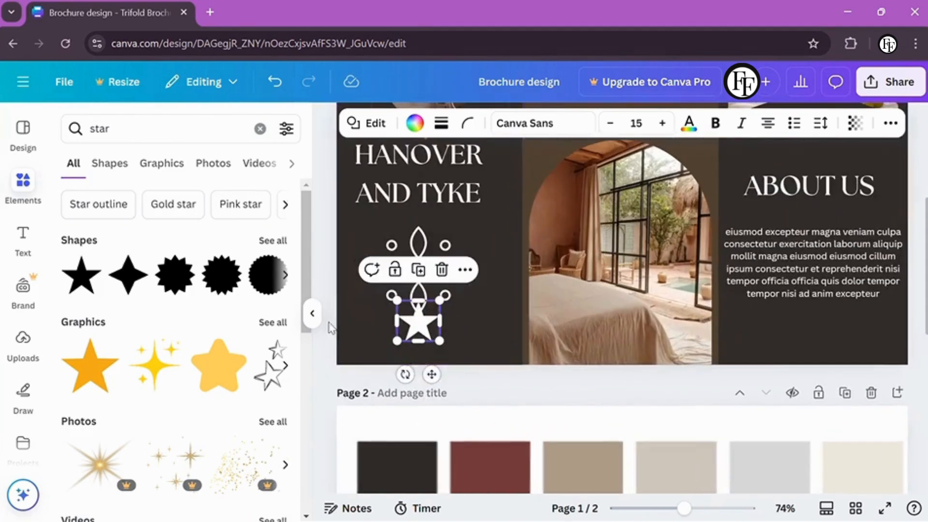
{"action": "left_click_drag", "start_coordinate": [412, 295], "coordinate": [425, 308]}
{"action": "left_click_drag", "start_coordinate": [414, 257], "coordinate": [415, 233]}
{"action": "left_click", "coordinate": [437, 325]}
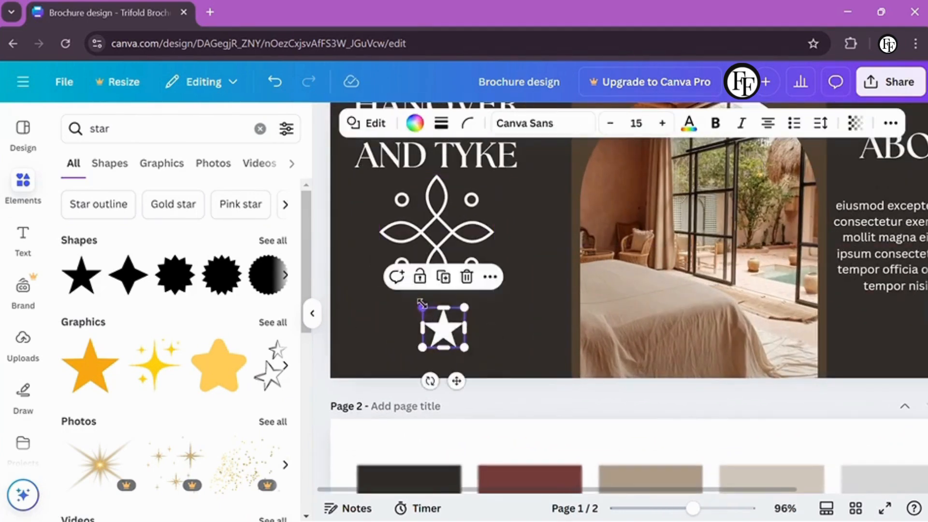
{"action": "left_click_drag", "start_coordinate": [436, 325], "coordinate": [460, 332]}
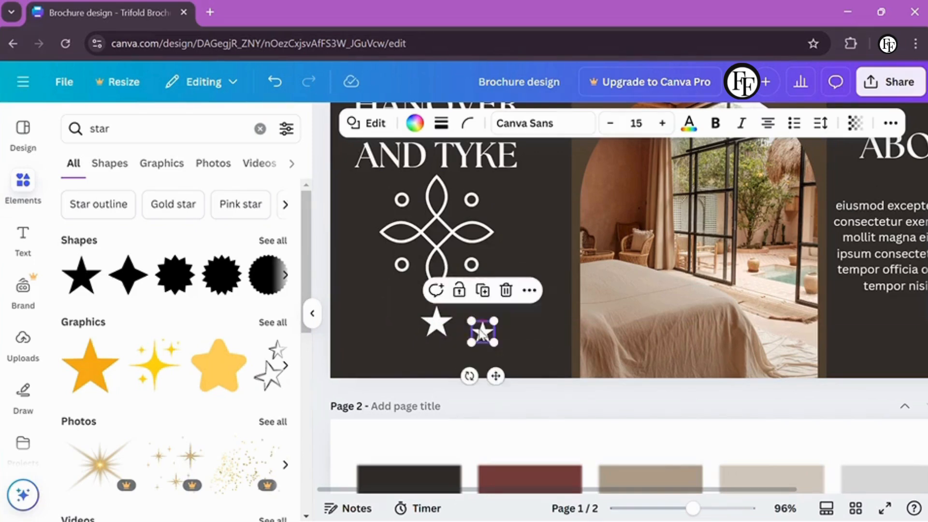
Copy the star into more small stars, rotating the pair and placing it at the row's left
{"action": "left_click_drag", "start_coordinate": [468, 329], "coordinate": [482, 343]}
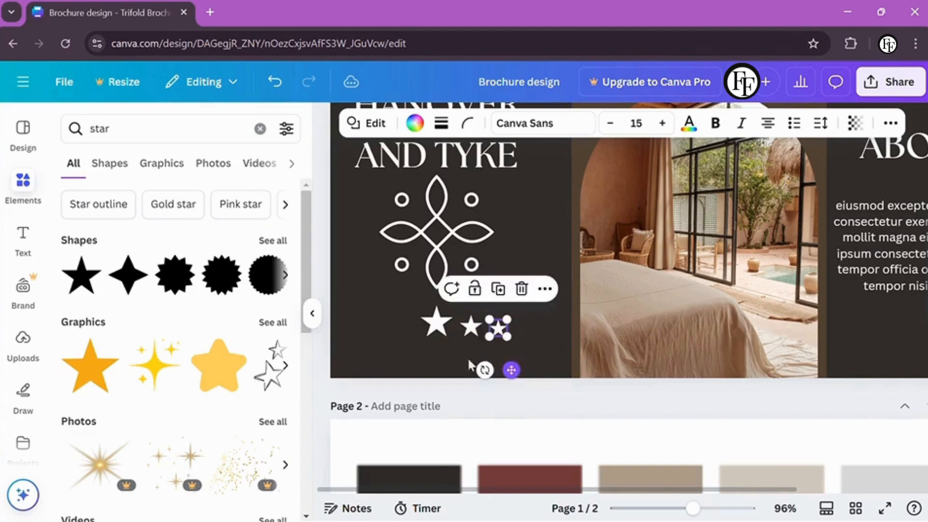
{"action": "left_click", "coordinate": [439, 424]}
{"action": "left_click", "coordinate": [497, 328]}
{"action": "left_click", "coordinate": [470, 326], "text": "shift"}
{"action": "left_click_drag", "start_coordinate": [459, 322], "coordinate": [465, 333]}
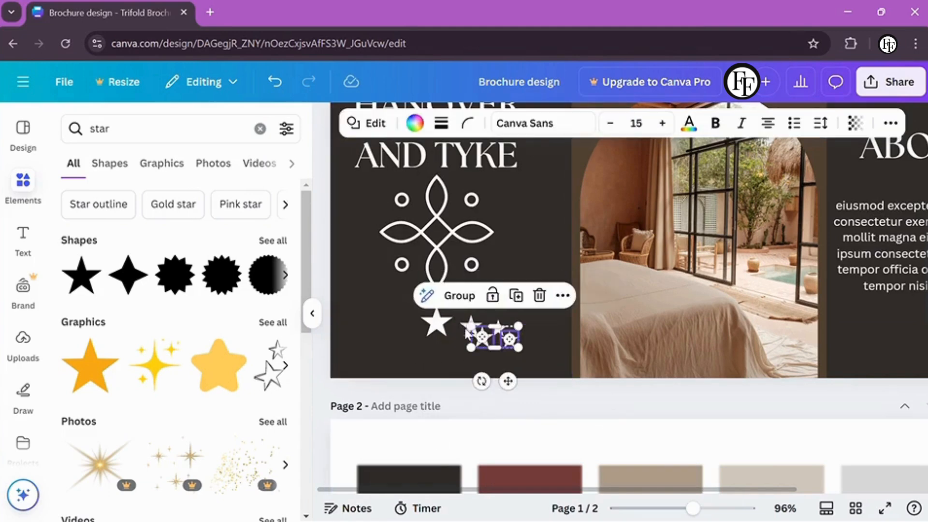
{"action": "left_click_drag", "start_coordinate": [482, 379], "coordinate": [429, 305]}
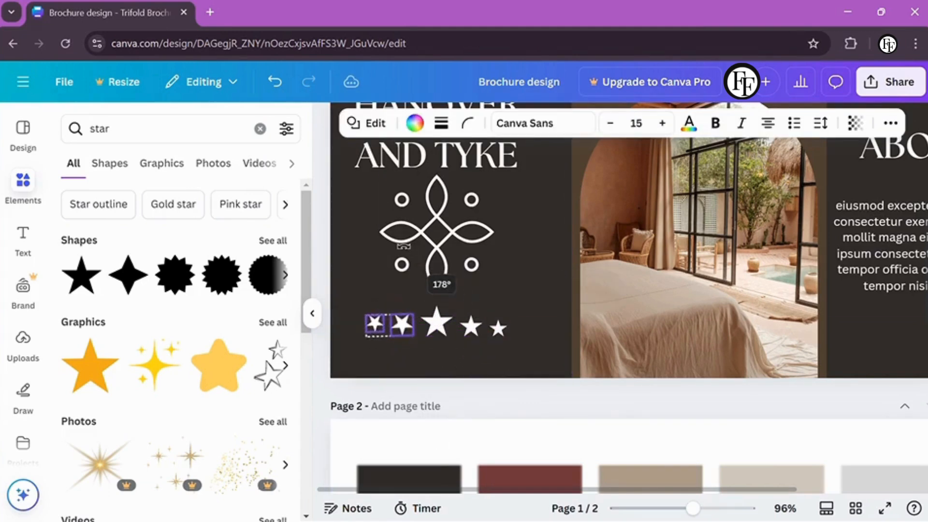
{"action": "left_click_drag", "start_coordinate": [401, 246], "coordinate": [402, 246]}
{"action": "left_click_drag", "start_coordinate": [388, 323], "coordinate": [410, 370]}
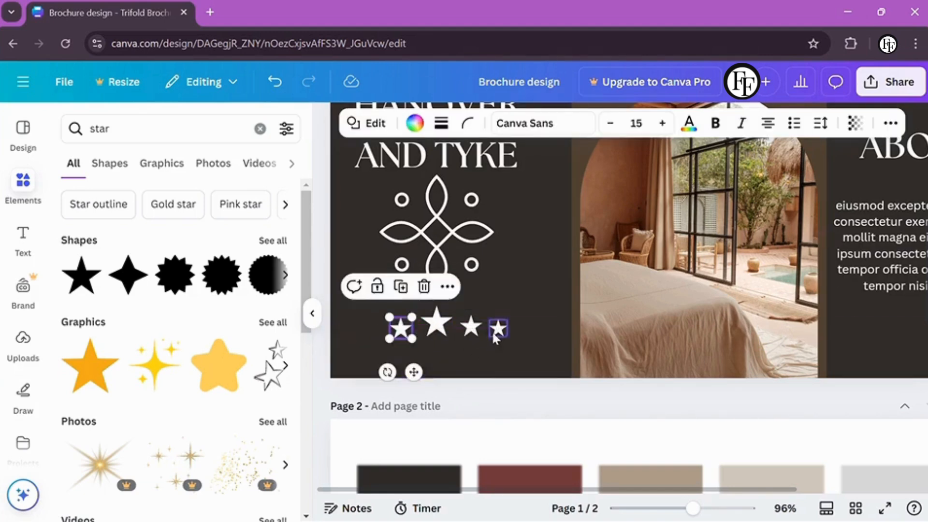
Line up all five stars in one row beneath the emblem, largest in the centre
{"action": "left_click", "coordinate": [496, 330]}
{"action": "left_click_drag", "start_coordinate": [497, 379], "coordinate": [385, 373]}
{"action": "left_click_drag", "start_coordinate": [402, 316], "coordinate": [513, 304]}
{"action": "left_click", "coordinate": [378, 346]}
{"action": "left_click_drag", "start_coordinate": [452, 370], "coordinate": [445, 375]}
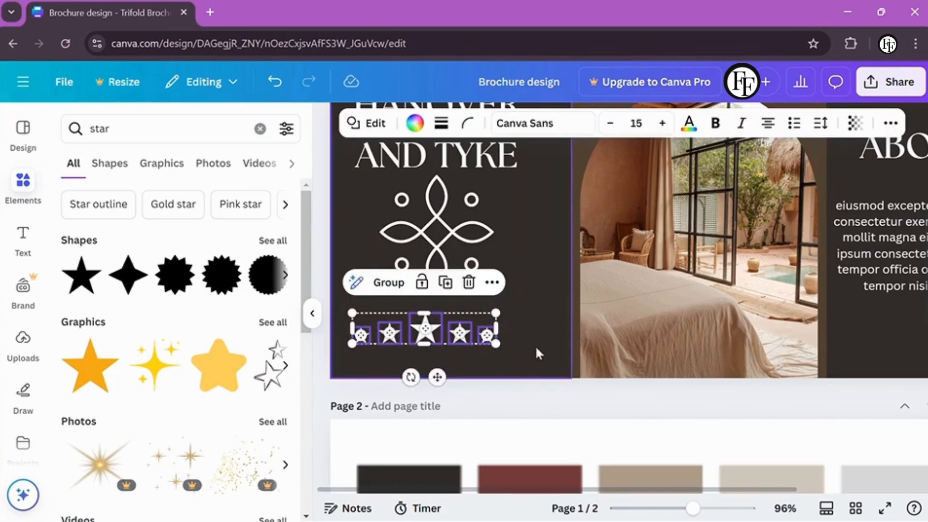
{"action": "left_click", "coordinate": [523, 252]}
{"action": "scroll", "coordinate": [523, 252], "scroll_direction": "down", "scroll_amount": 3}
{"action": "left_click", "coordinate": [414, 368]}
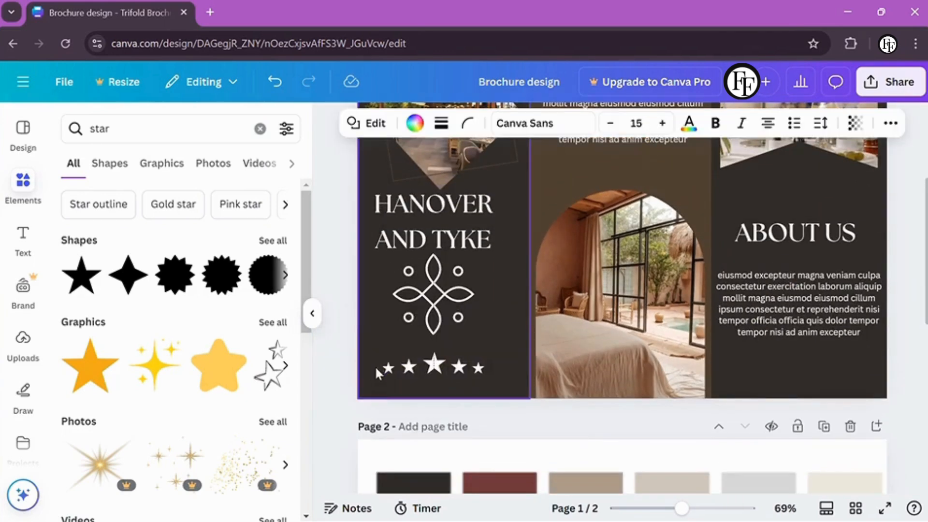
{"action": "left_click", "coordinate": [338, 373]}
{"action": "scroll", "coordinate": [337, 374], "scroll_direction": "down", "scroll_amount": 2}
{"action": "scroll", "coordinate": [338, 373], "scroll_direction": "up", "scroll_amount": 1}
{"action": "scroll", "coordinate": [338, 374], "scroll_direction": "down", "scroll_amount": 1}
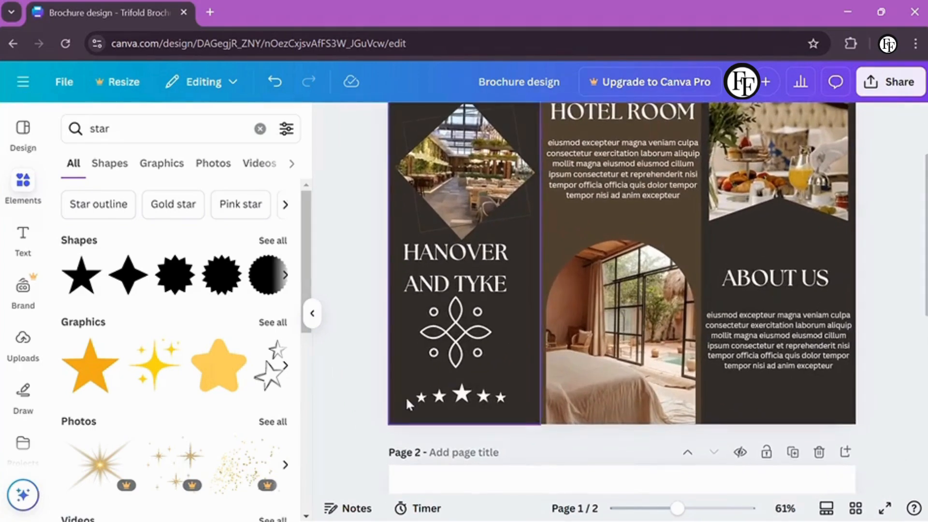
Add a LUXURY HOTEL text box and place it beneath the row of stars
{"action": "left_click", "coordinate": [506, 392]}
{"action": "key", "text": "t"}
{"action": "left_click_drag", "start_coordinate": [635, 301], "coordinate": [518, 429]}
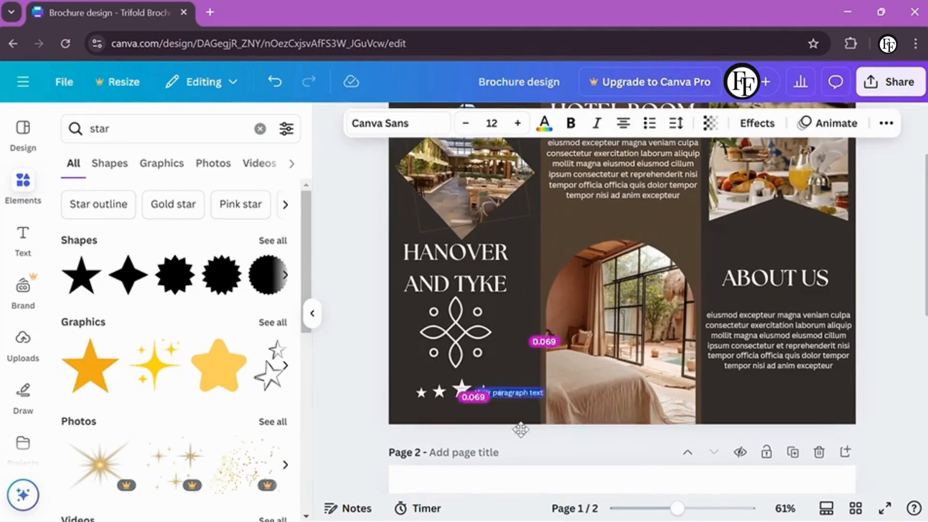
{"action": "scroll", "coordinate": [518, 428], "scroll_direction": "up", "scroll_amount": 3}
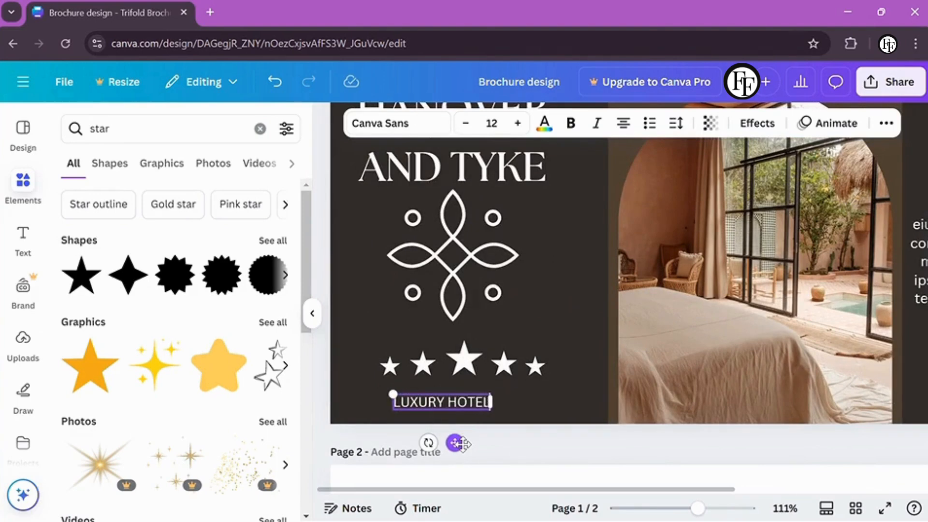
{"action": "left_click", "coordinate": [372, 405]}
{"action": "left_click", "coordinate": [435, 402]}
Try Bebas Neue, Cormorant Garamond, Telegraf and XB Niloofar on LUXURY HOTEL, ending on Roboto 14.3
{"action": "left_click", "coordinate": [396, 123]}
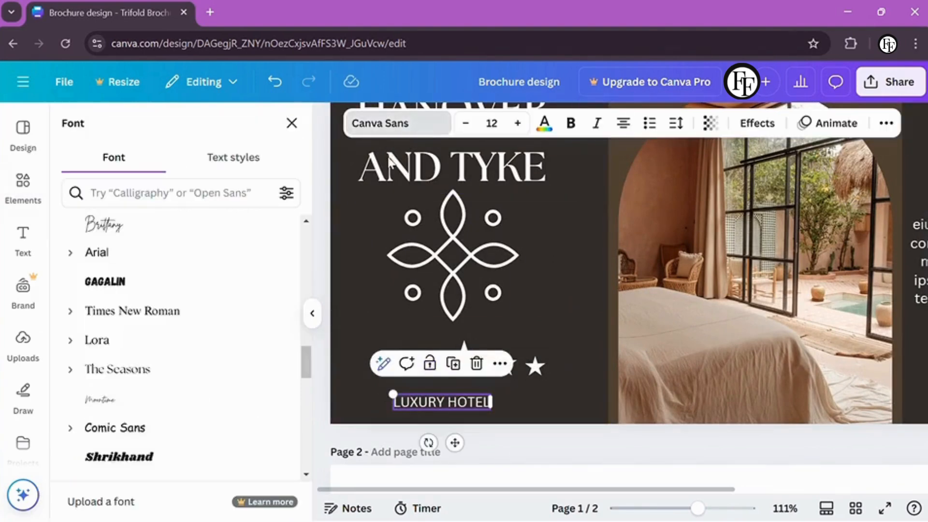
{"action": "scroll", "coordinate": [116, 316], "scroll_direction": "up", "scroll_amount": 4}
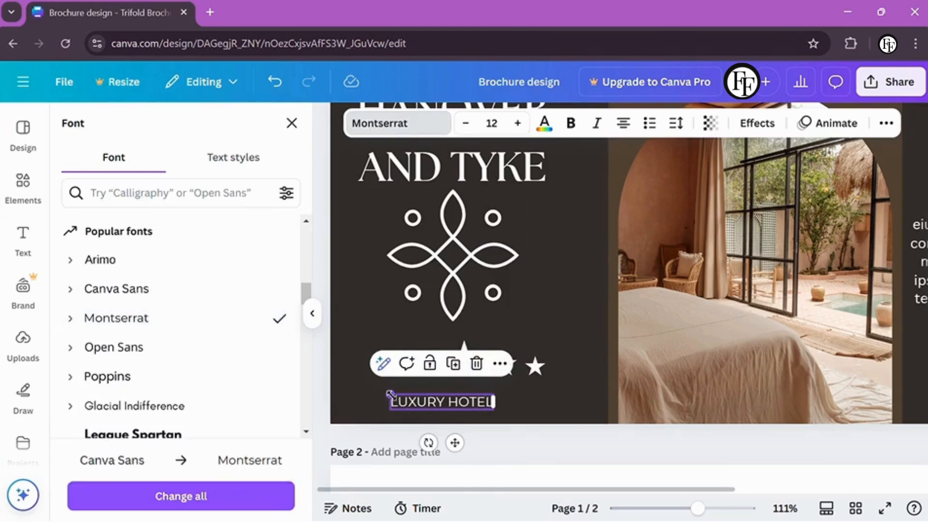
{"action": "left_click", "coordinate": [580, 392]}
{"action": "left_click", "coordinate": [409, 395]}
{"action": "left_click", "coordinate": [386, 123]}
{"action": "scroll", "coordinate": [157, 335], "scroll_direction": "down", "scroll_amount": 6}
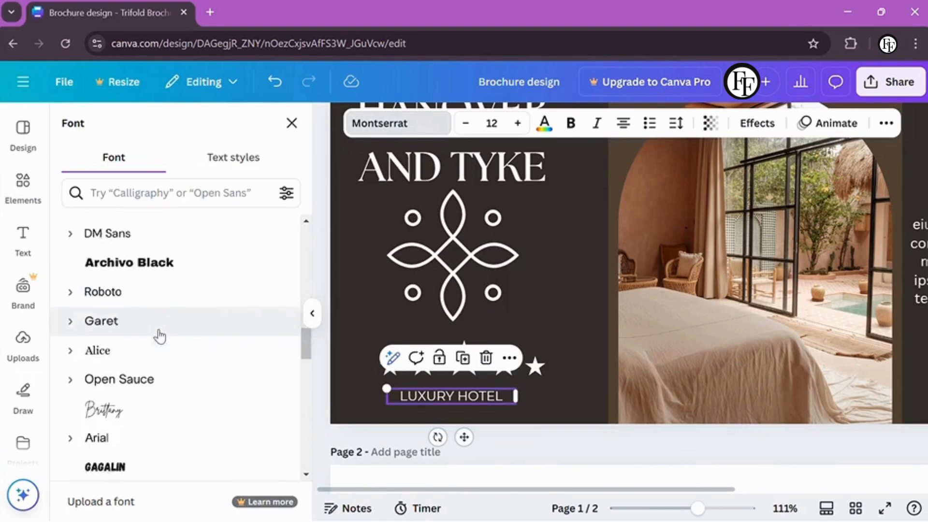
{"action": "scroll", "coordinate": [142, 391], "scroll_direction": "down", "scroll_amount": 3}
{"action": "left_click", "coordinate": [141, 384]}
{"action": "scroll", "coordinate": [140, 382], "scroll_direction": "down", "scroll_amount": 5}
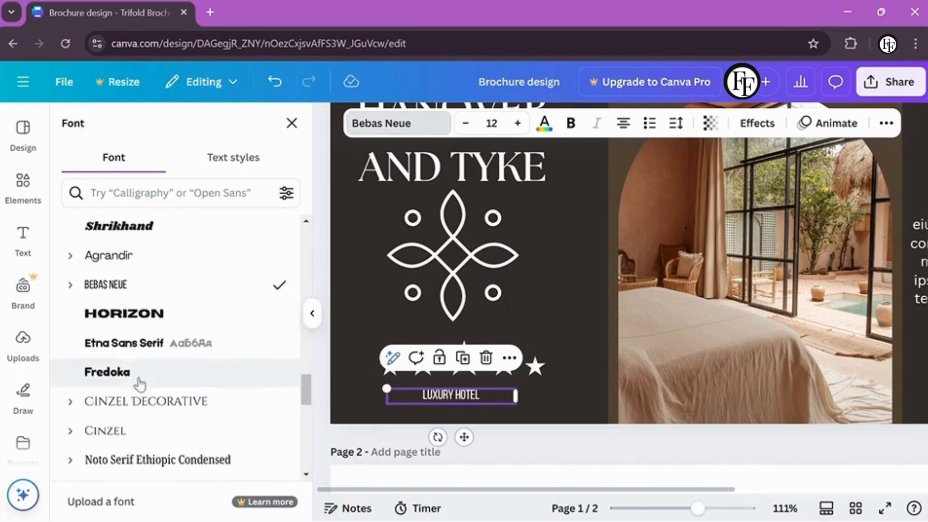
{"action": "left_click", "coordinate": [140, 360]}
{"action": "scroll", "coordinate": [141, 363], "scroll_direction": "down", "scroll_amount": 3}
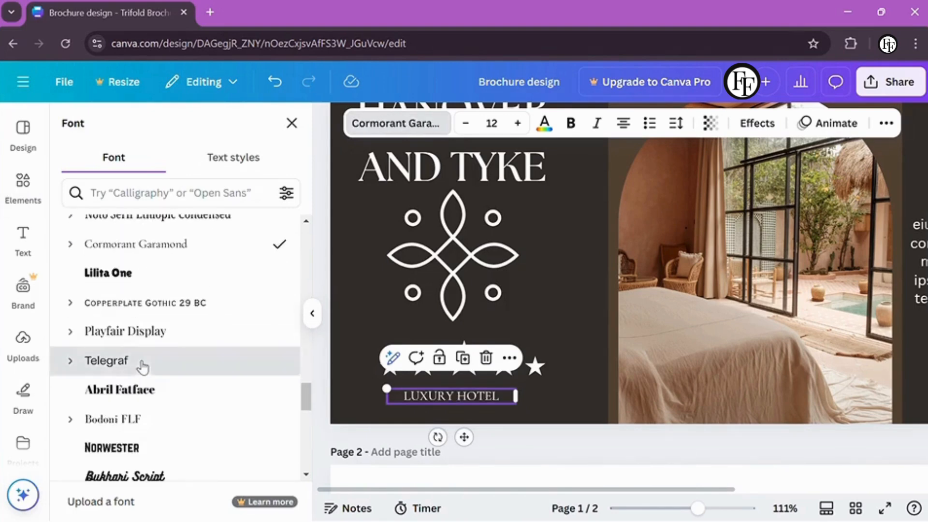
{"action": "left_click", "coordinate": [141, 362]}
{"action": "scroll", "coordinate": [140, 363], "scroll_direction": "down", "scroll_amount": 7}
{"action": "left_click", "coordinate": [141, 344]}
{"action": "scroll", "coordinate": [141, 348], "scroll_direction": "down", "scroll_amount": 3}
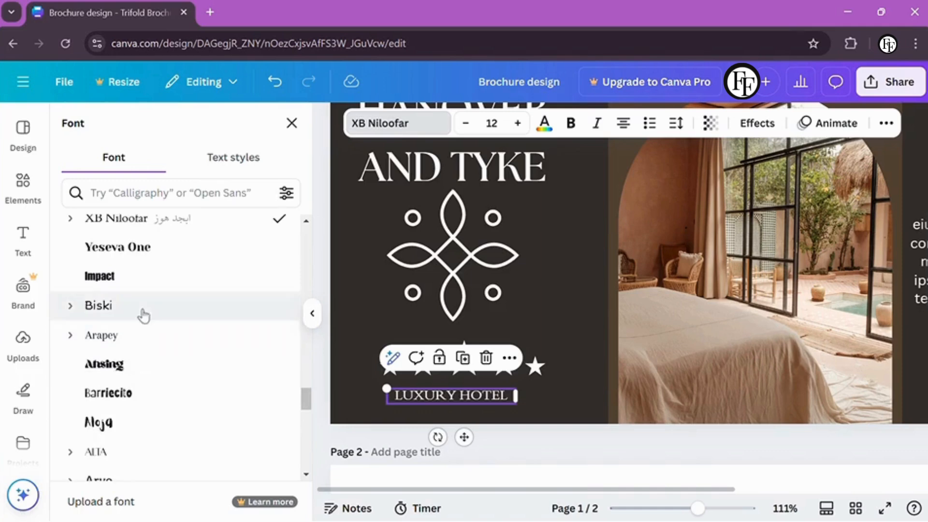
{"action": "left_click", "coordinate": [135, 331]}
{"action": "scroll", "coordinate": [132, 410], "scroll_direction": "down", "scroll_amount": 3}
{"action": "scroll", "coordinate": [132, 338], "scroll_direction": "up", "scroll_amount": 5}
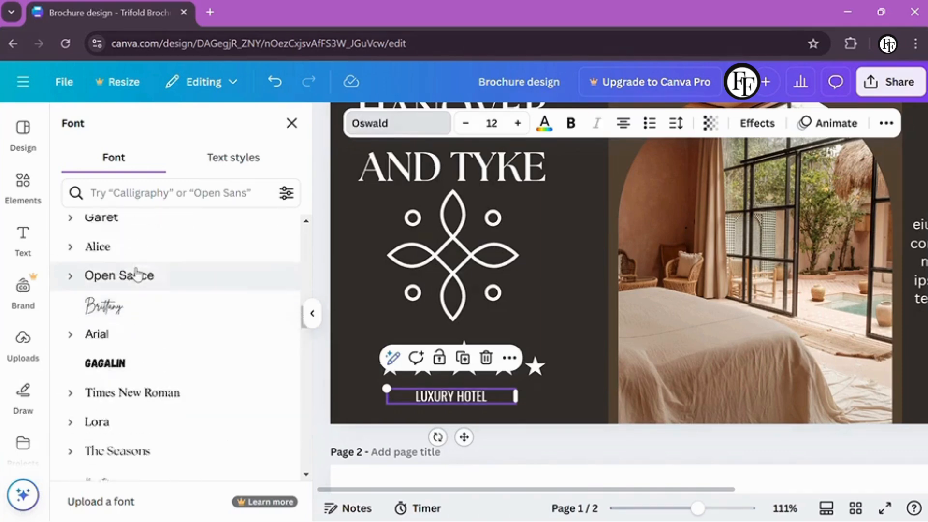
{"action": "left_click", "coordinate": [132, 264]}
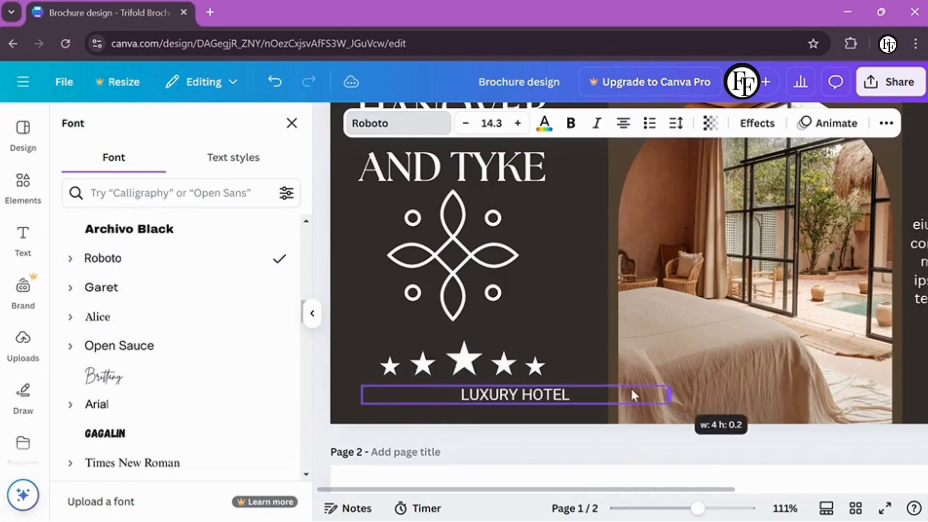
Set LUXURY HOTEL in Montserrat and enlarge the text
{"action": "scroll", "coordinate": [232, 314], "scroll_direction": "up", "scroll_amount": 5}
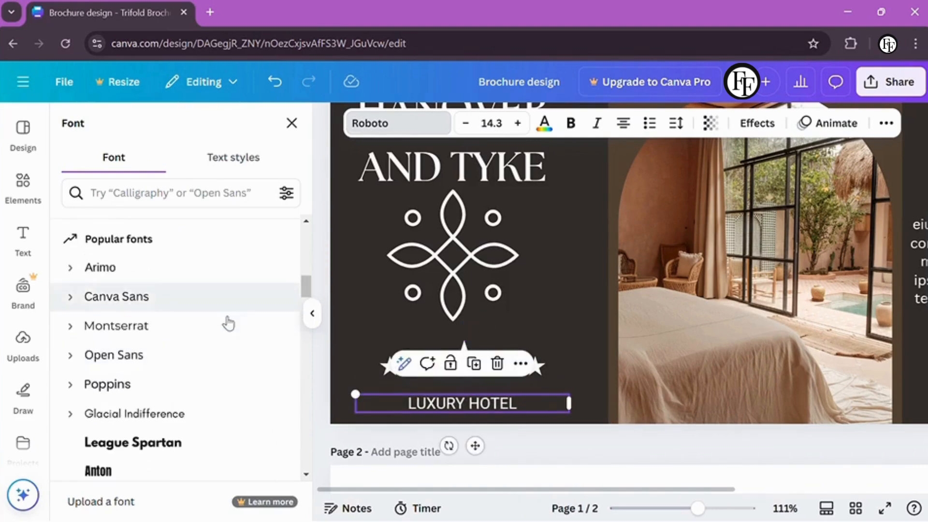
{"action": "left_click", "coordinate": [261, 326]}
{"action": "left_click_drag", "start_coordinate": [347, 393], "coordinate": [325, 387]}
Move the stars and LUXURY HOTEL left so they sit centred under the emblem
{"action": "left_click", "coordinate": [504, 363]}
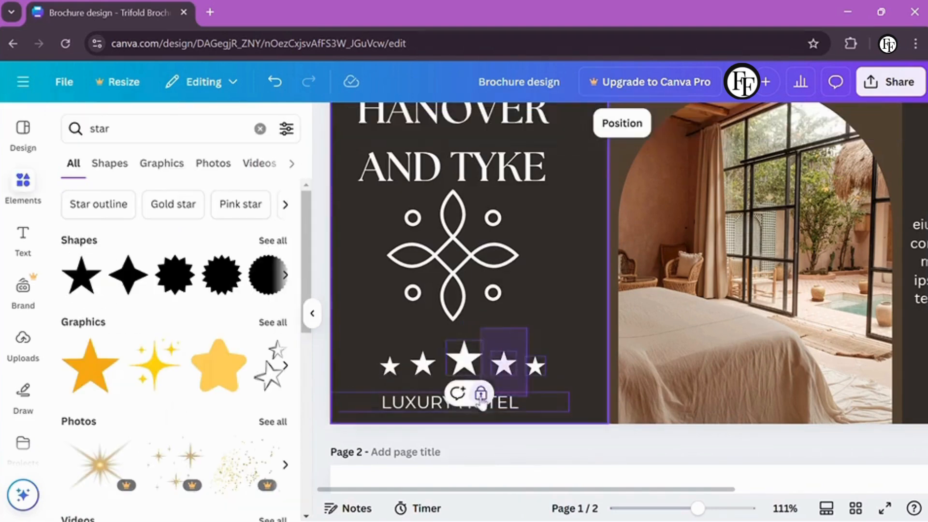
{"action": "left_click", "coordinate": [511, 402], "text": "shift"}
{"action": "left_click", "coordinate": [512, 365]}
{"action": "left_click_drag", "start_coordinate": [386, 400], "coordinate": [418, 408]}
{"action": "left_click", "coordinate": [594, 369]}
{"action": "left_click", "coordinate": [404, 408]}
{"action": "key", "text": "Escape"}
{"action": "left_click", "coordinate": [475, 368]}
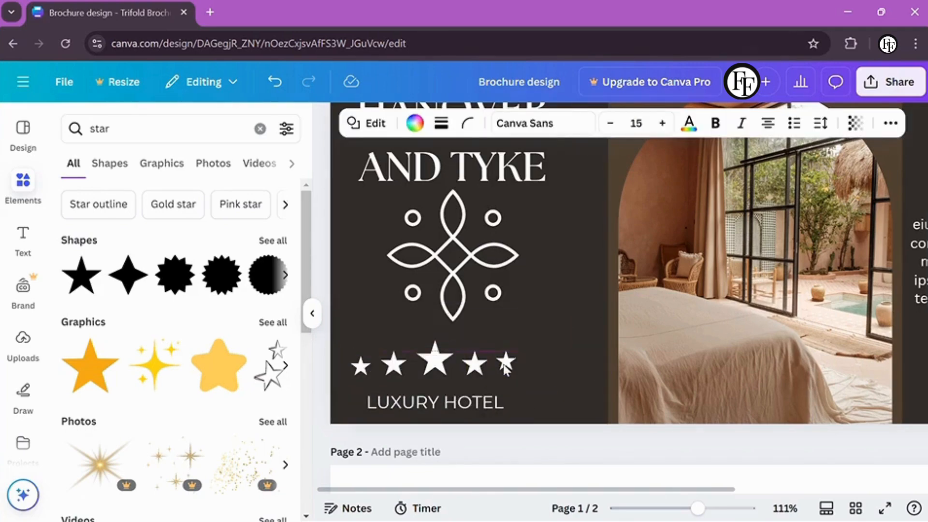
{"action": "scroll", "coordinate": [544, 355], "scroll_direction": "down", "scroll_amount": 5}
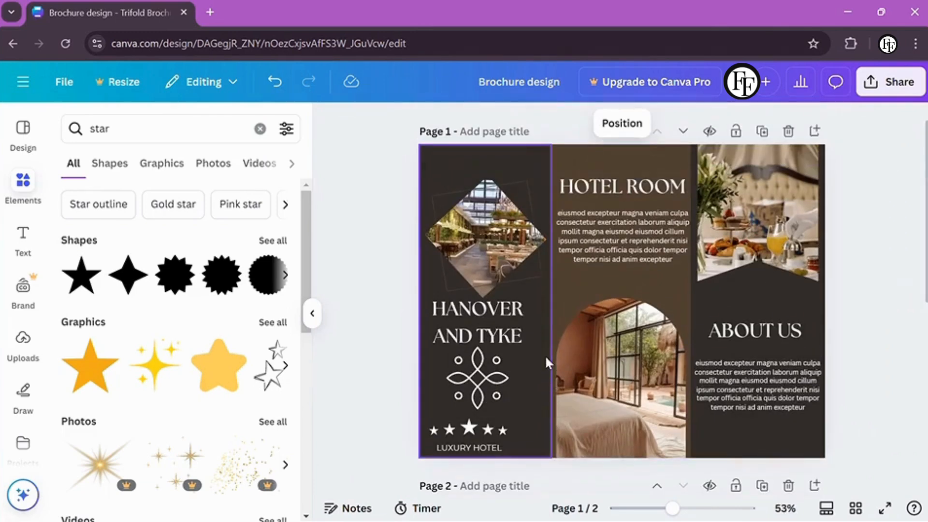
{"action": "scroll", "coordinate": [845, 309], "scroll_direction": "down", "scroll_amount": 3}
Delete the blank second page, duplicate the brochure page, and clear the arch photo from the copy
{"action": "left_click", "coordinate": [787, 339]}
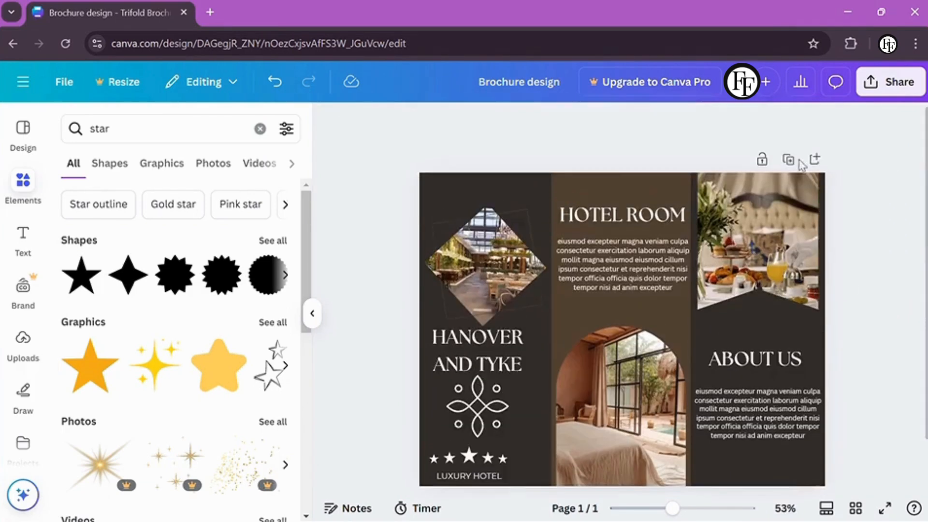
{"action": "left_click", "coordinate": [762, 157]}
{"action": "left_click", "coordinate": [631, 350]}
{"action": "key", "text": "Delete"}
{"action": "key", "text": "Delete"}
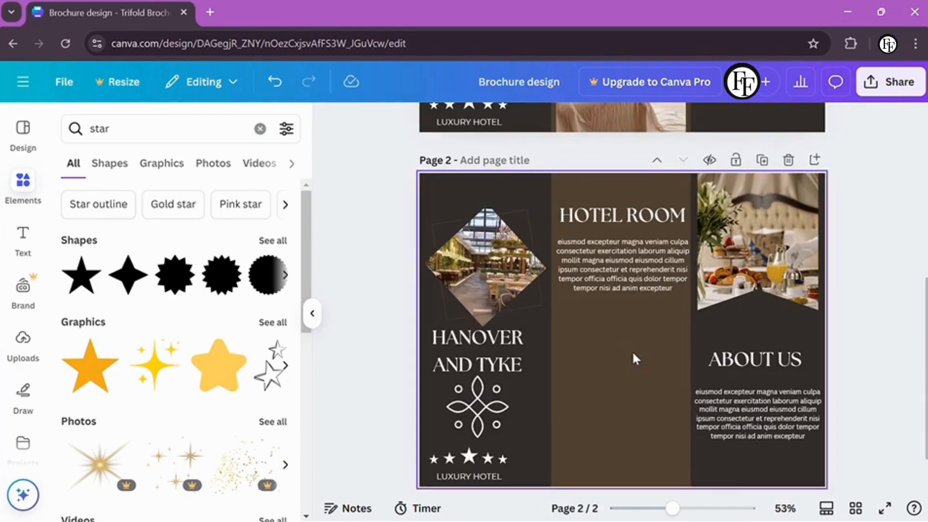
{"action": "key", "text": "ctrl+z"}
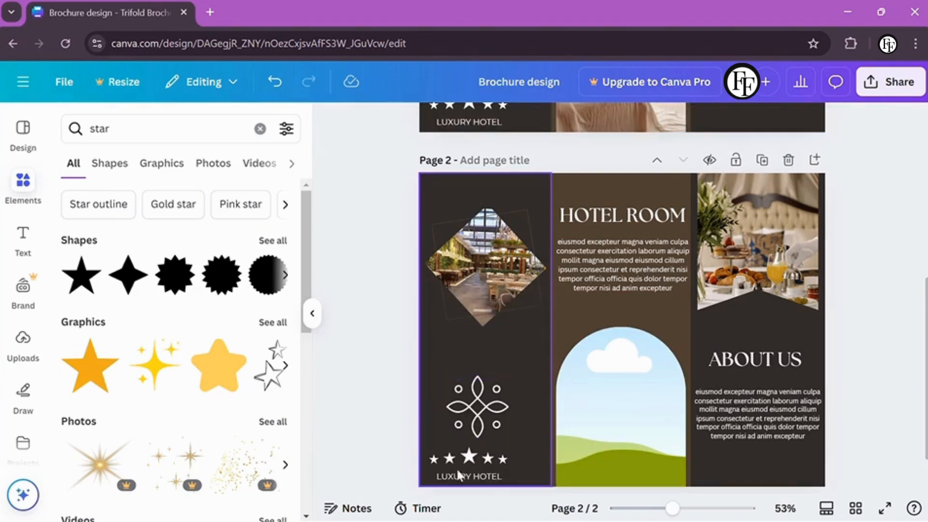
Delete the stars/LUXURY HOTEL logo and the diamond photo from the copy's left panel
{"action": "left_click", "coordinate": [456, 476]}
{"action": "key", "text": "Delete"}
{"action": "left_click_drag", "start_coordinate": [469, 403], "coordinate": [413, 442]}
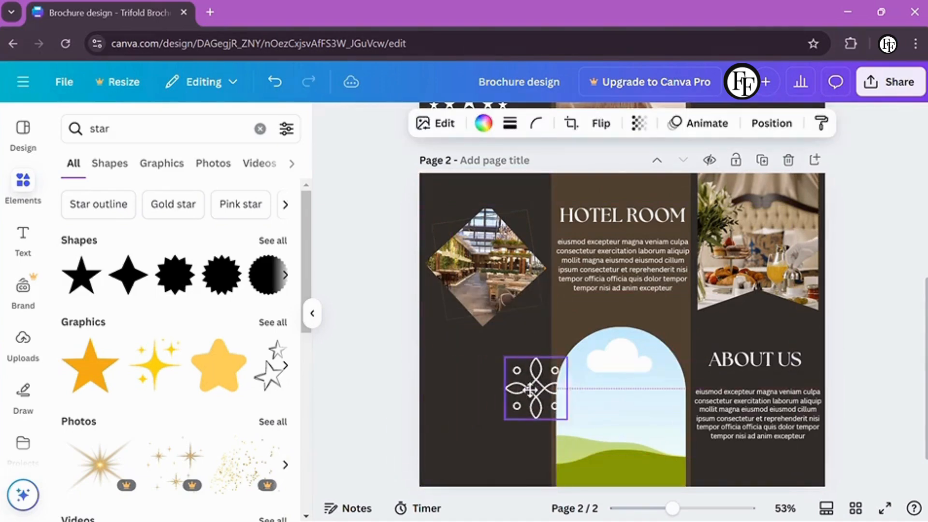
{"action": "key", "text": "Delete"}
Move the HOTEL ROOM heading to the left panel's top and retype it as SERVICE
{"action": "left_click_drag", "start_coordinate": [576, 211], "coordinate": [477, 199]}
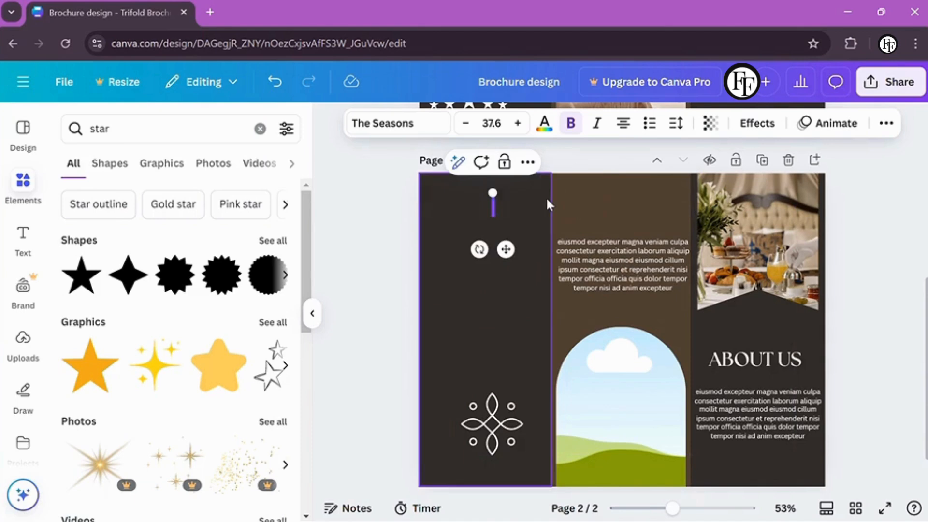
{"action": "type", "text": "SERVICE"}
{"action": "left_click", "coordinate": [440, 224]}
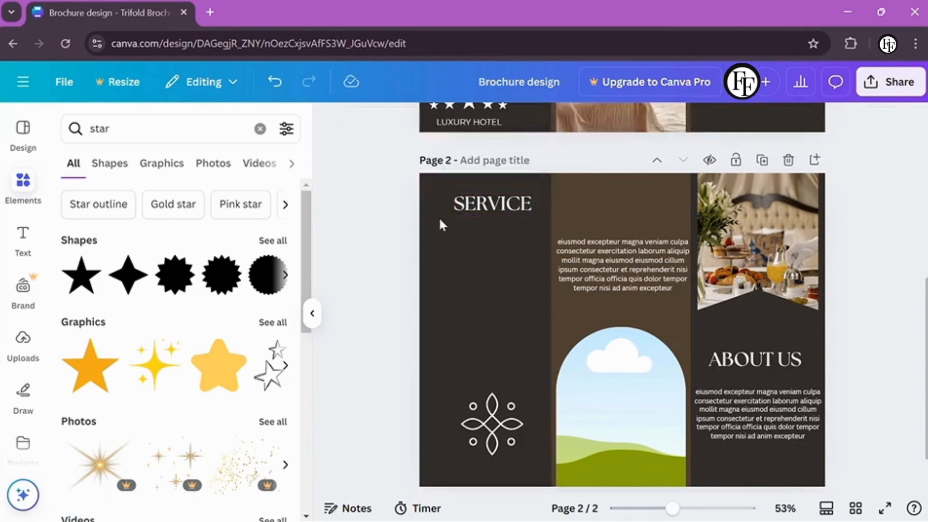
Move the middle panel's body text under the SERVICE heading
{"action": "left_click_drag", "start_coordinate": [438, 217], "coordinate": [423, 216]}
{"action": "left_click_drag", "start_coordinate": [602, 257], "coordinate": [488, 244]}
{"action": "key", "text": "Escape"}
{"action": "left_click", "coordinate": [444, 267]}
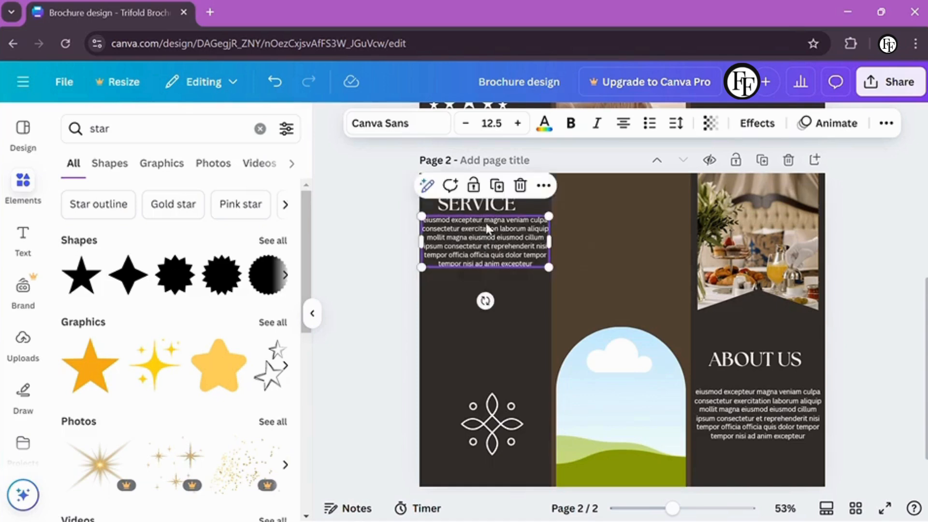
Move the emblem to the middle panel's top and the arch into the left panel, resizing it to fit
{"action": "left_click", "coordinate": [619, 406]}
{"action": "left_click", "coordinate": [492, 424]}
{"action": "left_click_drag", "start_coordinate": [492, 424], "coordinate": [601, 269]}
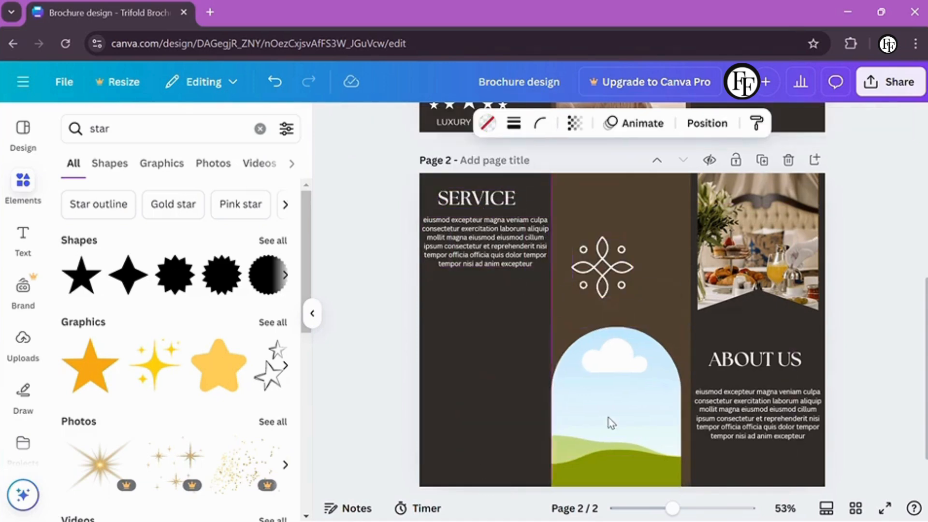
{"action": "left_click_drag", "start_coordinate": [607, 423], "coordinate": [479, 422]}
{"action": "left_click", "coordinate": [608, 422]}
{"action": "left_click", "coordinate": [527, 364]}
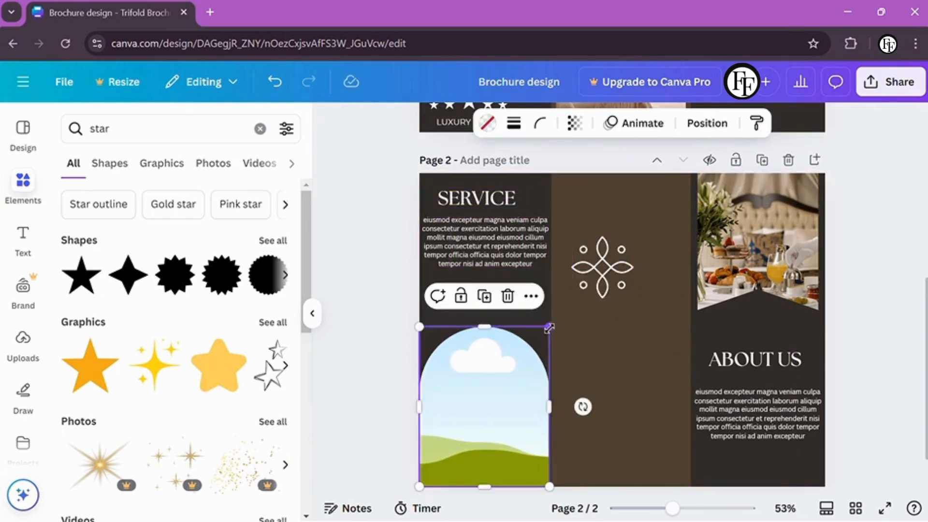
{"action": "left_click_drag", "start_coordinate": [549, 329], "coordinate": [545, 333]}
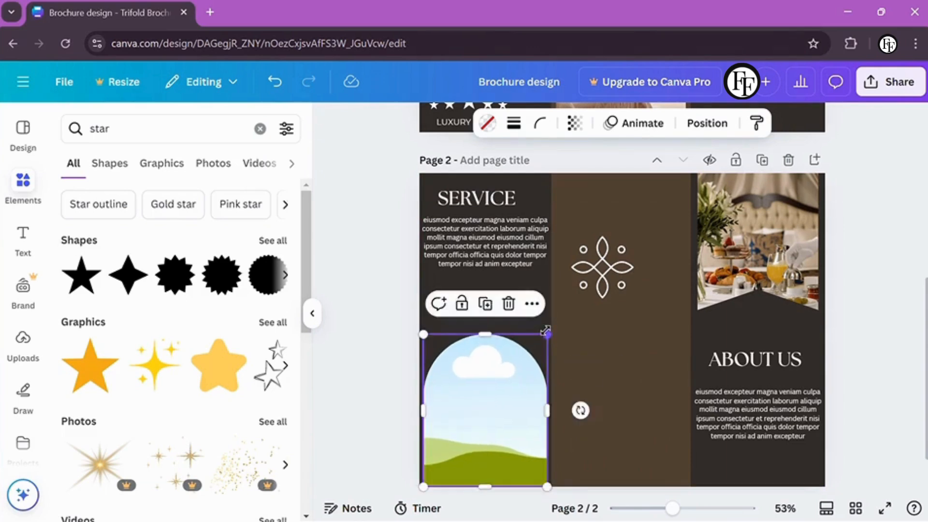
{"action": "left_click_drag", "start_coordinate": [477, 333], "coordinate": [483, 320]}
Delete the right panel's photo, ABOUT US heading and its body text
{"action": "left_click", "coordinate": [748, 248]}
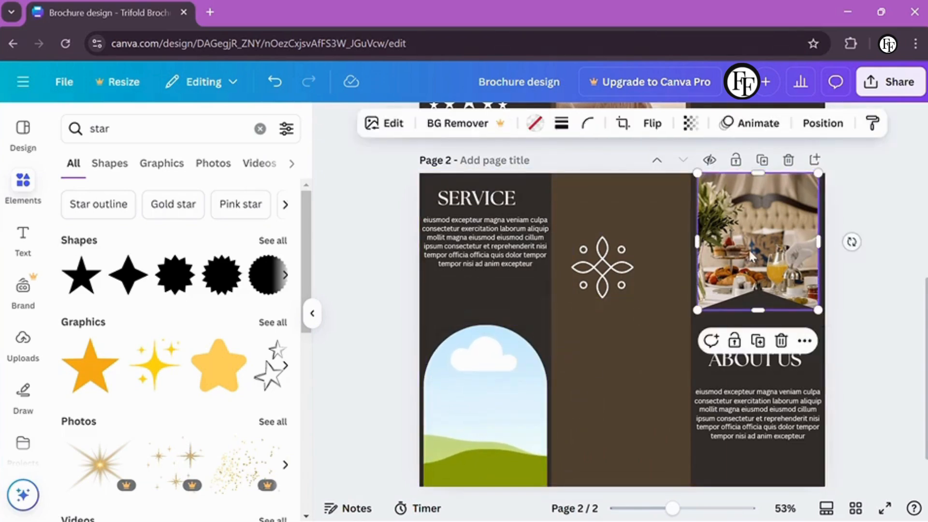
{"action": "key", "text": "Delete"}
{"action": "left_click", "coordinate": [756, 358]}
{"action": "key", "text": "Delete"}
{"action": "left_click", "coordinate": [761, 434]}
{"action": "key", "text": "Delete"}
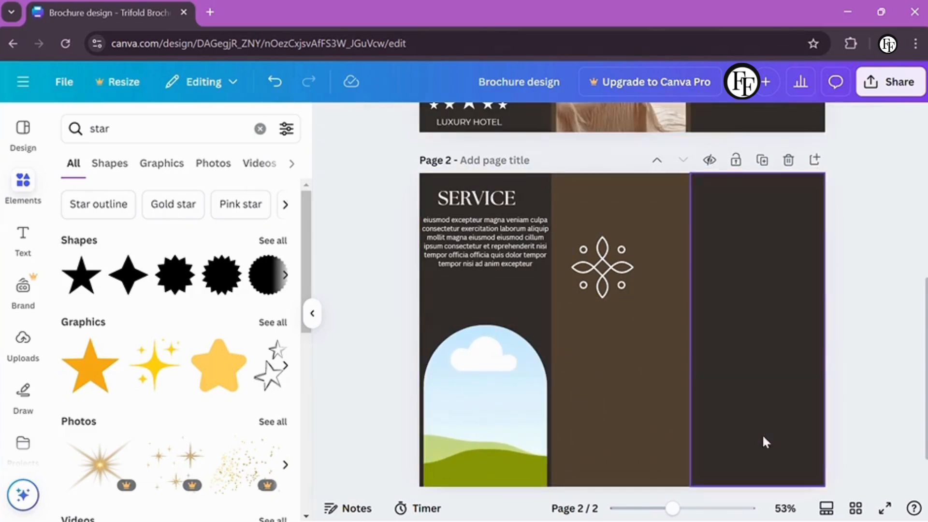
Add a square frame and stretch it over the full middle panel, moving the emblem aside
{"action": "left_click", "coordinate": [260, 129]}
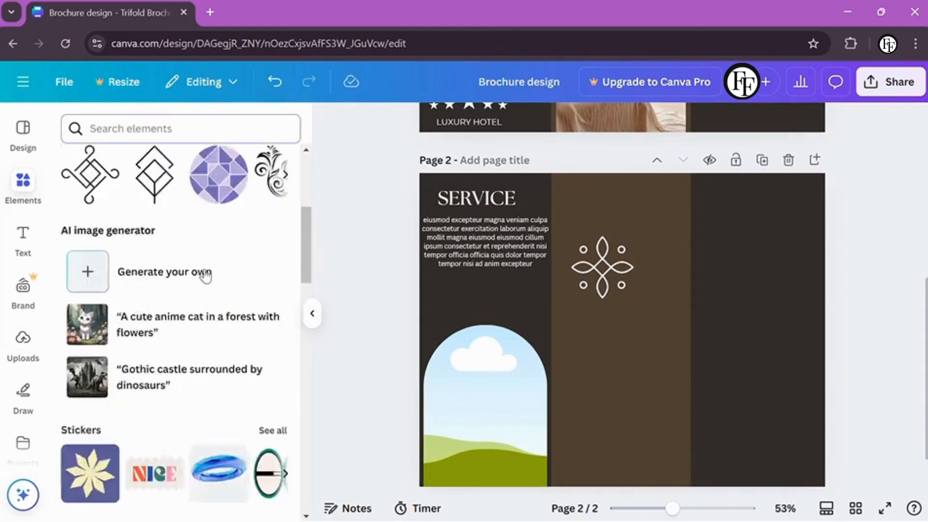
{"action": "scroll", "coordinate": [234, 234], "scroll_direction": "down", "scroll_amount": 5}
{"action": "left_click", "coordinate": [89, 277]}
{"action": "left_click_drag", "start_coordinate": [598, 241], "coordinate": [821, 224]}
{"action": "left_click_drag", "start_coordinate": [644, 303], "coordinate": [652, 227]}
{"action": "left_click_drag", "start_coordinate": [708, 252], "coordinate": [691, 253]}
{"action": "left_click_drag", "start_coordinate": [621, 331], "coordinate": [622, 486]}
{"action": "left_click", "coordinate": [350, 358]}
Add a 2.1 by 2.1 circle frame near the bottom of the right panel
{"action": "left_click", "coordinate": [219, 278]}
{"action": "left_click_drag", "start_coordinate": [548, 248], "coordinate": [604, 314]}
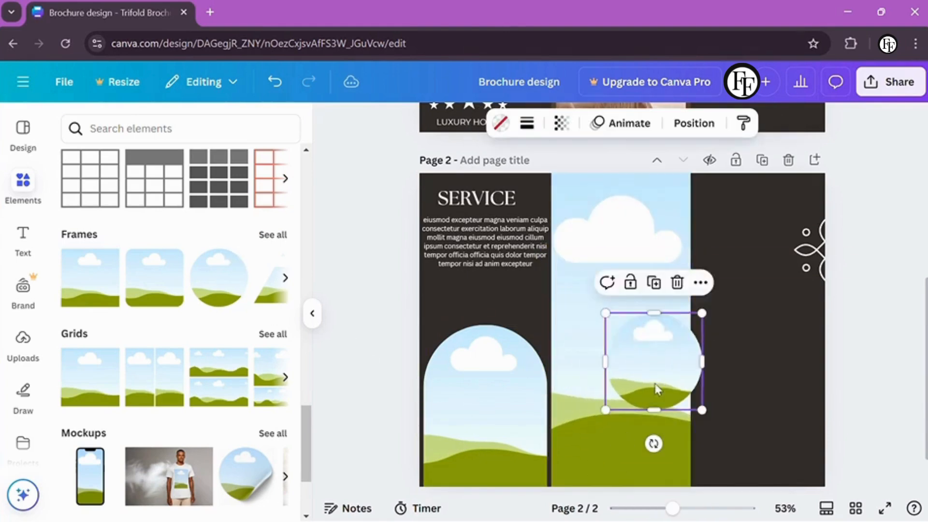
{"action": "left_click_drag", "start_coordinate": [652, 362], "coordinate": [752, 424]}
{"action": "left_click_drag", "start_coordinate": [716, 375], "coordinate": [741, 419]}
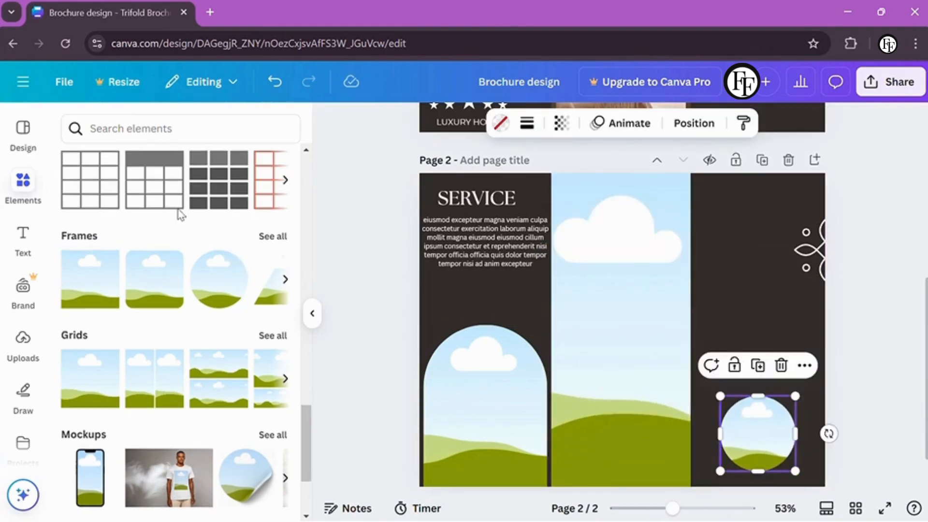
Drop the uploaded hotel corridor photo into the middle panel's frame
{"action": "scroll", "coordinate": [178, 213], "scroll_direction": "up", "scroll_amount": 8}
{"action": "left_click", "coordinate": [22, 346]}
{"action": "left_click", "coordinate": [89, 279]}
{"action": "left_click_drag", "start_coordinate": [585, 306], "coordinate": [610, 334]}
{"action": "scroll", "coordinate": [610, 333], "scroll_direction": "down", "scroll_amount": 1}
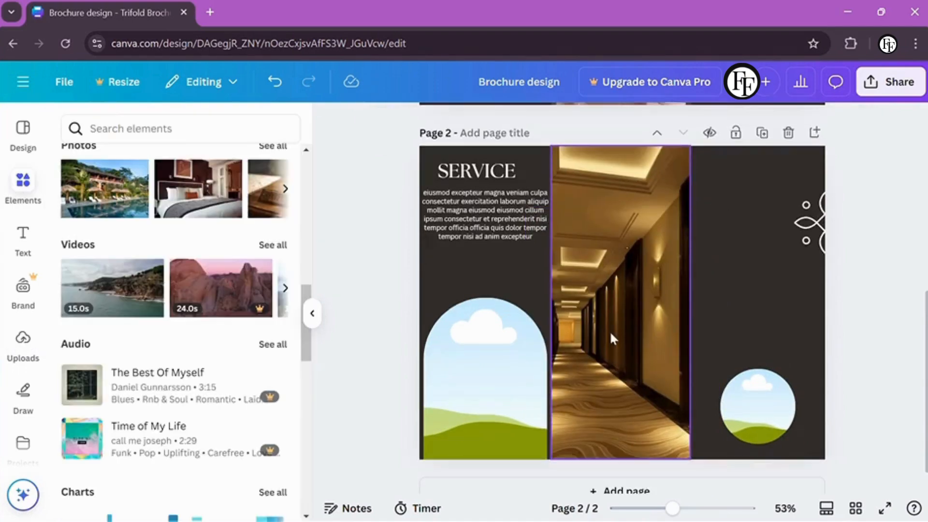
Move the emblem under SERVICE and fill the arch with a twin-bed 'hotel room' photo
{"action": "left_click_drag", "start_coordinate": [797, 227], "coordinate": [454, 274]}
{"action": "left_click", "coordinate": [180, 140]}
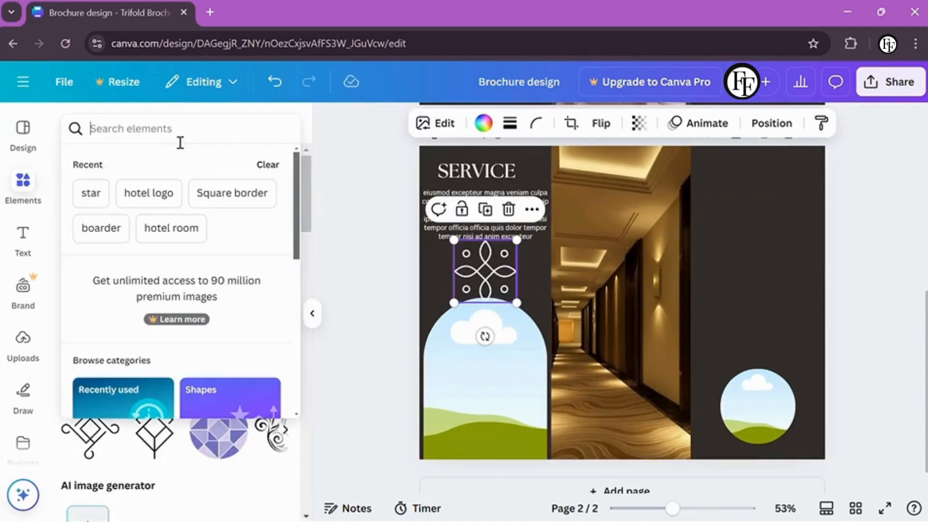
{"action": "left_click", "coordinate": [165, 237]}
{"action": "left_click", "coordinate": [164, 163]}
{"action": "scroll", "coordinate": [159, 290], "scroll_direction": "down", "scroll_amount": 2}
{"action": "left_click", "coordinate": [116, 432]}
{"action": "left_click_drag", "start_coordinate": [660, 318], "coordinate": [507, 406]}
Fill the circle frame with a hotel interior photo, replacing a lounge photo, and adjust its fit
{"action": "scroll", "coordinate": [300, 339], "scroll_direction": "down", "scroll_amount": 10}
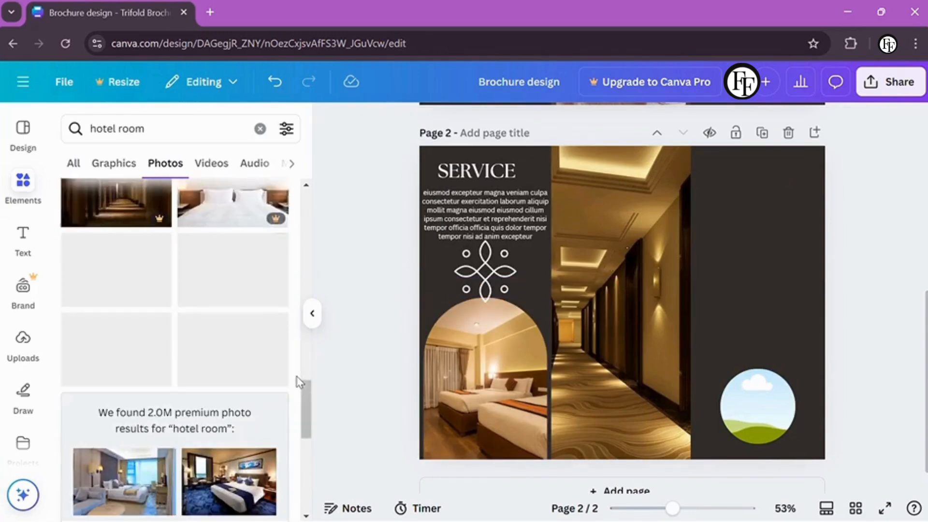
{"action": "scroll", "coordinate": [300, 382], "scroll_direction": "down", "scroll_amount": 10}
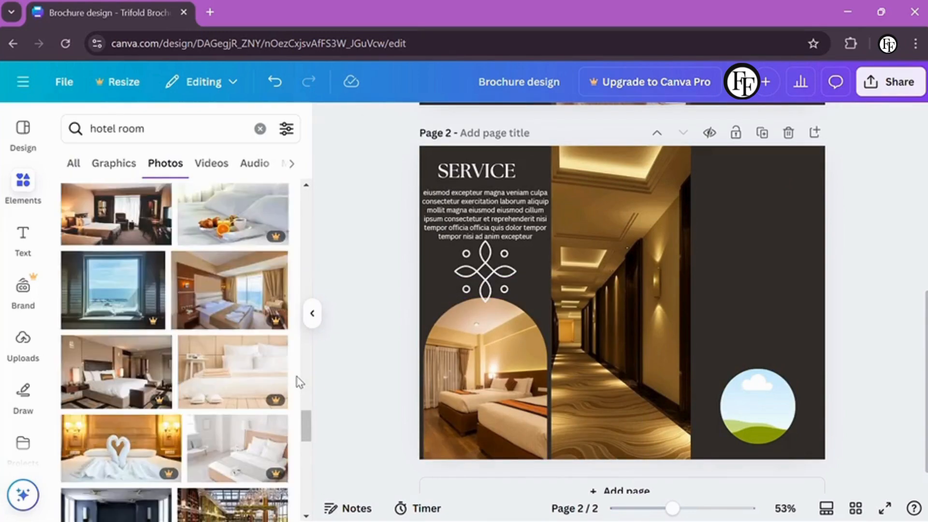
{"action": "scroll", "coordinate": [300, 381], "scroll_direction": "down", "scroll_amount": 10}
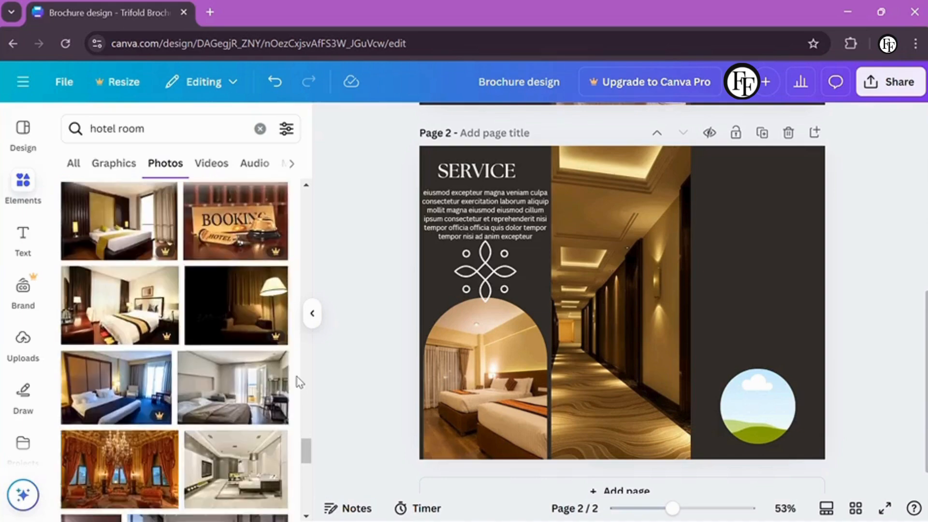
{"action": "scroll", "coordinate": [298, 382], "scroll_direction": "down", "scroll_amount": 5}
{"action": "left_click", "coordinate": [270, 338]}
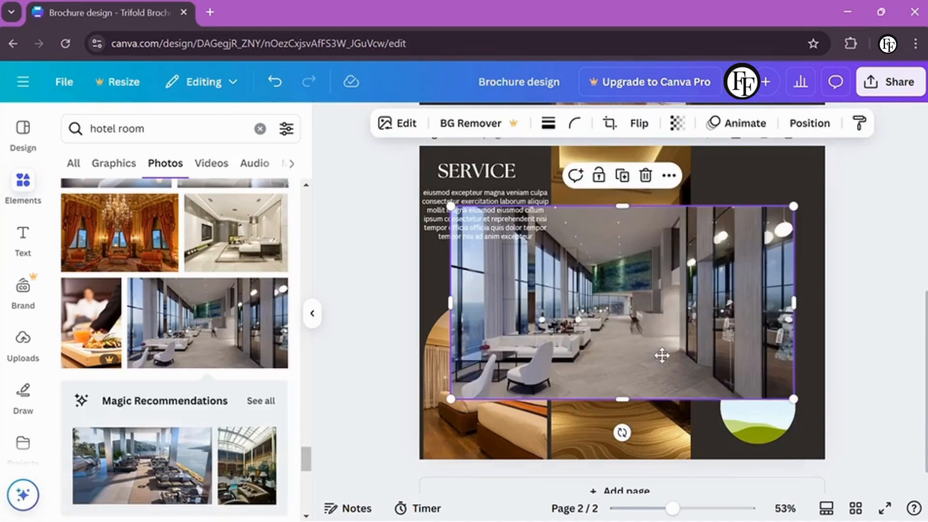
{"action": "left_click_drag", "start_coordinate": [662, 355], "coordinate": [730, 403]}
{"action": "key", "text": "Delete"}
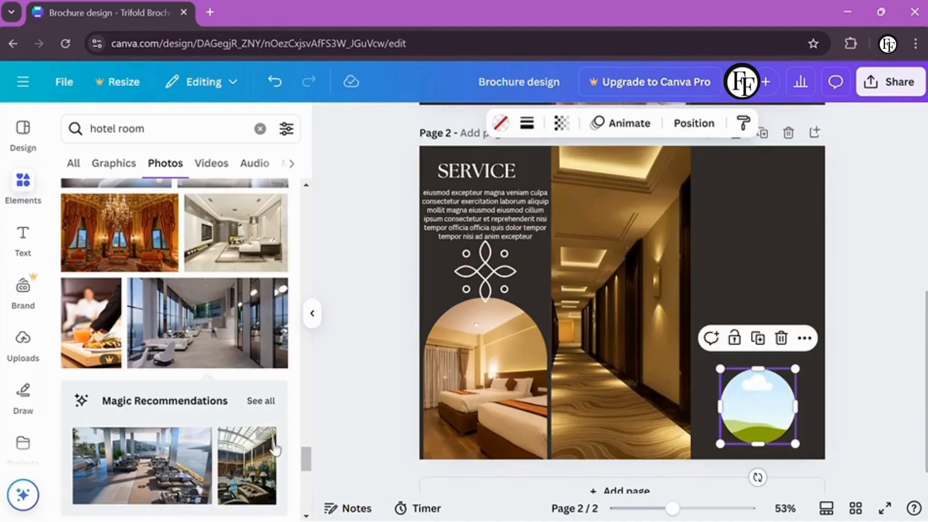
{"action": "scroll", "coordinate": [275, 442], "scroll_direction": "down", "scroll_amount": 10}
{"action": "left_click", "coordinate": [228, 336]}
{"action": "left_click_drag", "start_coordinate": [622, 302], "coordinate": [736, 399]}
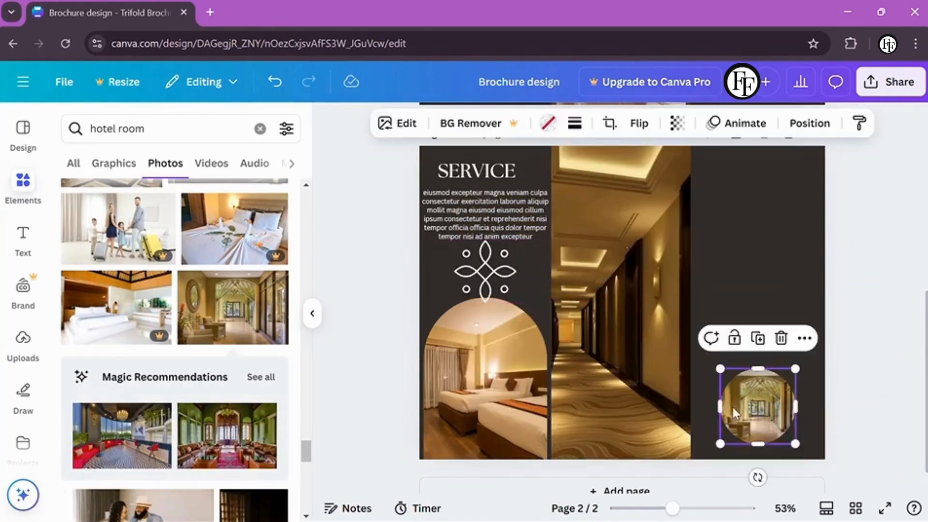
{"action": "double_click", "coordinate": [736, 398]}
{"action": "left_click", "coordinate": [852, 386]}
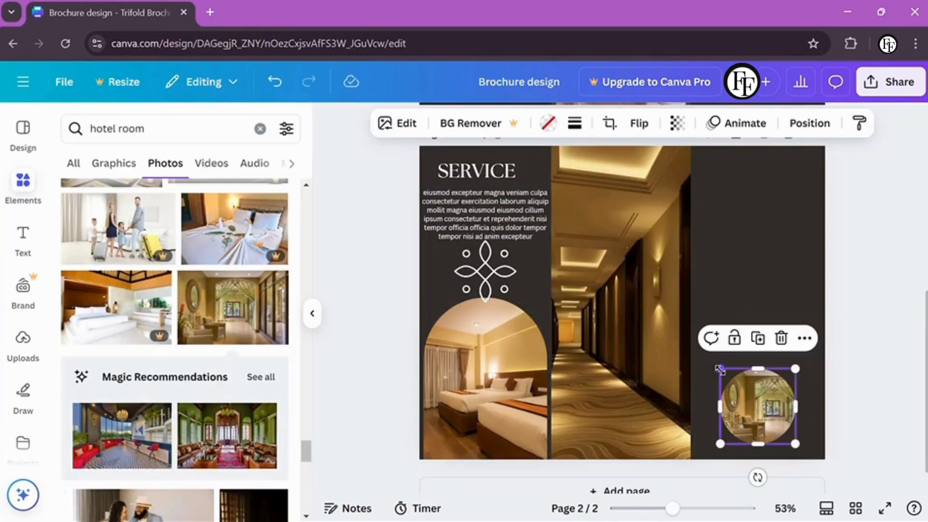
{"action": "key", "text": "Escape"}
Add a brown square with R and move it to the top of the right panel
{"action": "key", "text": "r"}
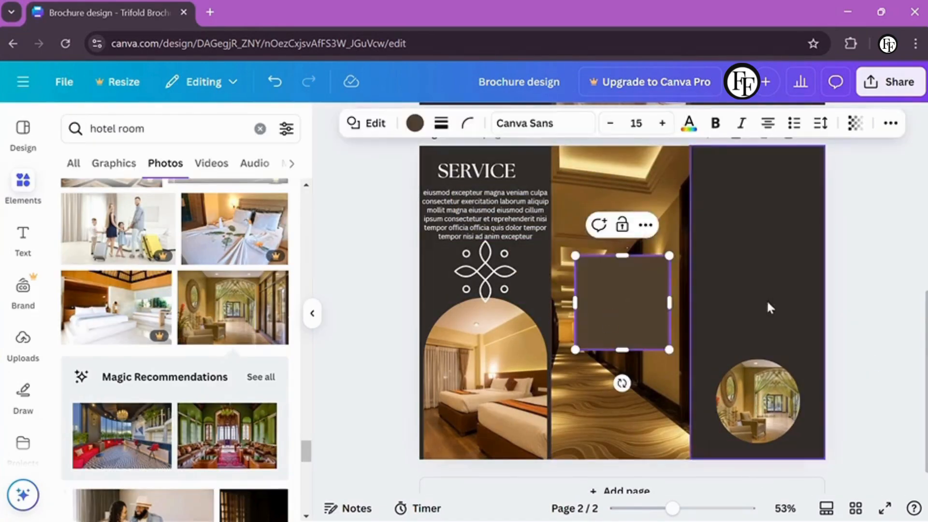
{"action": "left_click_drag", "start_coordinate": [602, 284], "coordinate": [750, 192]}
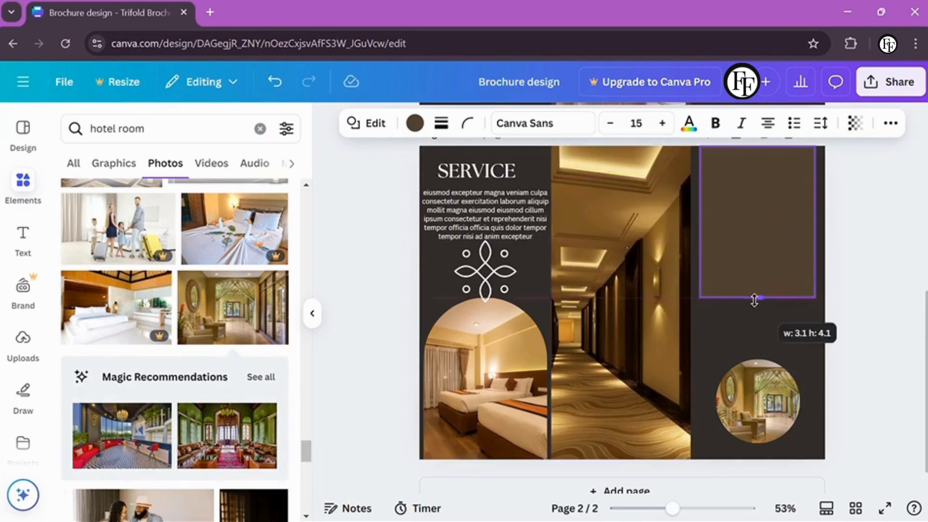
{"action": "key", "text": "Escape"}
Try a rounded, shortened duplicate of the brown rectangle on the middle panel, then discard it
{"action": "left_click", "coordinate": [744, 269]}
{"action": "key", "text": "ctrl+d"}
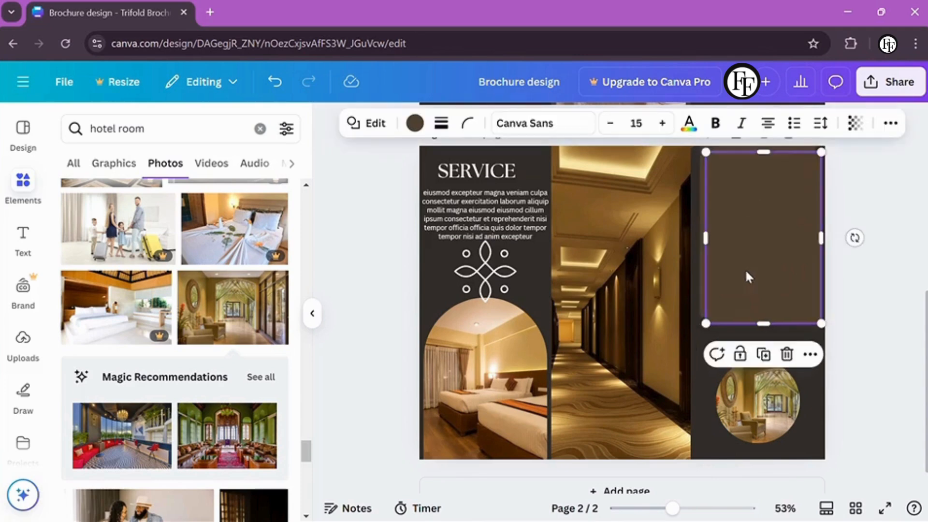
{"action": "left_click_drag", "start_coordinate": [744, 268], "coordinate": [600, 263]}
{"action": "left_click", "coordinate": [467, 123]}
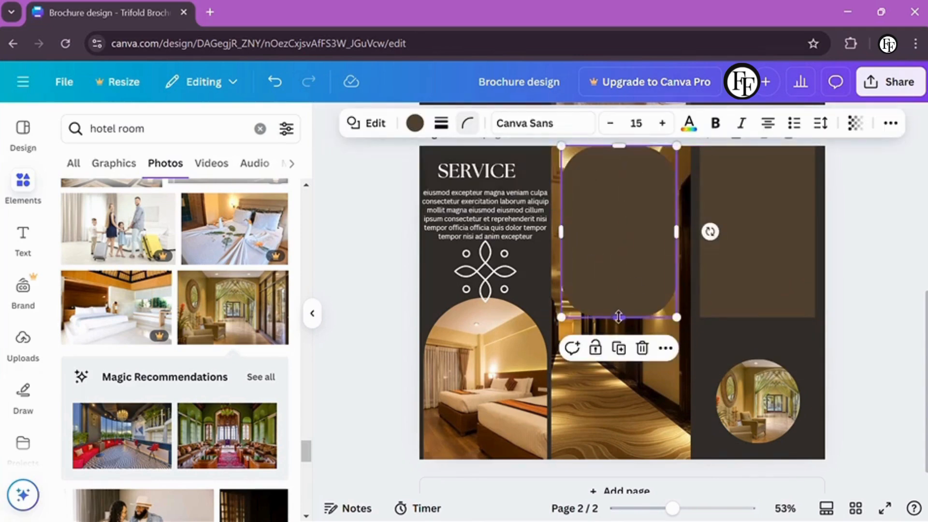
{"action": "left_click_drag", "start_coordinate": [617, 317], "coordinate": [618, 257]}
{"action": "left_click_drag", "start_coordinate": [619, 201], "coordinate": [325, 241]}
Clear the text from the element search field
{"action": "left_click", "coordinate": [164, 138]}
{"action": "key", "text": "ctrl+a"}
{"action": "key", "text": "BackSpace"}
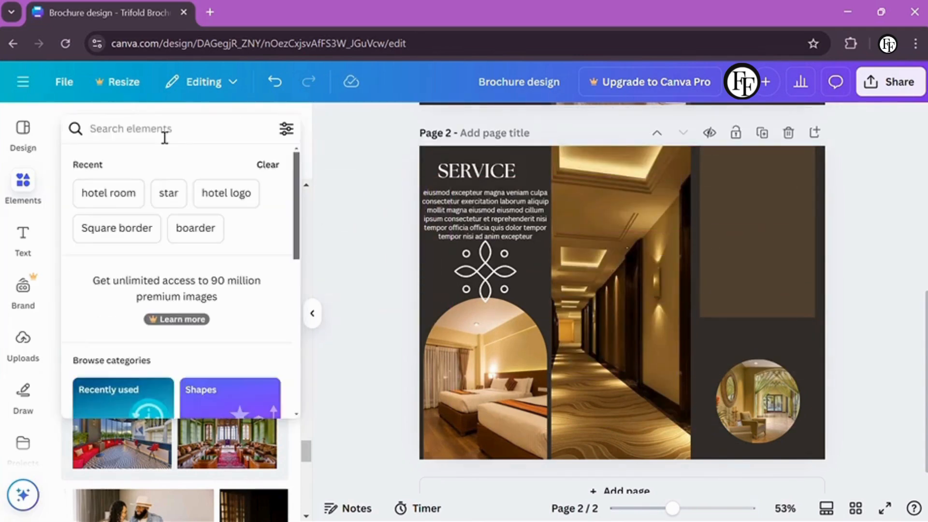
Search Elements for rounded shapes ('rou') and filter the results to graphics
{"action": "type", "text": "ROUN"}
{"action": "left_click", "coordinate": [171, 212]}
{"action": "left_click", "coordinate": [260, 128]}
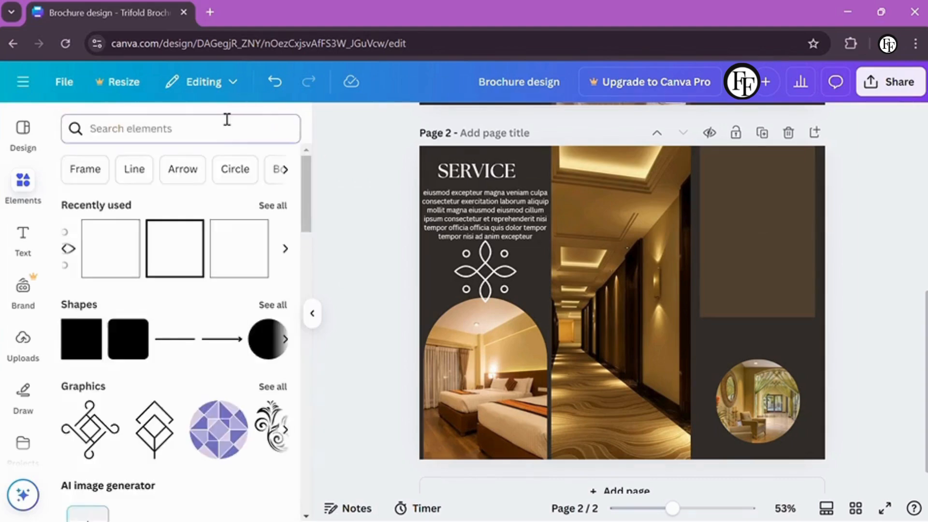
{"action": "left_click", "coordinate": [213, 129]}
{"action": "type", "text": "rou"}
{"action": "left_click", "coordinate": [164, 225]}
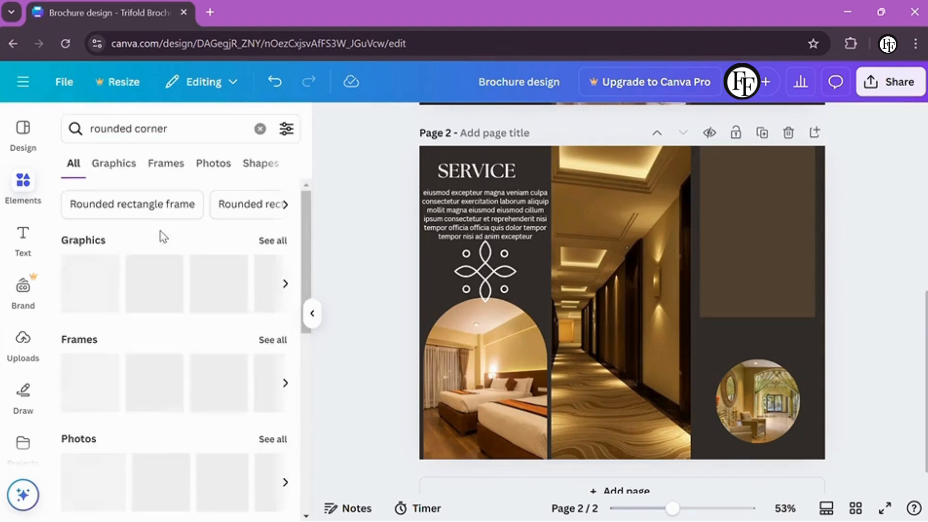
{"action": "left_click", "coordinate": [112, 164]}
{"action": "scroll", "coordinate": [289, 307], "scroll_direction": "down", "scroll_amount": 10}
{"action": "scroll", "coordinate": [299, 323], "scroll_direction": "down", "scroll_amount": 10}
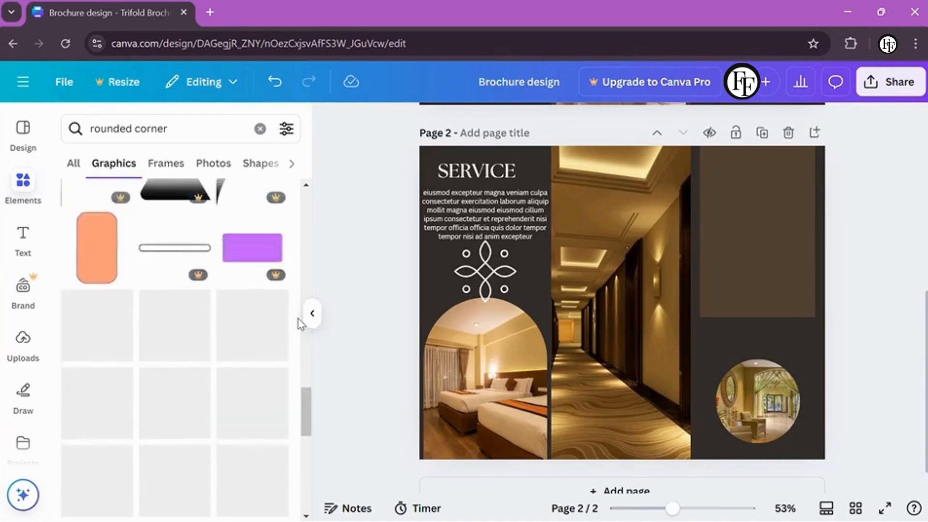
{"action": "scroll", "coordinate": [300, 322], "scroll_direction": "down", "scroll_amount": 10}
{"action": "scroll", "coordinate": [300, 323], "scroll_direction": "down", "scroll_amount": 10}
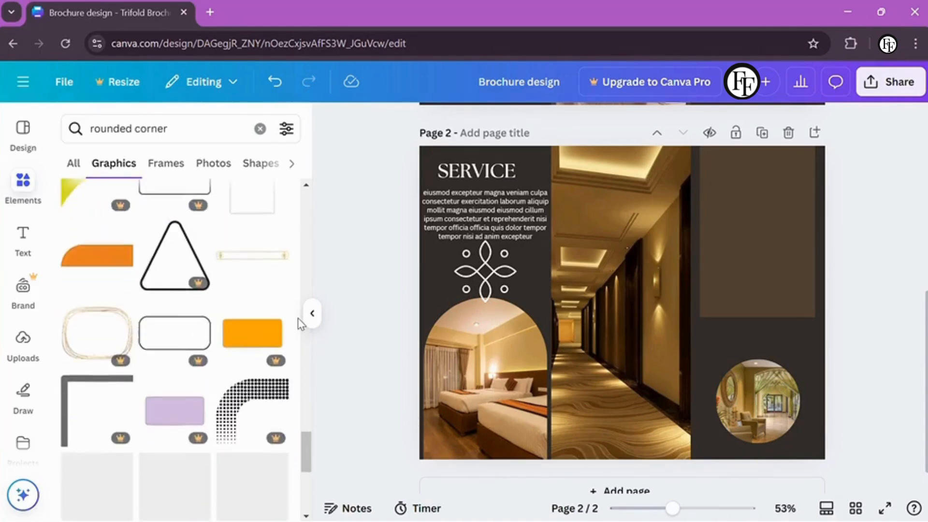
{"action": "scroll", "coordinate": [300, 322], "scroll_direction": "down", "scroll_amount": 10}
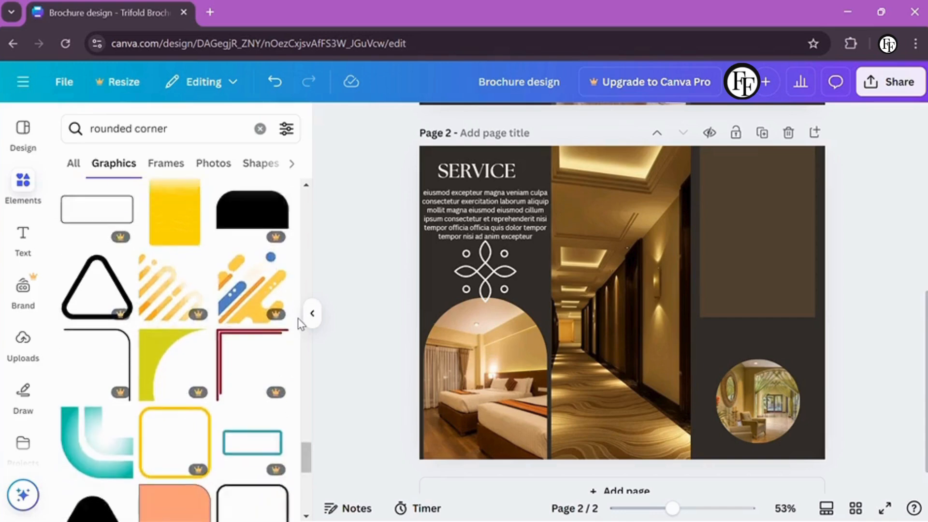
{"action": "scroll", "coordinate": [300, 322], "scroll_direction": "down", "scroll_amount": 10}
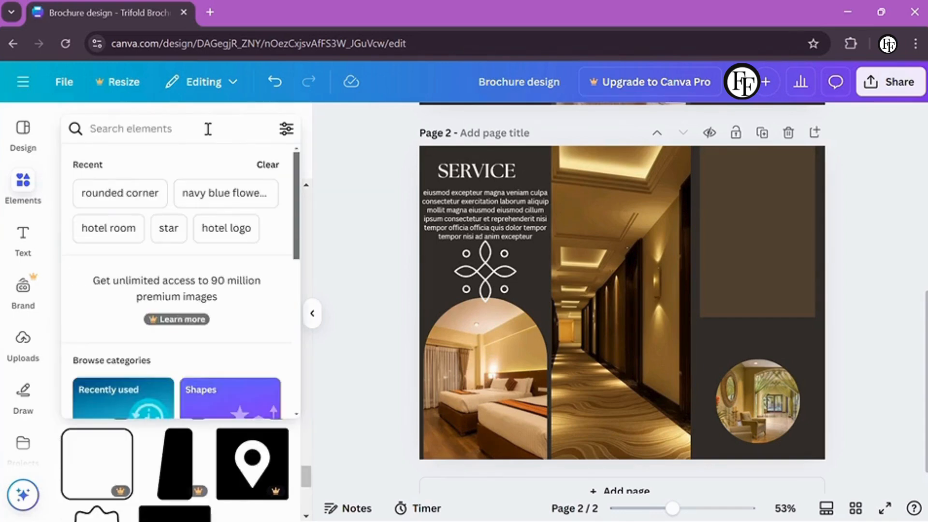
Try a plain rectangle, then delete it; add a tan pill and enlarge it near the page top
{"action": "left_click", "coordinate": [236, 209]}
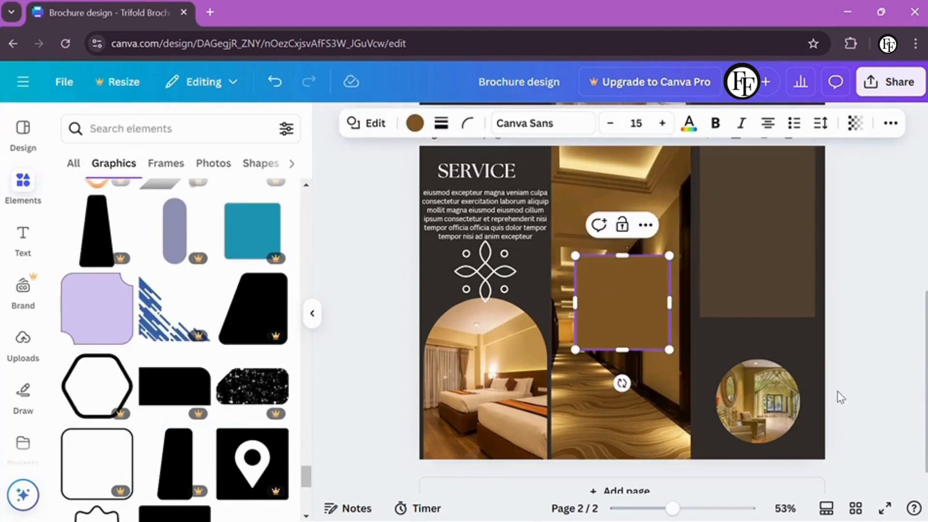
{"action": "key", "text": "Delete"}
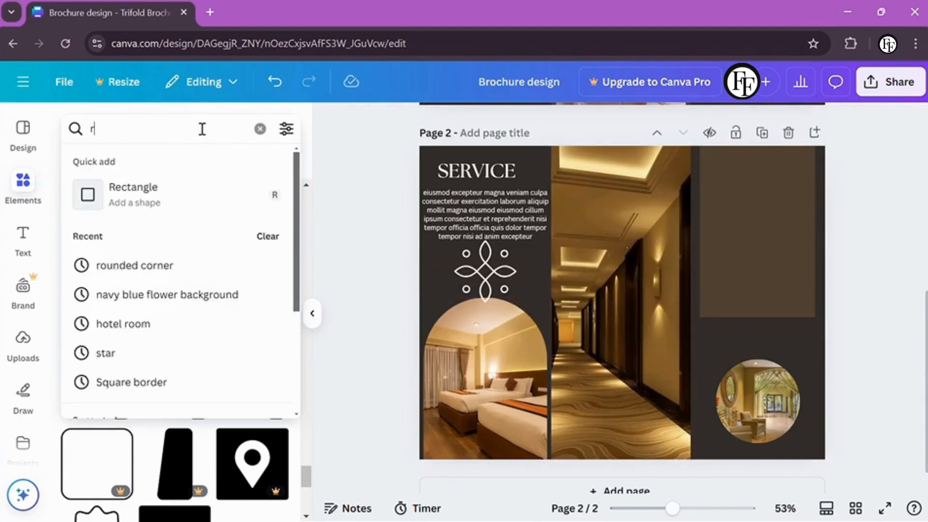
{"action": "scroll", "coordinate": [141, 371], "scroll_direction": "down", "scroll_amount": 3}
{"action": "left_click", "coordinate": [253, 362]}
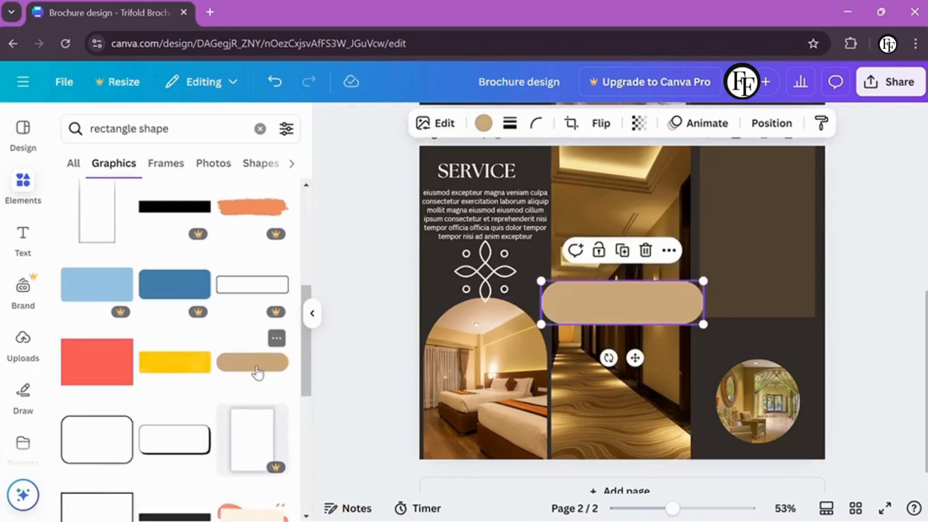
{"action": "left_click_drag", "start_coordinate": [614, 358], "coordinate": [558, 274]}
{"action": "left_click_drag", "start_coordinate": [622, 290], "coordinate": [573, 193]}
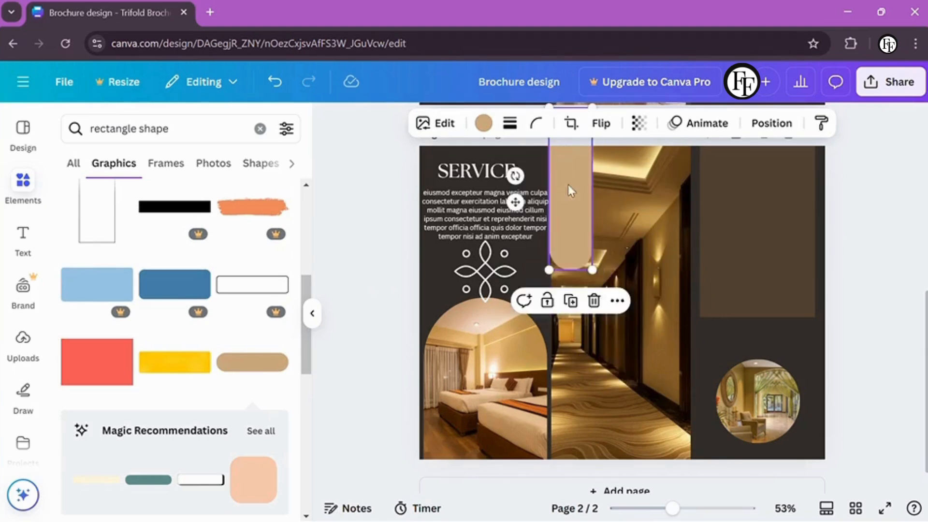
{"action": "left_click_drag", "start_coordinate": [599, 270], "coordinate": [631, 425]}
{"action": "left_click_drag", "start_coordinate": [582, 321], "coordinate": [377, 303]}
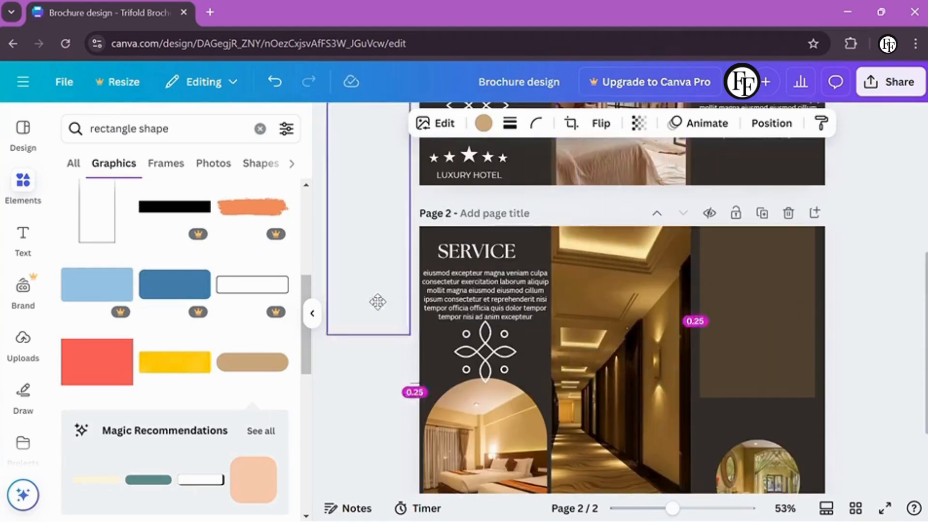
Add and move a teal rounded rectangle, then try and delete a grey-green pill
{"action": "left_click", "coordinate": [148, 480]}
{"action": "scroll", "coordinate": [533, 302], "scroll_direction": "down", "scroll_amount": 1}
{"action": "left_click_drag", "start_coordinate": [623, 346], "coordinate": [294, 356]}
{"action": "scroll", "coordinate": [295, 356], "scroll_direction": "down", "scroll_amount": 5}
{"action": "scroll", "coordinate": [295, 356], "scroll_direction": "down", "scroll_amount": 3}
{"action": "left_click", "coordinate": [164, 329]}
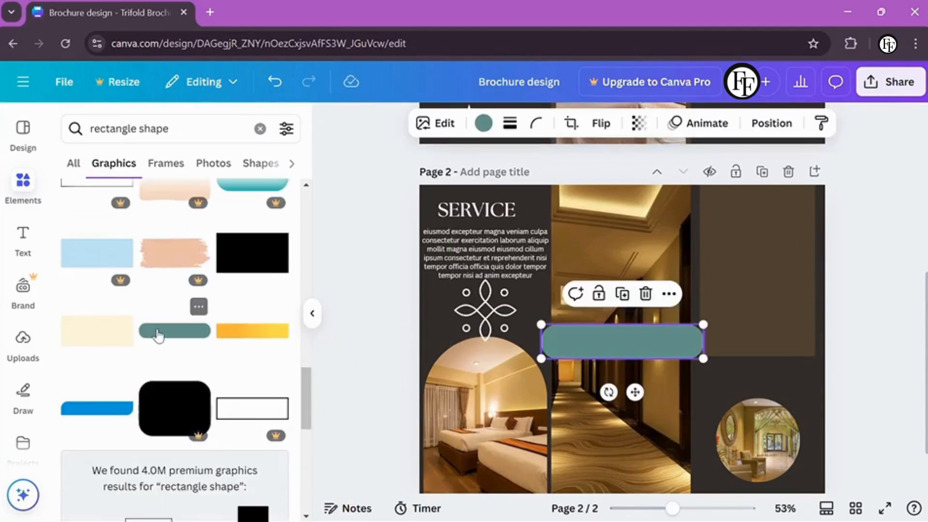
{"action": "scroll", "coordinate": [290, 358], "scroll_direction": "down", "scroll_amount": 3}
{"action": "key", "text": "Delete"}
Add the red pill shape to page 2 and try a yellow recolour of it
{"action": "scroll", "coordinate": [300, 366], "scroll_direction": "down", "scroll_amount": 3}
{"action": "scroll", "coordinate": [299, 366], "scroll_direction": "down", "scroll_amount": 10}
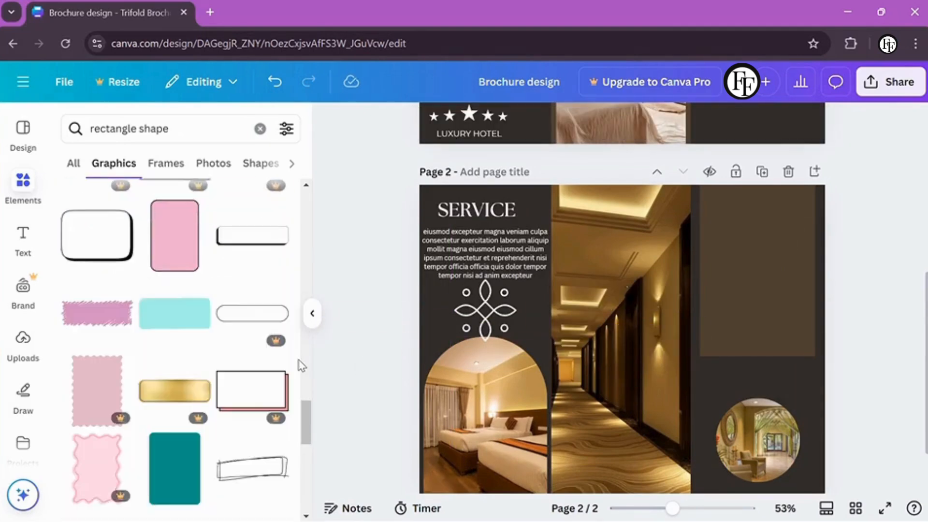
{"action": "scroll", "coordinate": [299, 366], "scroll_direction": "down", "scroll_amount": 15}
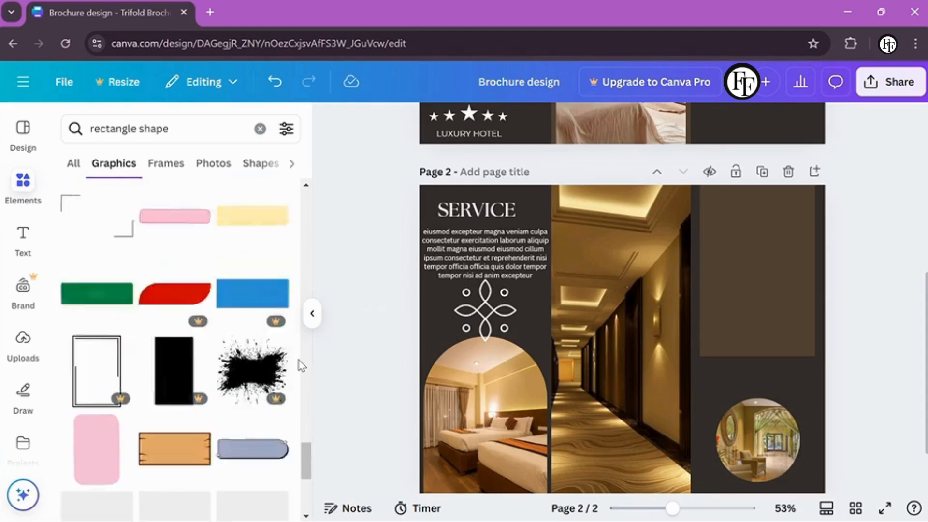
{"action": "scroll", "coordinate": [299, 366], "scroll_direction": "down", "scroll_amount": 10}
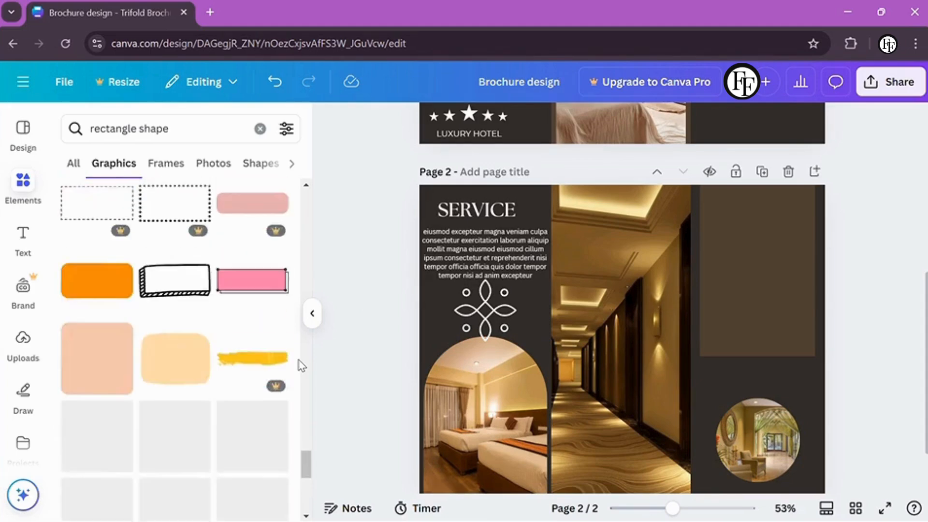
{"action": "left_click", "coordinate": [97, 289]}
{"action": "left_click", "coordinate": [139, 410]}
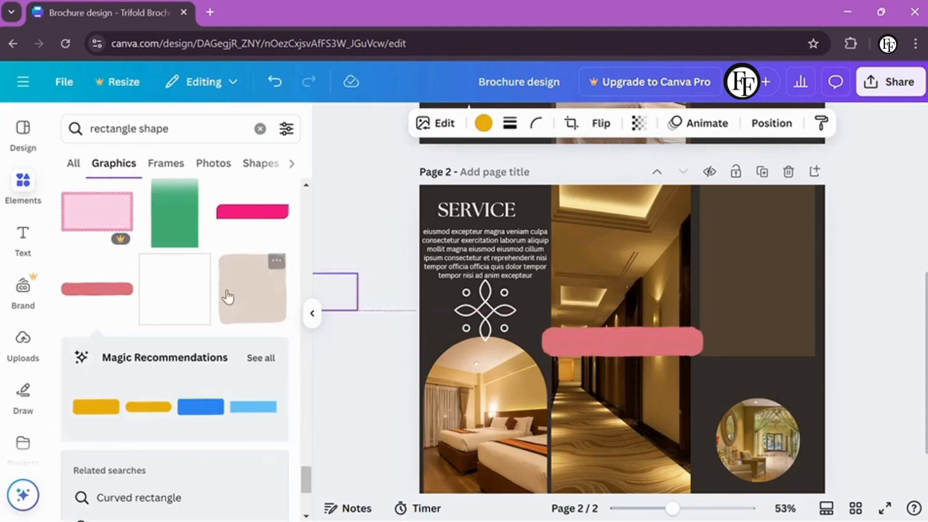
{"action": "scroll", "coordinate": [174, 314], "scroll_direction": "down", "scroll_amount": 10}
{"action": "left_click", "coordinate": [132, 129]}
{"action": "key", "text": "BackSpace"}
{"action": "key", "text": "BackSpace"}
{"action": "key", "text": "BackSpace"}
{"action": "key", "text": "BackSpace"}
{"action": "key", "text": "BackSpace"}
{"action": "key", "text": "BackSpace"}
{"action": "key", "text": "BackSpace"}
{"action": "key", "text": "BackSpace"}
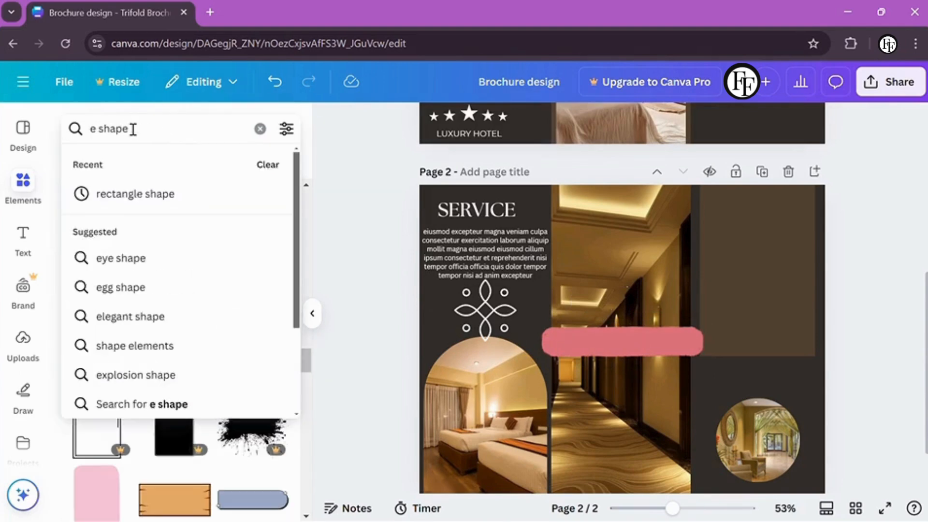
Search 'shape', add the tan pill, and rotate and stretch it into a tall upright shape
{"action": "key", "text": "Delete"}
{"action": "key", "text": "Delete"}
{"action": "key", "text": "Return"}
{"action": "scroll", "coordinate": [270, 342], "scroll_direction": "down", "scroll_amount": 2}
{"action": "left_click", "coordinate": [96, 327]}
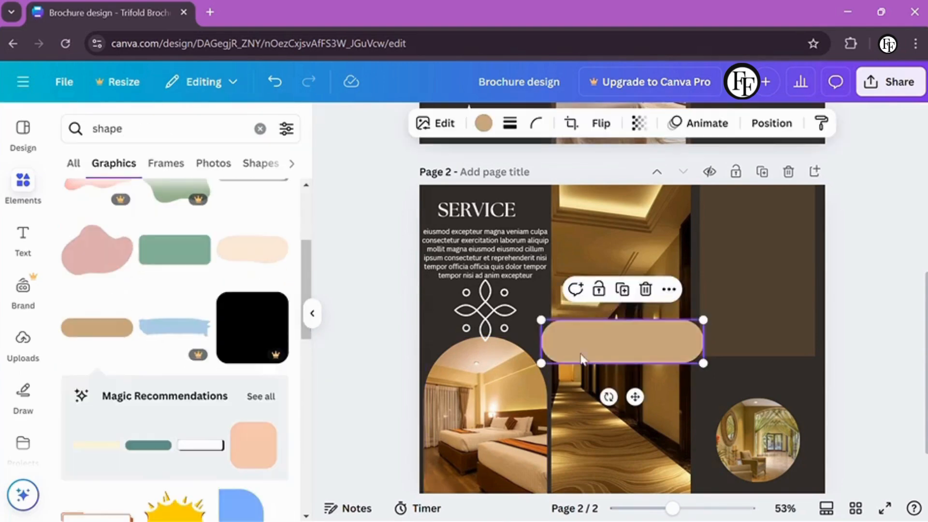
{"action": "left_click_drag", "start_coordinate": [621, 341], "coordinate": [642, 264]}
{"action": "left_click_drag", "start_coordinate": [625, 317], "coordinate": [618, 267]}
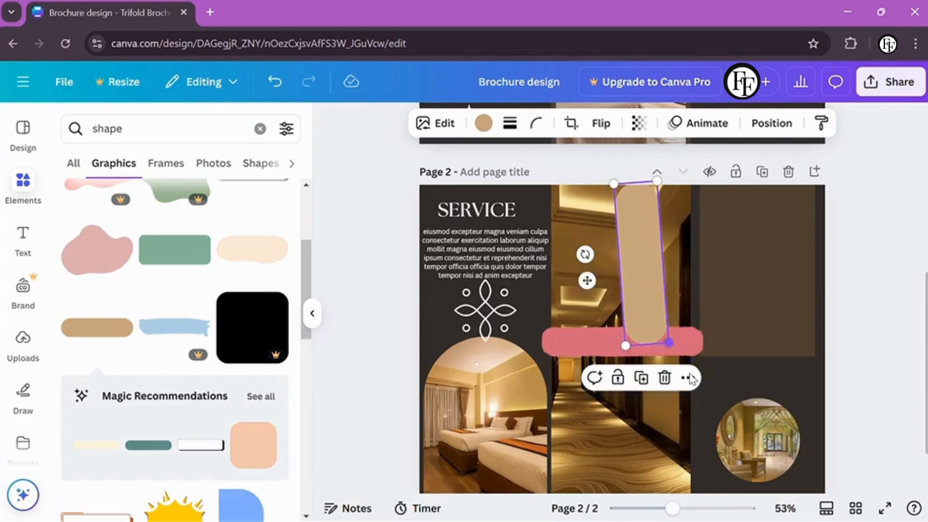
{"action": "left_click_drag", "start_coordinate": [669, 342], "coordinate": [590, 169]}
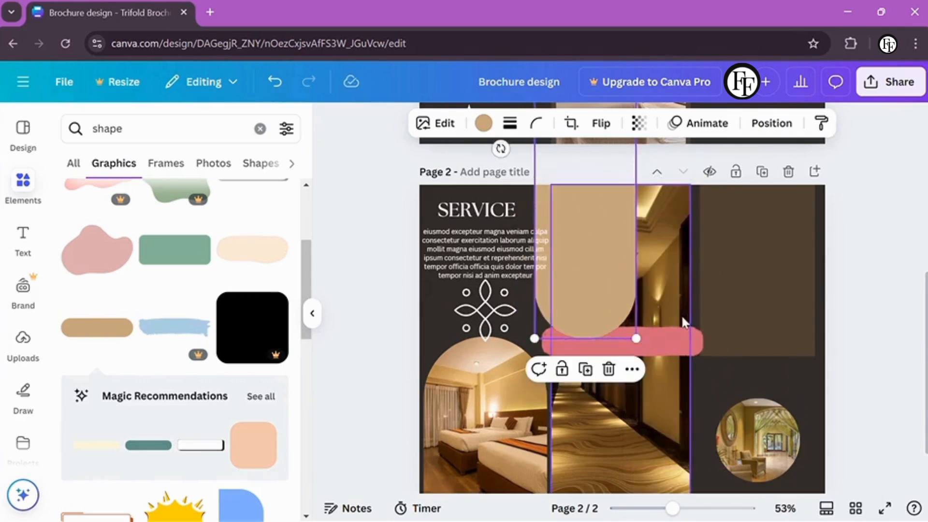
Move the pink pill aside and fit the tall tan shape over the middle panel
{"action": "left_click_drag", "start_coordinate": [683, 322], "coordinate": [861, 173]}
{"action": "left_click_drag", "start_coordinate": [590, 280], "coordinate": [638, 293]}
{"action": "left_click_drag", "start_coordinate": [696, 351], "coordinate": [699, 371]}
{"action": "left_click_drag", "start_coordinate": [621, 370], "coordinate": [622, 349]}
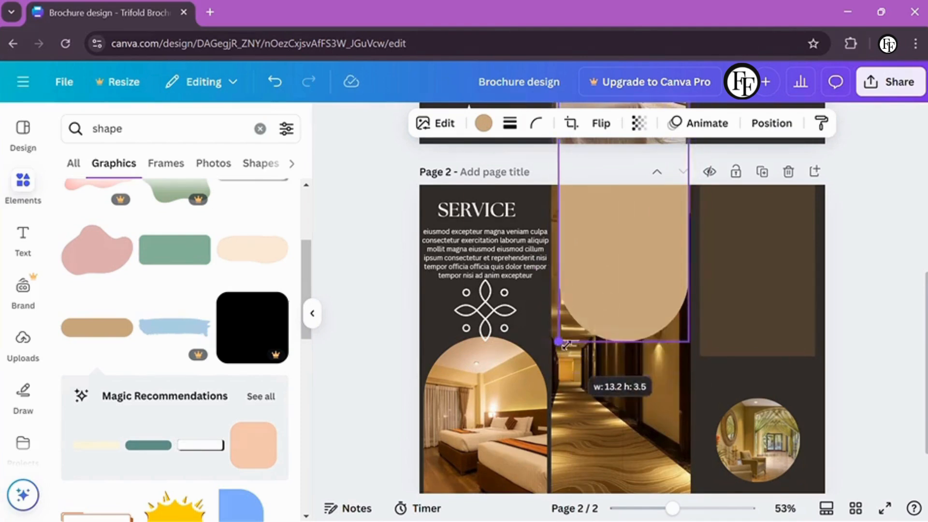
{"action": "left_click_drag", "start_coordinate": [628, 290], "coordinate": [607, 222]}
Recolour the arch dark brown and set its transparency to 73
{"action": "left_click", "coordinate": [483, 123]}
{"action": "left_click", "coordinate": [194, 233]}
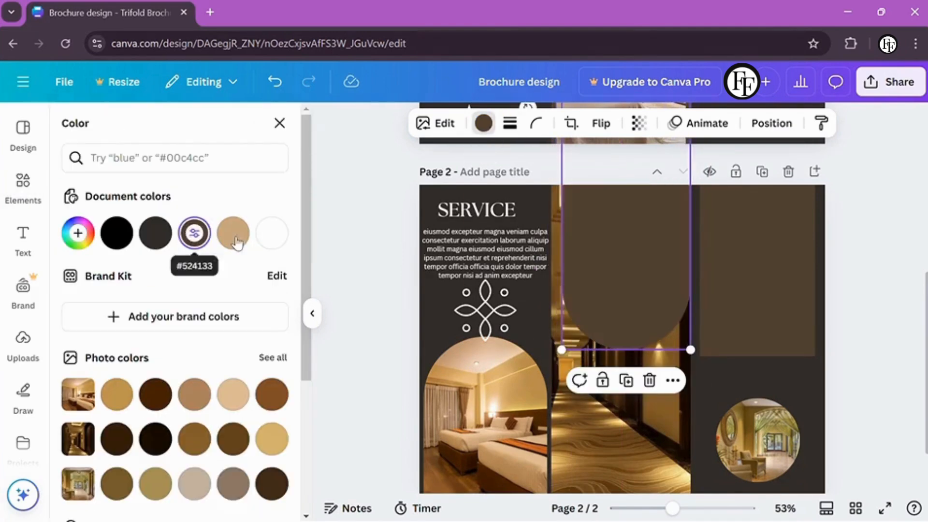
{"action": "left_click_drag", "start_coordinate": [611, 272], "coordinate": [604, 275]}
{"action": "left_click", "coordinate": [639, 123]}
{"action": "left_click_drag", "start_coordinate": [678, 182], "coordinate": [650, 186]}
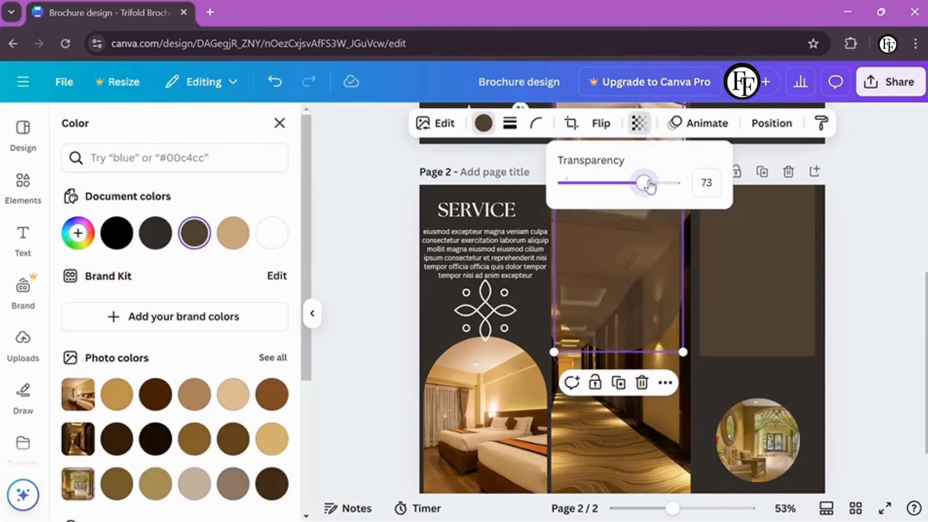
{"action": "left_click", "coordinate": [651, 265]}
Set the arch's colour to the custom dark brown #332E2A
{"action": "scroll", "coordinate": [624, 270], "scroll_direction": "down", "scroll_amount": 2}
{"action": "scroll", "coordinate": [623, 270], "scroll_direction": "up", "scroll_amount": 3}
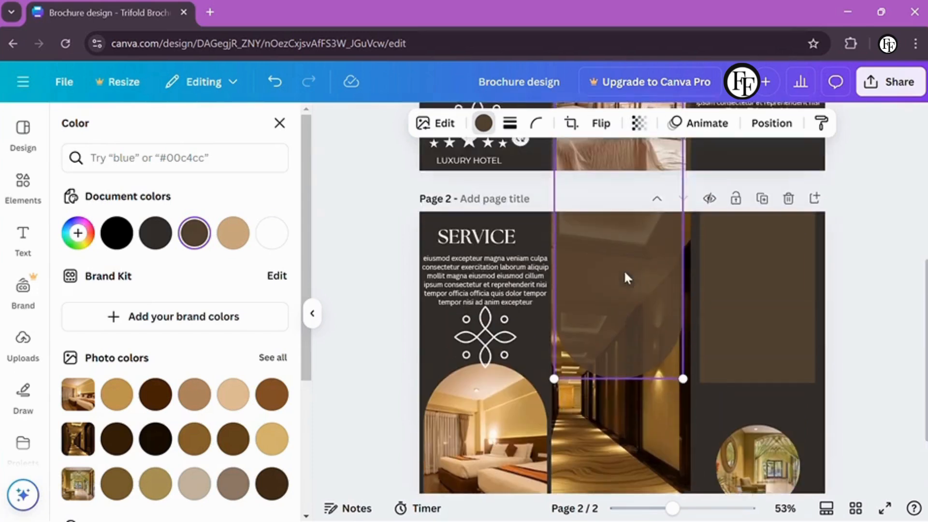
{"action": "scroll", "coordinate": [616, 303], "scroll_direction": "down", "scroll_amount": 1}
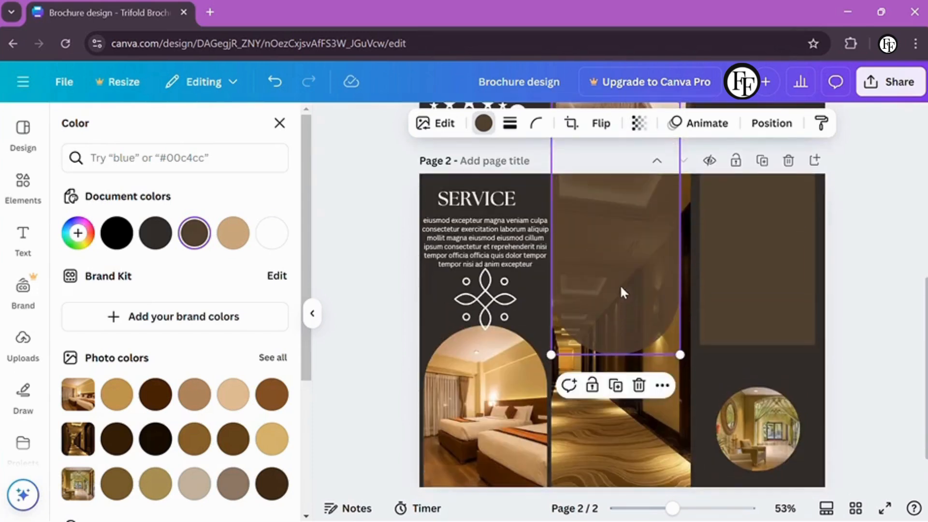
{"action": "left_click", "coordinate": [73, 233]}
{"action": "left_click", "coordinate": [262, 383]}
{"action": "left_click", "coordinate": [491, 317]}
{"action": "key", "text": "Escape"}
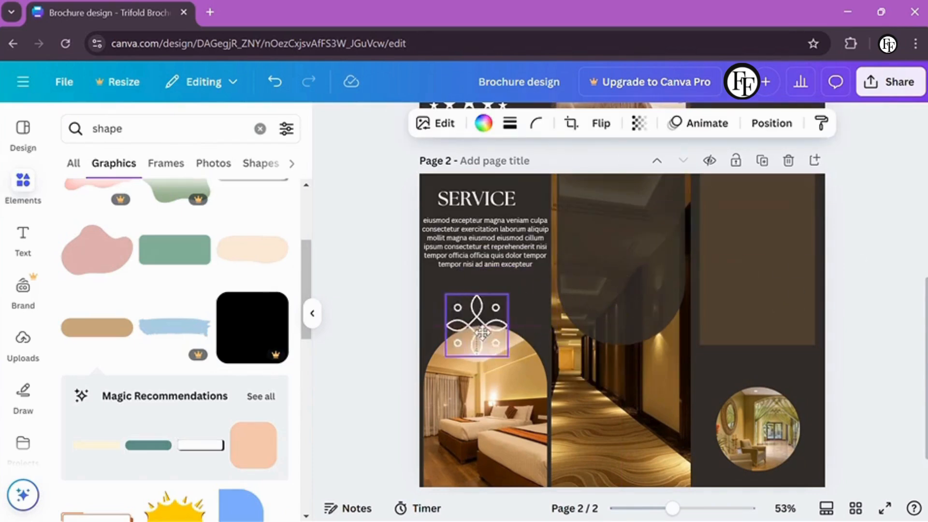
Move the white flower ornament onto the middle panel and adjust layering, undoing the last move
{"action": "left_click_drag", "start_coordinate": [482, 332], "coordinate": [600, 304]}
{"action": "right_click", "coordinate": [613, 306]}
{"action": "mouse_move", "coordinate": [696, 278]}
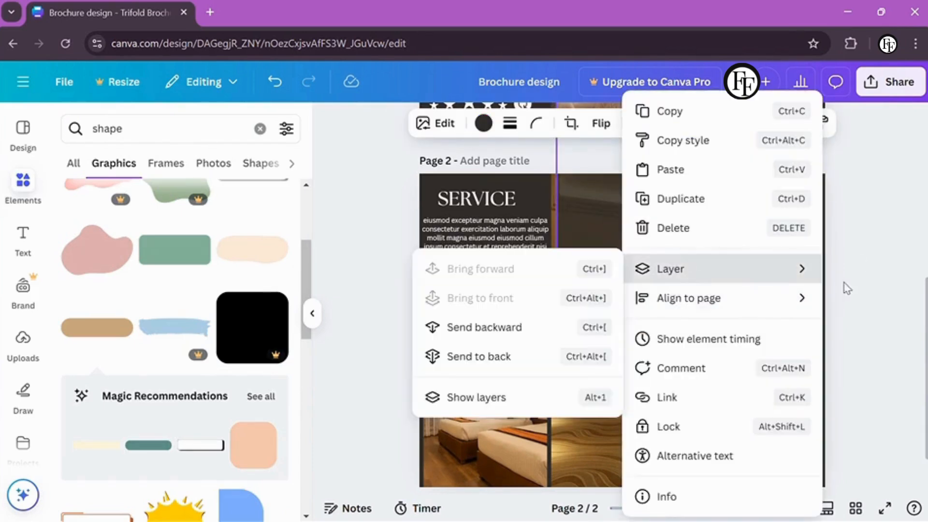
{"action": "left_click", "coordinate": [483, 327]}
{"action": "left_click", "coordinate": [493, 316]}
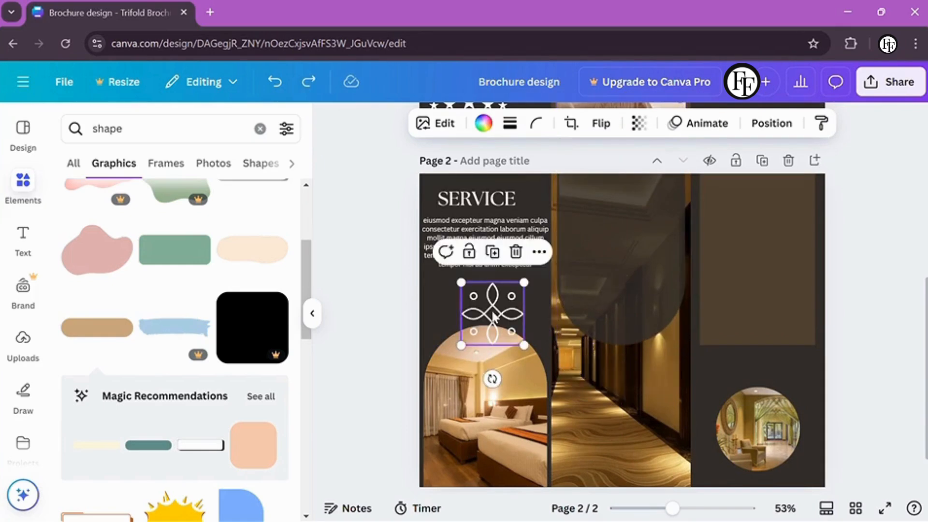
{"action": "key", "text": "ctrl+z"}
{"action": "right_click", "coordinate": [577, 382]}
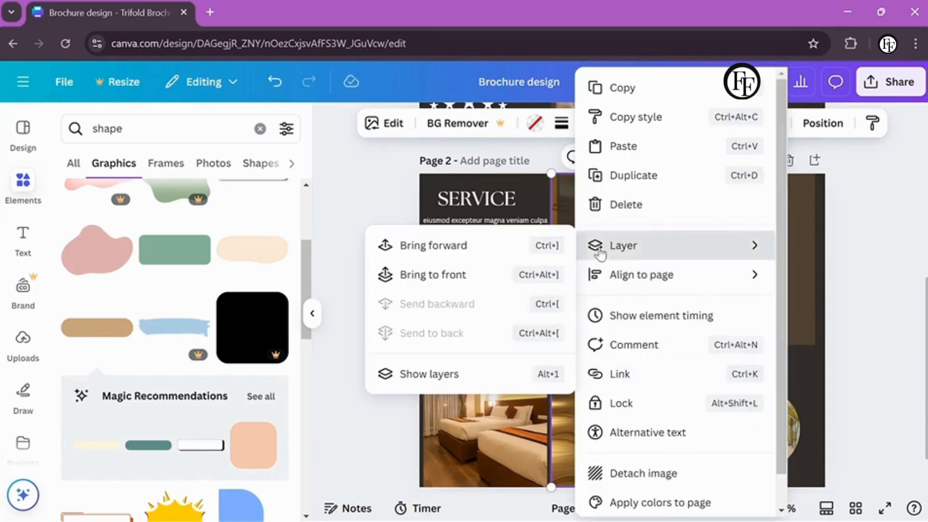
{"action": "key", "text": "Escape"}
Bring the flower ornament in front of all other elements
{"action": "left_click", "coordinate": [509, 302]}
{"action": "right_click", "coordinate": [510, 301]}
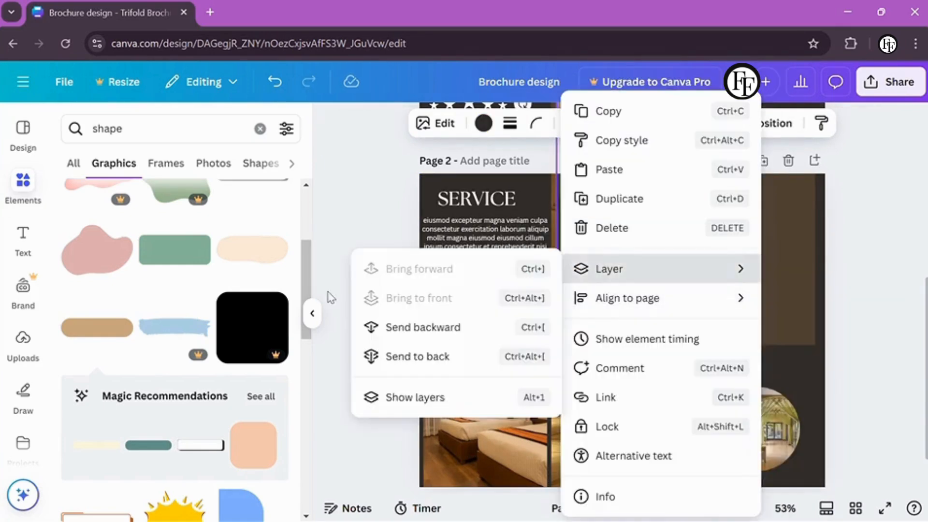
{"action": "right_click", "coordinate": [481, 304]}
{"action": "mouse_move", "coordinate": [582, 269]}
{"action": "left_click", "coordinate": [471, 304]}
{"action": "right_click", "coordinate": [555, 267]}
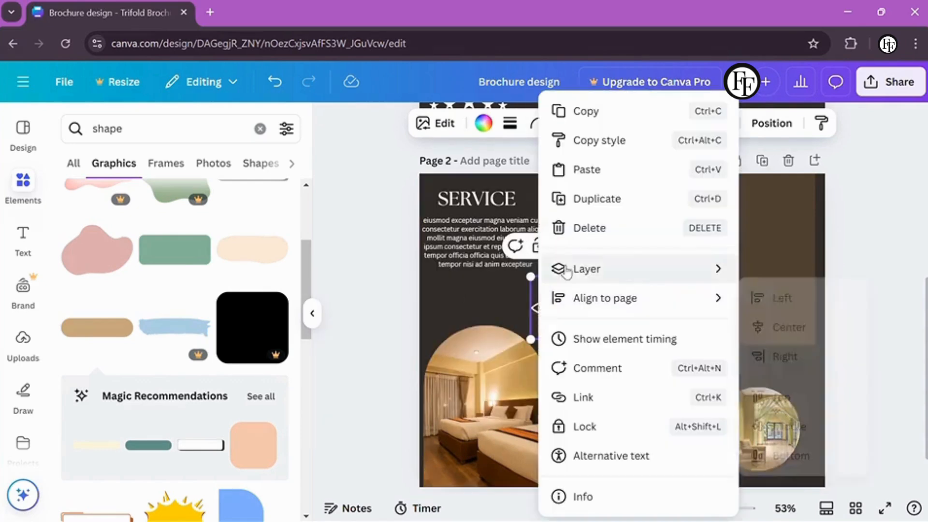
{"action": "key", "text": "Escape"}
Position the flower ornament over the dark arch and fine-tune its size
{"action": "left_click_drag", "start_coordinate": [558, 316], "coordinate": [597, 282]}
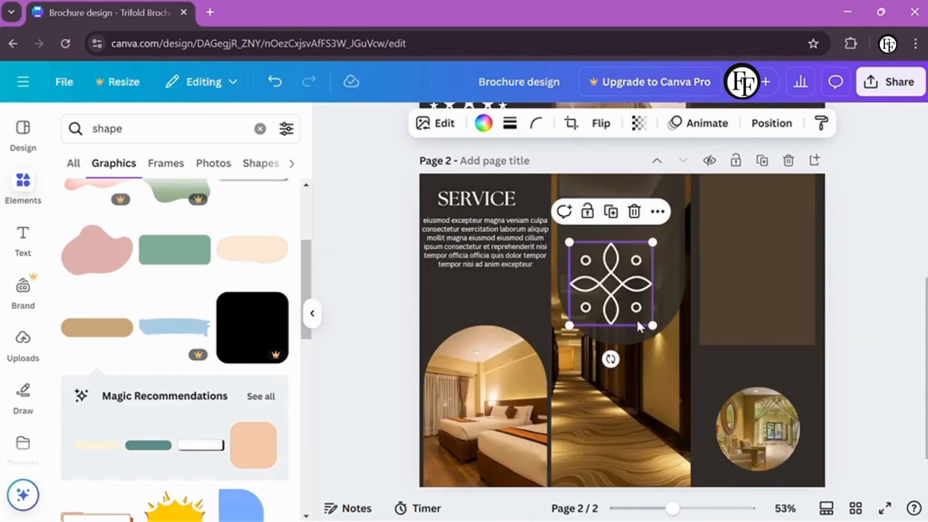
{"action": "left_click_drag", "start_coordinate": [569, 242], "coordinate": [602, 263]}
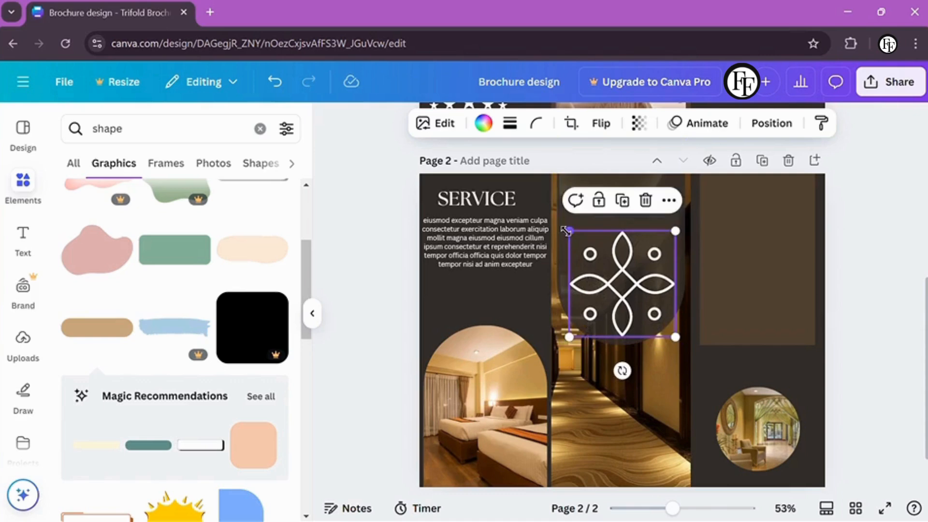
{"action": "left_click_drag", "start_coordinate": [565, 231], "coordinate": [574, 235]}
{"action": "left_click", "coordinate": [614, 297]}
{"action": "left_click_drag", "start_coordinate": [613, 297], "coordinate": [612, 300]}
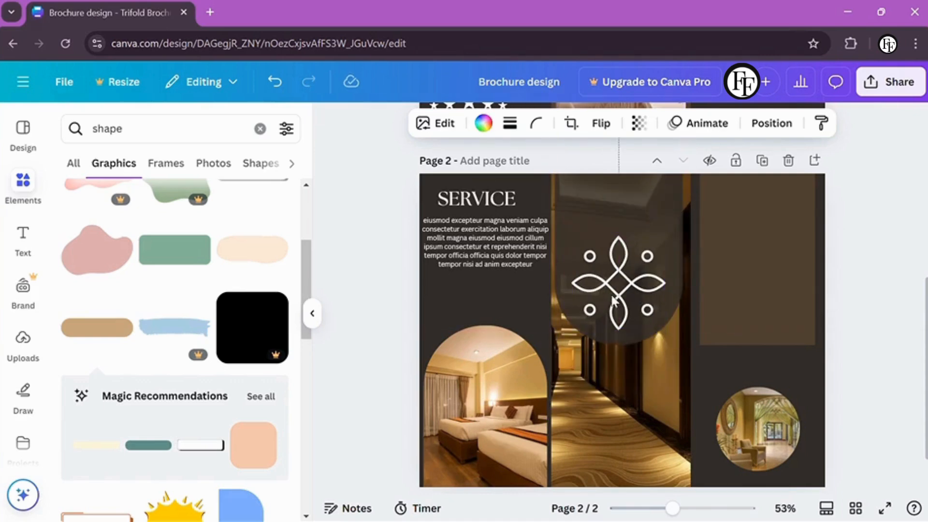
{"action": "left_click", "coordinate": [612, 300]}
{"action": "left_click", "coordinate": [177, 126]}
{"action": "key", "text": "BackSpace"}
{"action": "key", "text": "BackSpace"}
{"action": "key", "text": "BackSpace"}
{"action": "key", "text": "BackSpace"}
{"action": "key", "text": "BackSpace"}
Add a thin white outline circle and centre it over the flower ornament
{"action": "type", "text": "cir"}
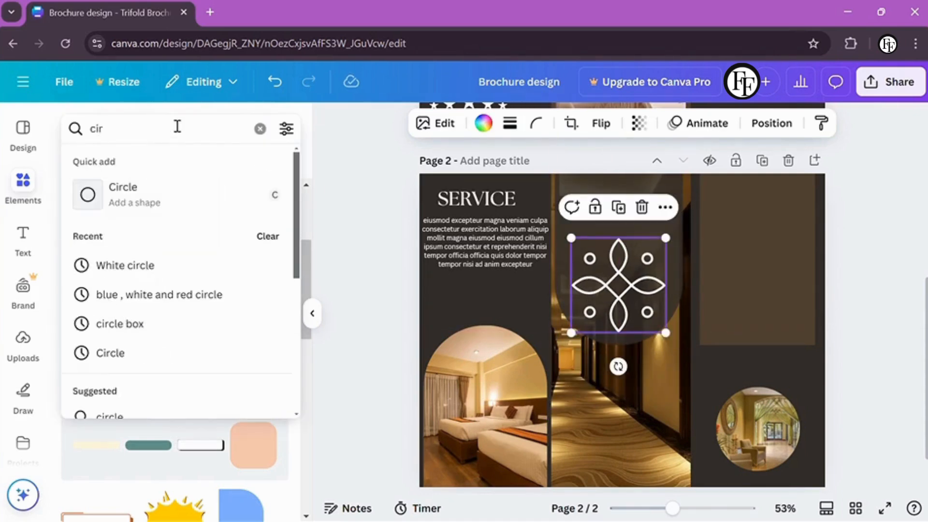
{"action": "left_click", "coordinate": [145, 416]}
{"action": "left_click", "coordinate": [253, 346]}
{"action": "left_click", "coordinate": [483, 123]}
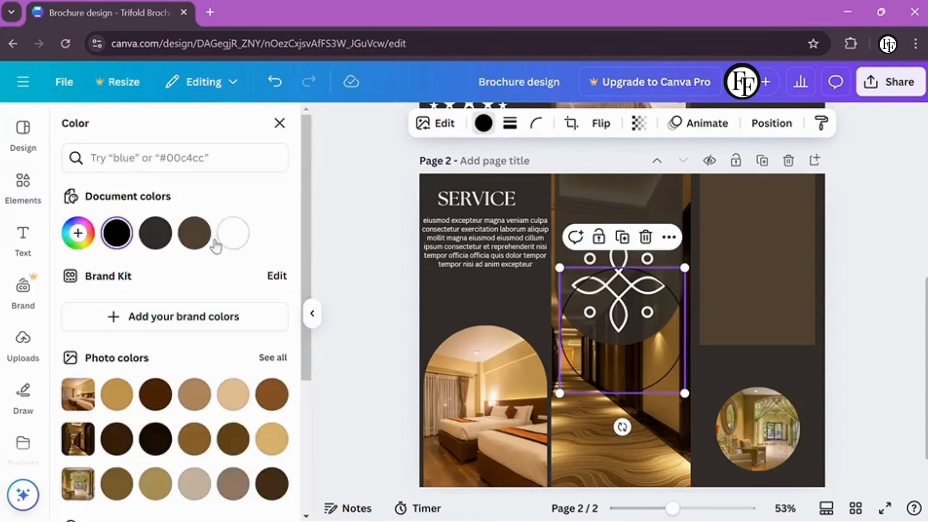
{"action": "left_click", "coordinate": [279, 126]}
{"action": "left_click_drag", "start_coordinate": [559, 267], "coordinate": [587, 298]}
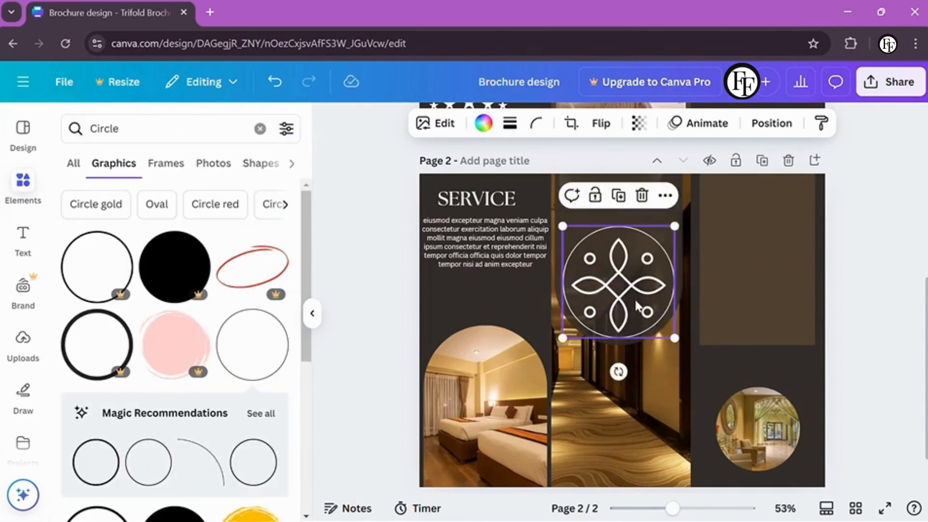
{"action": "left_click_drag", "start_coordinate": [636, 263], "coordinate": [618, 279]}
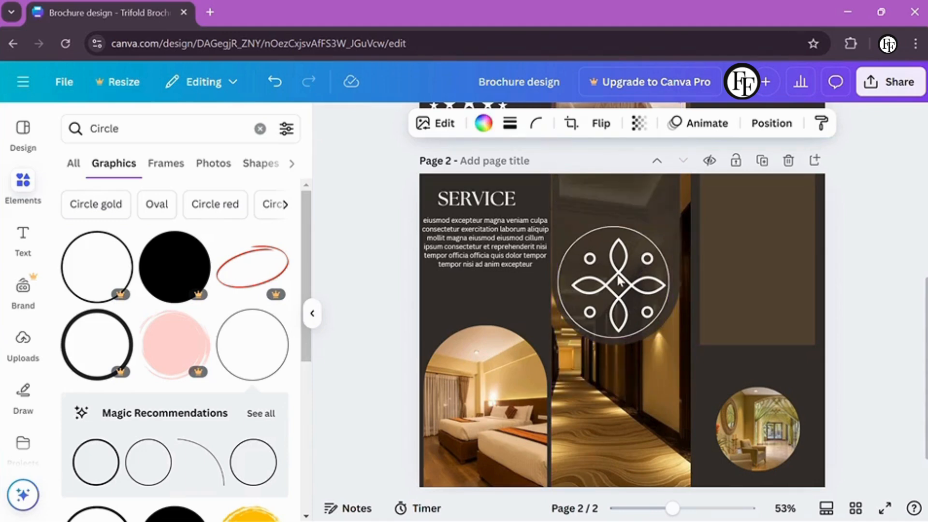
In the Layers list, stack the ornament above the circle and centre it inside
{"action": "left_click", "coordinate": [771, 123]}
{"action": "left_click", "coordinate": [233, 158]}
{"action": "left_click_drag", "start_coordinate": [188, 387], "coordinate": [191, 338]}
{"action": "left_click_drag", "start_coordinate": [604, 306], "coordinate": [605, 308]}
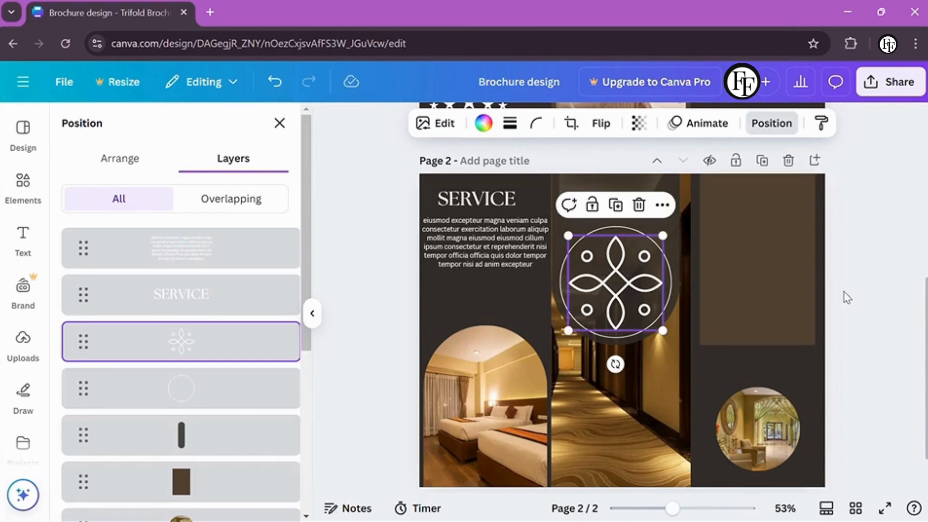
{"action": "key", "text": "Escape"}
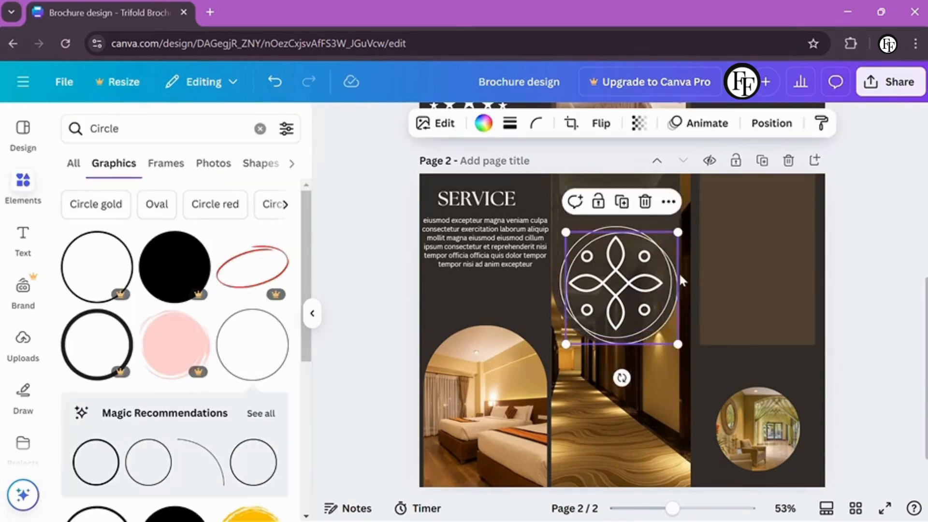
Shrink the ring around the bottom-right round photo to fit and colour it dark brown
{"action": "left_click", "coordinate": [801, 394]}
{"action": "left_click_drag", "start_coordinate": [707, 369], "coordinate": [749, 424]}
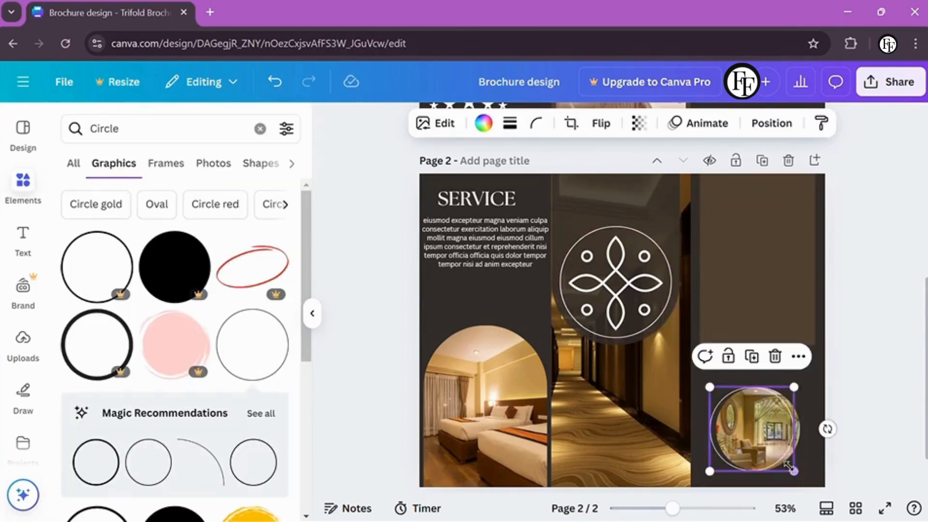
{"action": "left_click_drag", "start_coordinate": [804, 479], "coordinate": [799, 482]}
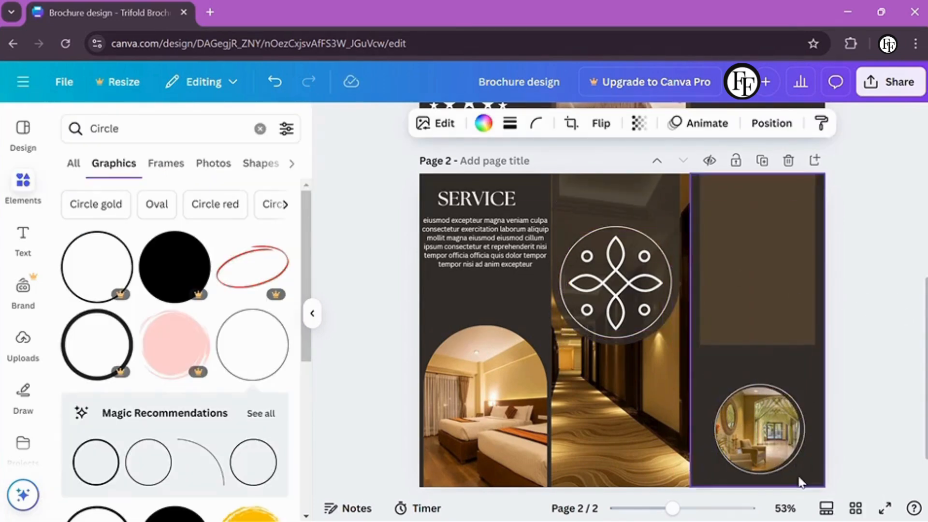
{"action": "left_click", "coordinate": [482, 120]}
{"action": "left_click", "coordinate": [194, 230]}
{"action": "left_click", "coordinate": [352, 316]}
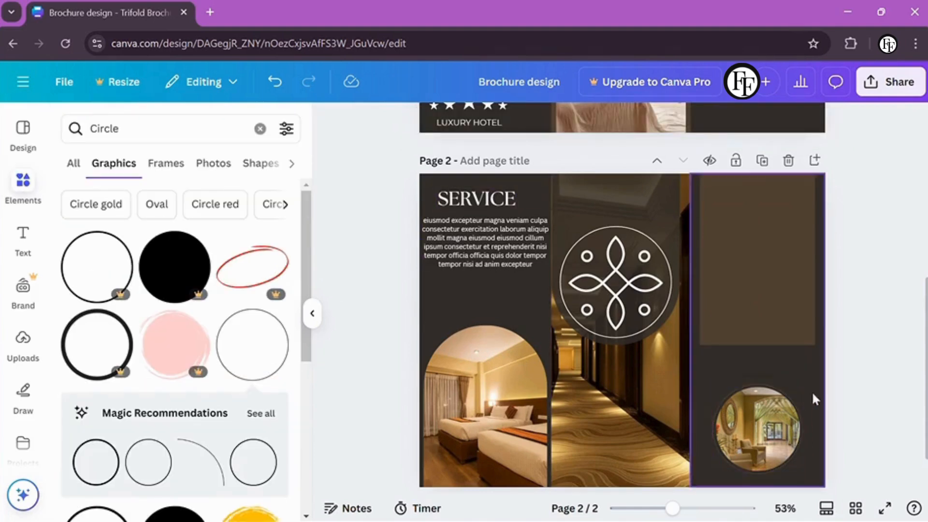
Lock the dark right column, then nudge the round photo and brown rectangle down
{"action": "left_click_drag", "start_coordinate": [815, 399], "coordinate": [817, 385]}
{"action": "left_click", "coordinate": [734, 159]}
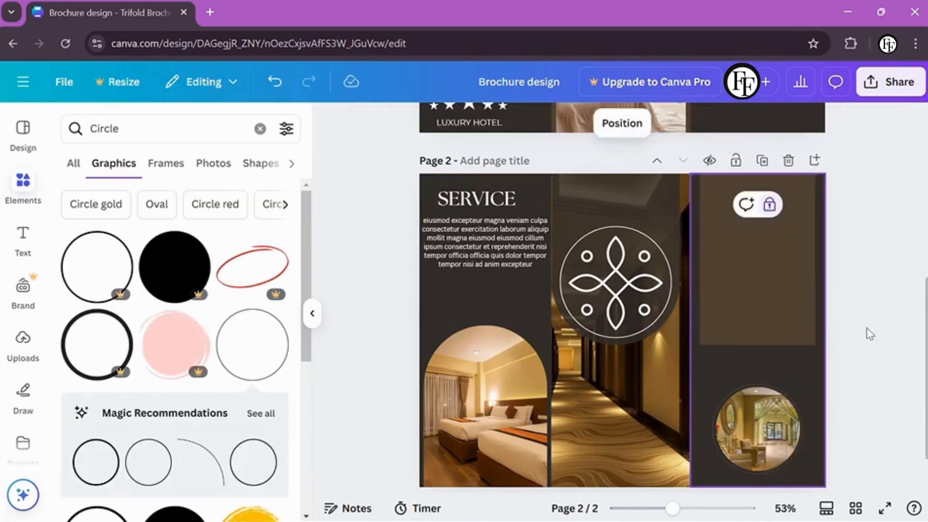
{"action": "left_click_drag", "start_coordinate": [726, 433], "coordinate": [726, 441]}
{"action": "mouse_move", "coordinate": [774, 314]}
{"action": "left_mouse_down"}
{"action": "mouse_move", "coordinate": [759, 360]}
{"action": "mouse_move", "coordinate": [776, 316]}
{"action": "left_mouse_up"}
Add a black triangle, flip it vertically, shrink it and place it below the brown rectangle
{"action": "left_click", "coordinate": [140, 128]}
{"action": "key", "text": "ctrl+a"}
{"action": "key", "text": "BackSpace"}
{"action": "type", "text": "triangle"}
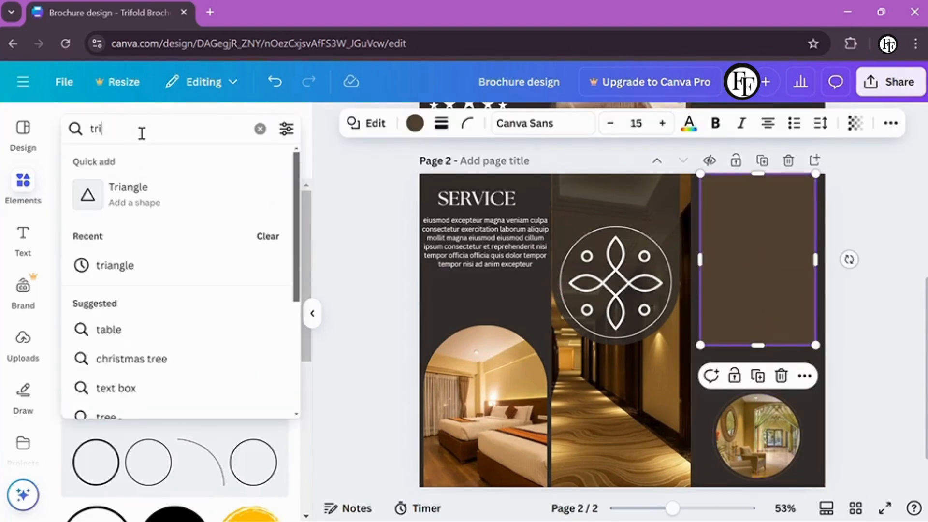
{"action": "key", "text": "Return"}
{"action": "left_click", "coordinate": [93, 280]}
{"action": "left_click_drag", "start_coordinate": [646, 341], "coordinate": [778, 387]}
{"action": "left_click", "coordinate": [601, 123]}
{"action": "left_click", "coordinate": [605, 190]}
{"action": "left_click_drag", "start_coordinate": [804, 427], "coordinate": [752, 374]}
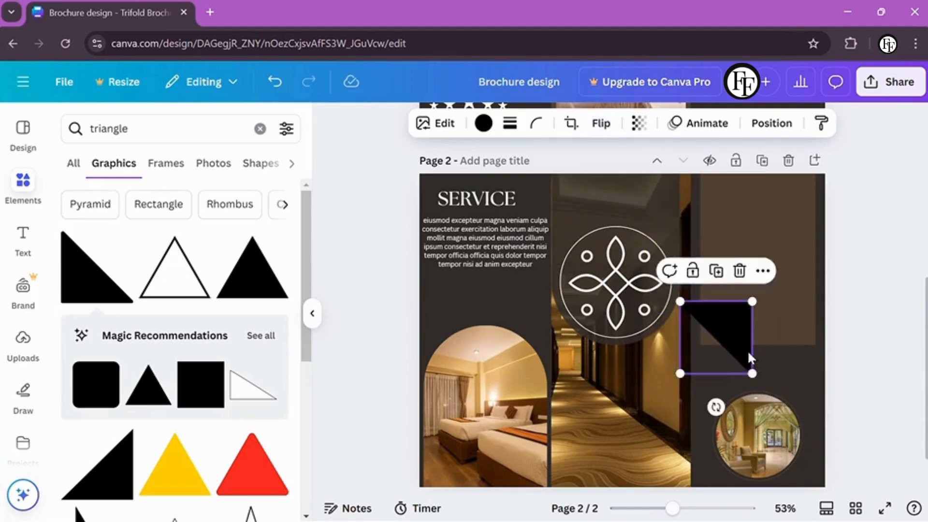
{"action": "left_click_drag", "start_coordinate": [732, 343], "coordinate": [706, 358]}
Duplicate the triangle and flip the copy horizontally to form the notch
{"action": "key", "text": "ctrl+d"}
{"action": "left_click", "coordinate": [601, 123]}
{"action": "left_click", "coordinate": [612, 161]}
{"action": "left_click", "coordinate": [846, 356]}
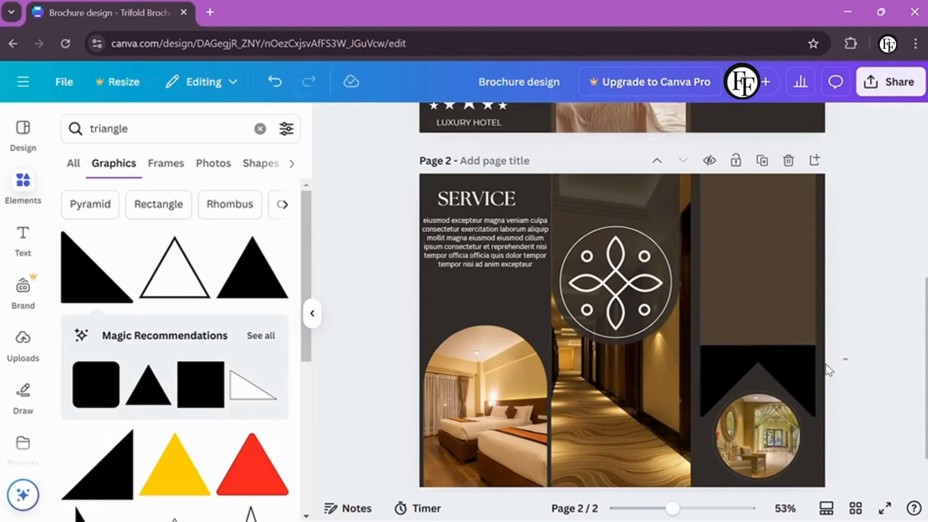
Colour both triangles the brown of the rectangle using the eyedropper and copied style
{"action": "left_click_drag", "start_coordinate": [829, 370], "coordinate": [732, 329]}
{"action": "left_click", "coordinate": [705, 313]}
{"action": "left_click", "coordinate": [699, 315]}
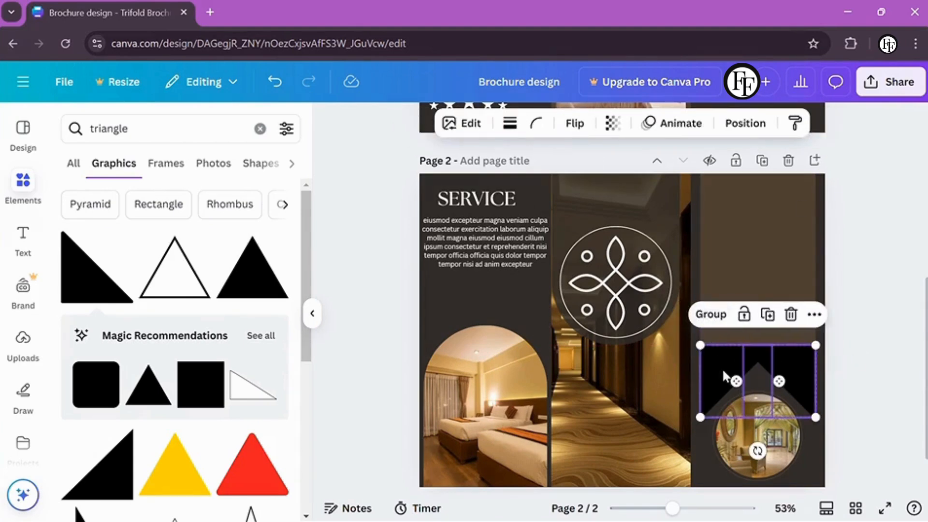
{"action": "left_click", "coordinate": [847, 352]}
{"action": "left_click", "coordinate": [718, 358]}
{"action": "left_click", "coordinate": [483, 123]}
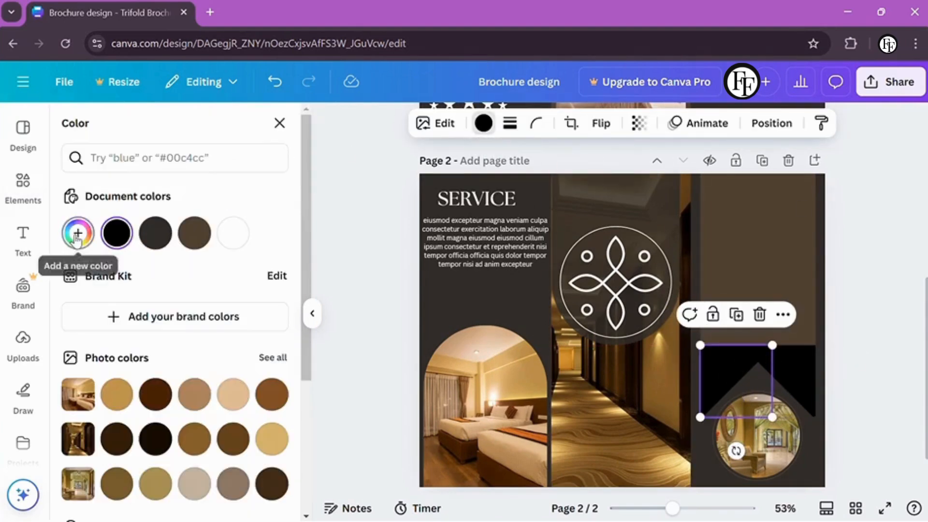
{"action": "left_click", "coordinate": [77, 234]}
{"action": "left_click", "coordinate": [262, 384]}
{"action": "left_click", "coordinate": [796, 242]}
{"action": "left_click", "coordinate": [820, 123]}
{"action": "left_click", "coordinate": [787, 375]}
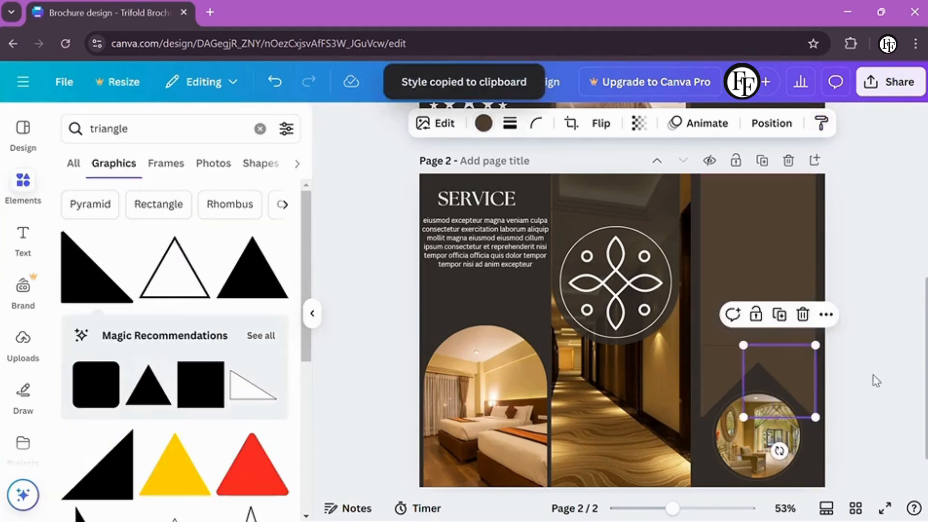
Group the brown rectangle and the two triangles into one ribbon
{"action": "left_click_drag", "start_coordinate": [856, 271], "coordinate": [715, 386]}
{"action": "key", "text": "ctrl+g"}
{"action": "left_click", "coordinate": [860, 371]}
Duplicate the SERVICE heading and move the copy to the top of the right panel
{"action": "left_click", "coordinate": [500, 198]}
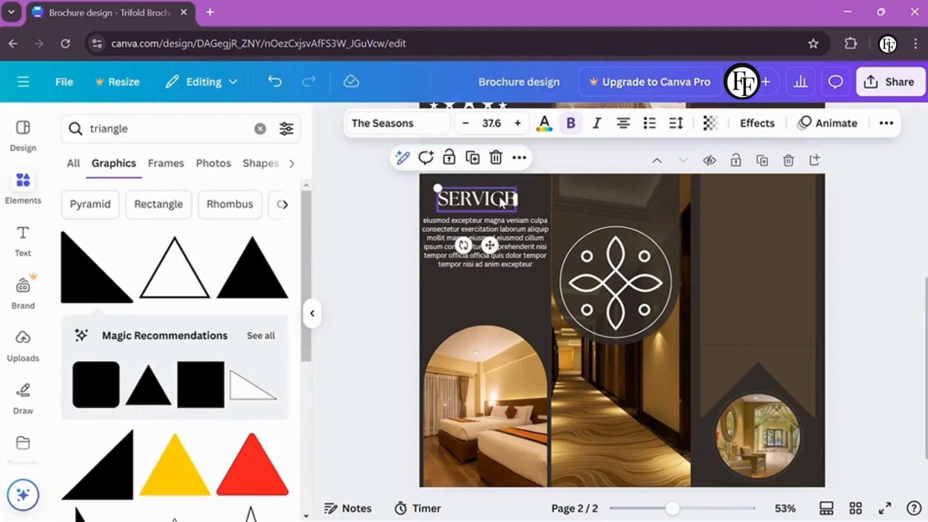
{"action": "key", "text": "ctrl+d"}
{"action": "left_click_drag", "start_coordinate": [500, 203], "coordinate": [762, 198]}
{"action": "double_click", "coordinate": [761, 198]}
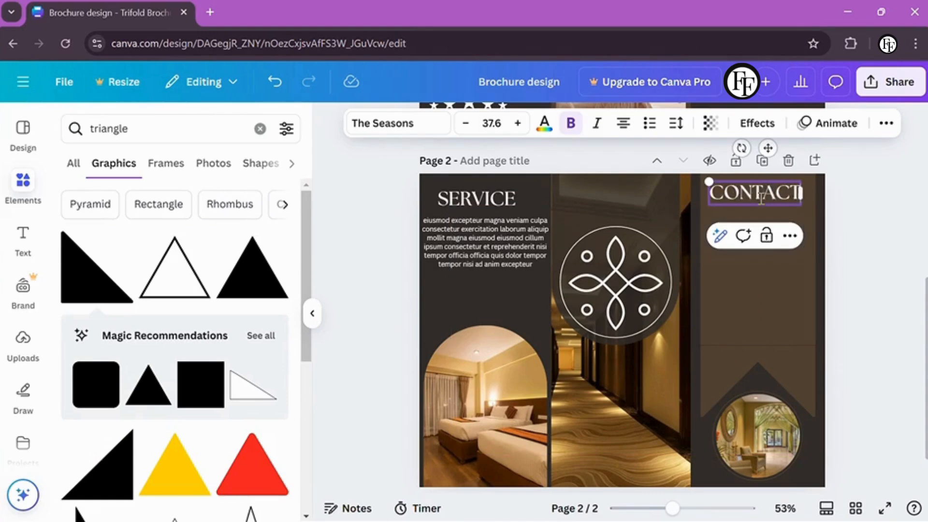
Finish the smaller CONTACT US heading and position it at the panel top
{"action": "key", "text": "Escape"}
{"action": "left_click", "coordinate": [777, 193]}
{"action": "left_click_drag", "start_coordinate": [695, 181], "coordinate": [729, 192]}
{"action": "left_click", "coordinate": [845, 227]}
Add an EMAIL text label beneath the CONTACT US heading
{"action": "scroll", "coordinate": [693, 226], "scroll_direction": "up", "scroll_amount": 3}
{"action": "key", "text": "t"}
{"action": "left_click_drag", "start_coordinate": [628, 356], "coordinate": [818, 240]}
{"action": "key", "text": "BackSpace"}
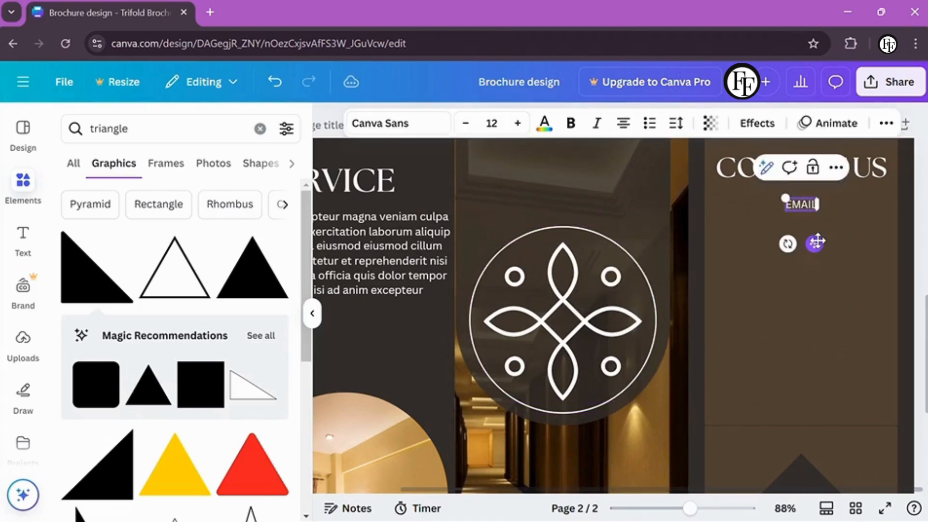
{"action": "left_click", "coordinate": [921, 241]}
Duplicate the label into WEBSITES and ADDERSS entries stacked below EMAIL
{"action": "left_click", "coordinate": [800, 196]}
{"action": "key", "text": "ctrl+d"}
{"action": "left_click_drag", "start_coordinate": [809, 208], "coordinate": [800, 273]}
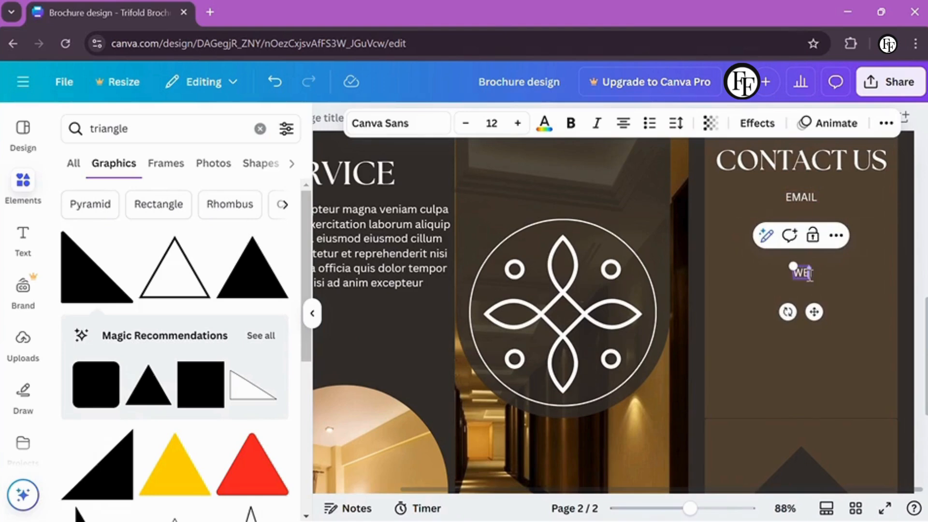
{"action": "type", "text": "SITES"}
{"action": "key", "text": "Escape"}
{"action": "key", "text": "ctrl+d"}
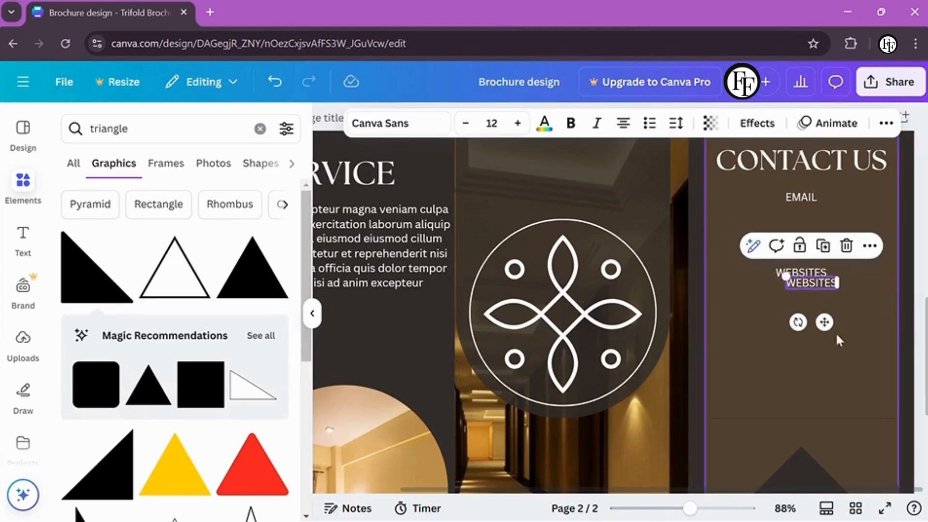
{"action": "left_click_drag", "start_coordinate": [829, 322], "coordinate": [829, 372]}
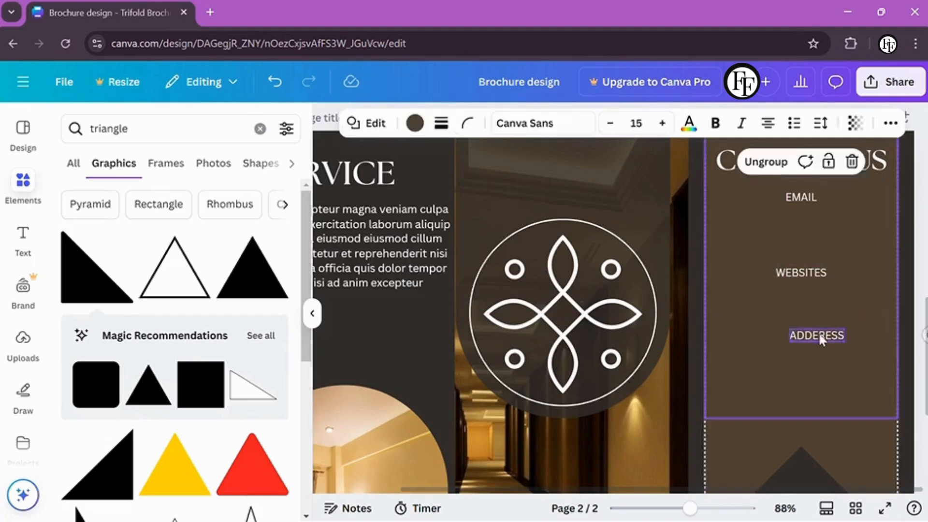
{"action": "left_click_drag", "start_coordinate": [822, 335], "coordinate": [801, 318]}
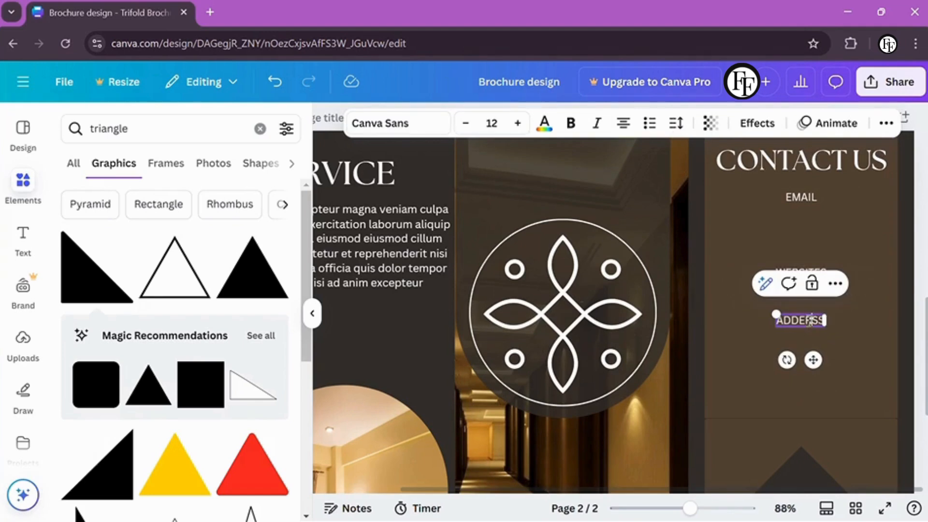
{"action": "key", "text": "Escape"}
Add a PHONE label below ADDERSS
{"action": "left_click", "coordinate": [821, 320]}
{"action": "key", "text": "ctrl+d"}
{"action": "left_click_drag", "start_coordinate": [797, 325], "coordinate": [807, 340]}
{"action": "double_click", "coordinate": [808, 340]}
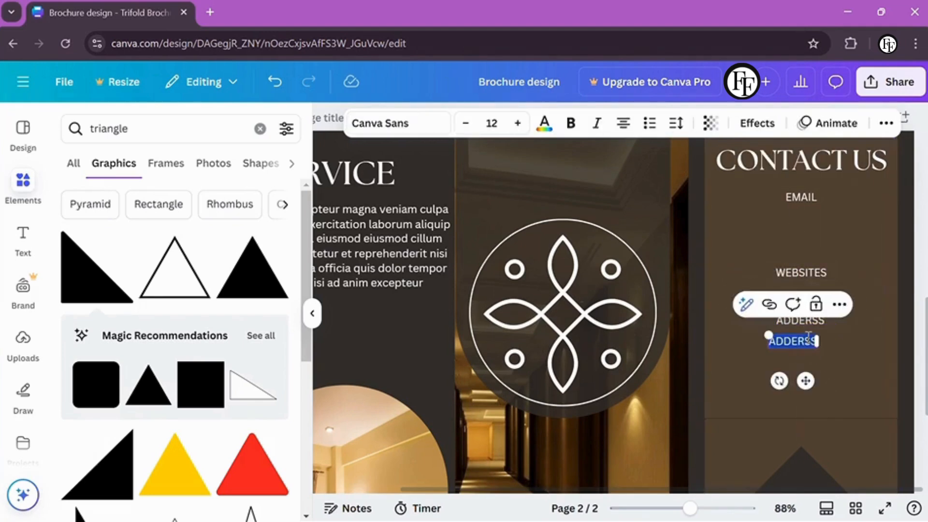
{"action": "type", "text": "PHONE"}
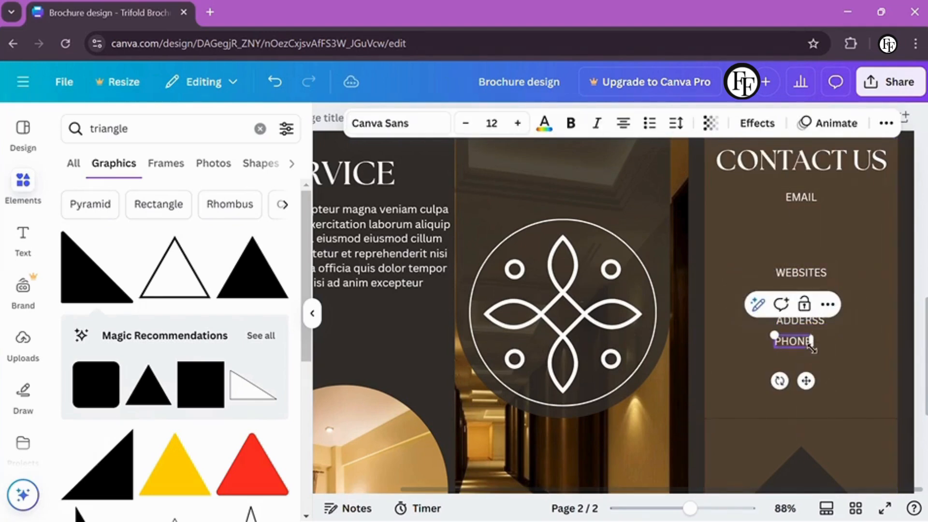
Place a spare blank text line under the EMAIL label
{"action": "left_click", "coordinate": [845, 364]}
{"action": "key", "text": "Tab"}
{"action": "key", "text": "Tab"}
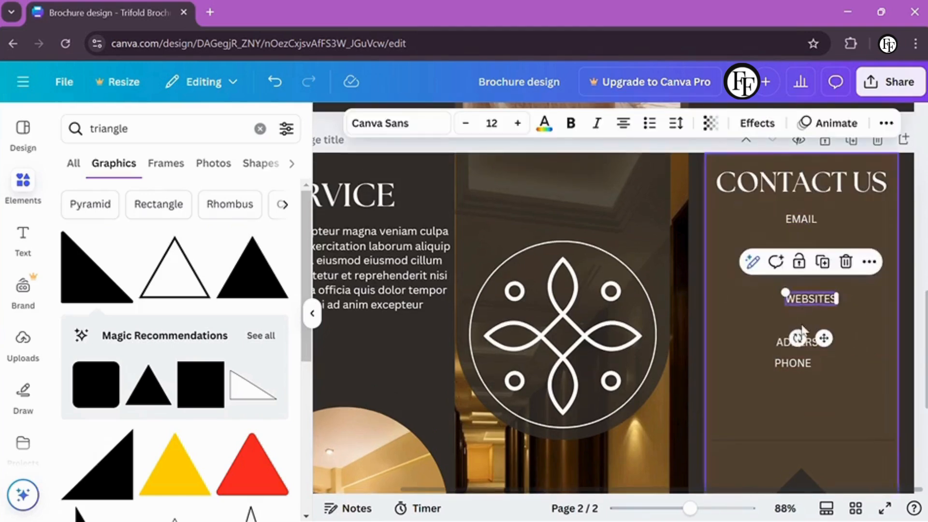
{"action": "key", "text": "Tab"}
{"action": "left_click_drag", "start_coordinate": [800, 363], "coordinate": [819, 295]}
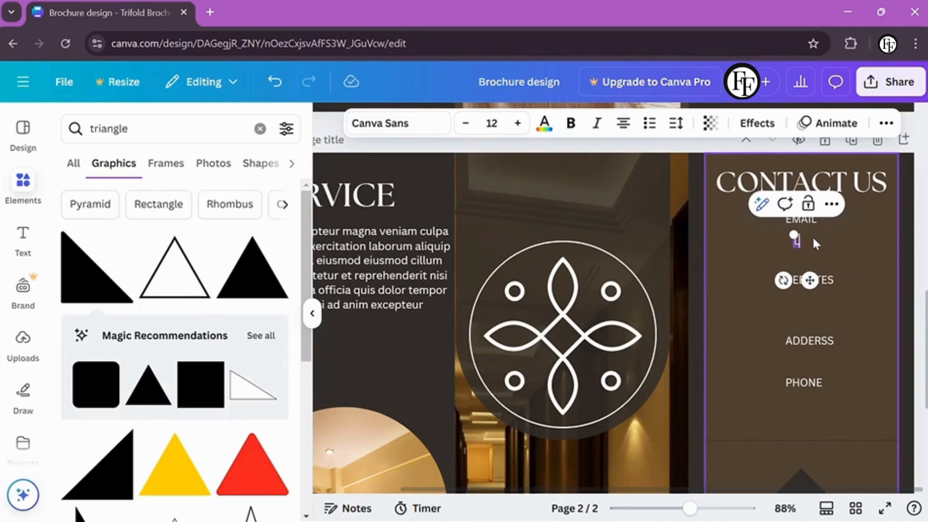
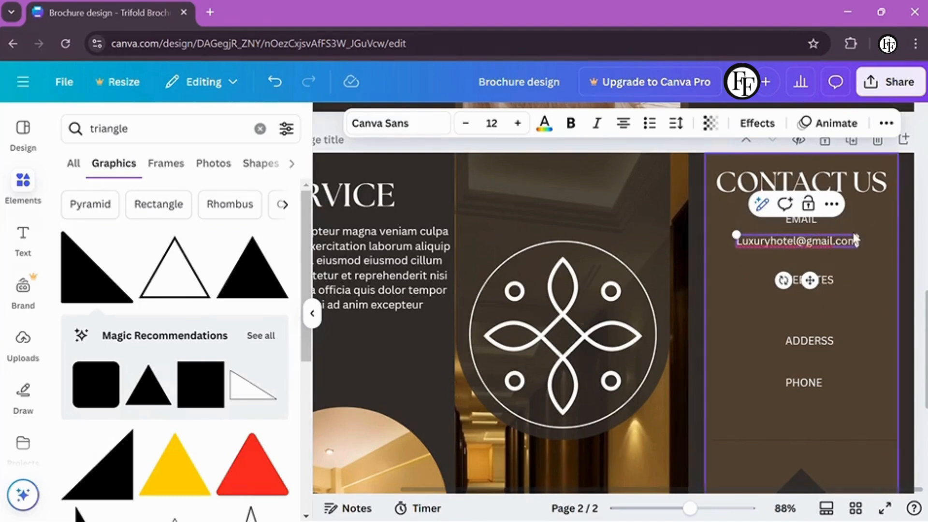
Enter the email address under EMAIL and the website Luxuryhotelsite.com under WEBSITES
{"action": "left_click", "coordinate": [848, 261]}
{"action": "left_click", "coordinate": [769, 237]}
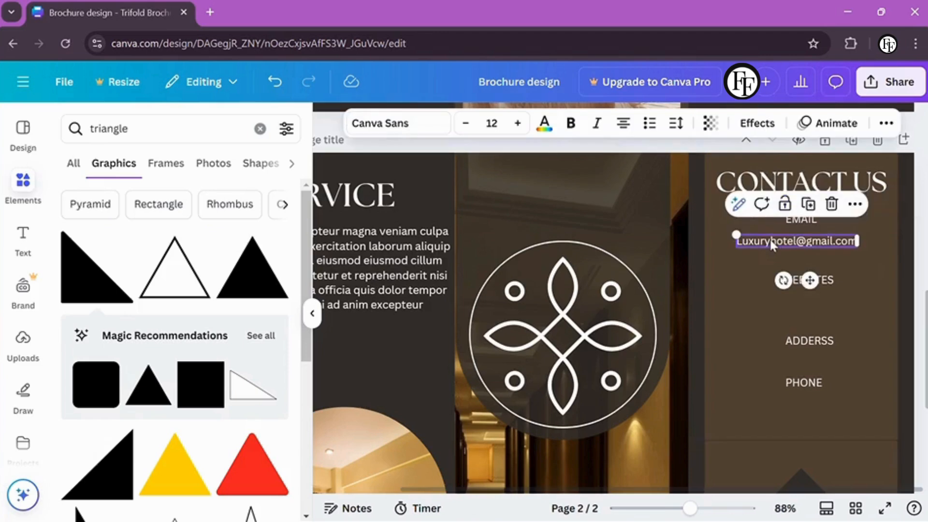
{"action": "left_click_drag", "start_coordinate": [769, 237], "coordinate": [830, 316]}
{"action": "key", "text": "ctrl+v"}
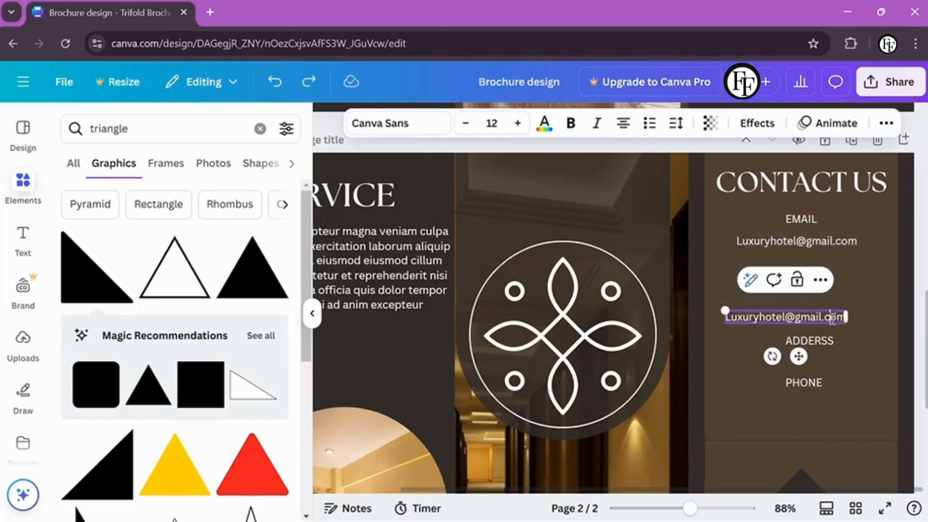
{"action": "type", "text": "lsit"}
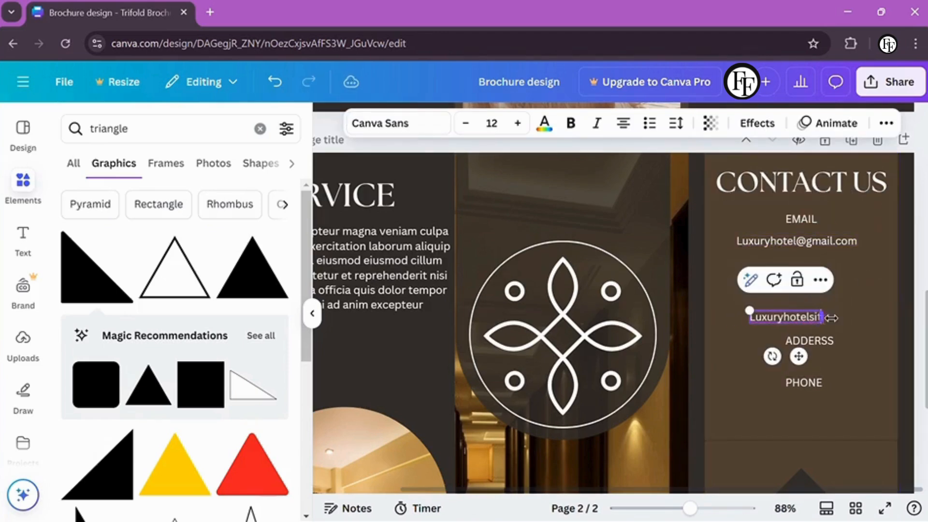
{"action": "type", "text": "e.com"}
Add the street address line under ADDERSS and the phone number line under PHONE
{"action": "left_click_drag", "start_coordinate": [792, 317], "coordinate": [828, 365]}
{"action": "type", "text": "123 A"}
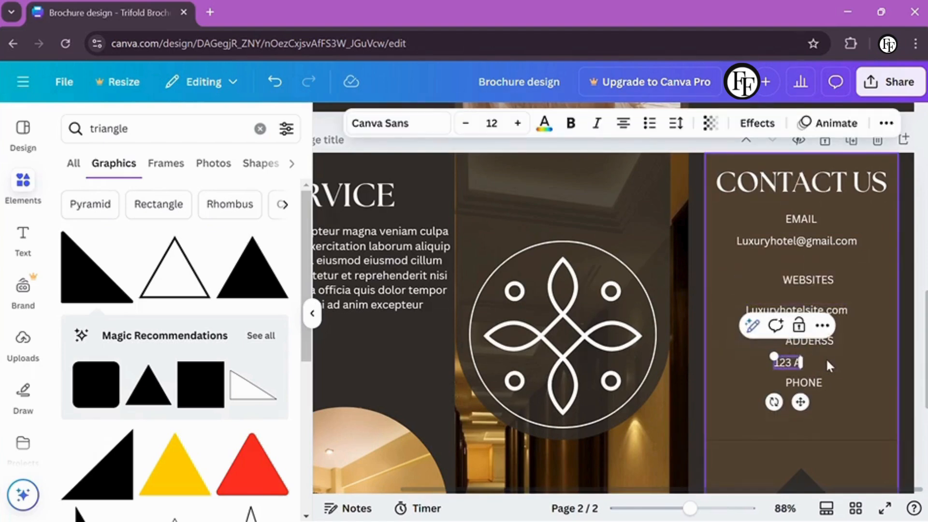
{"action": "type", "text": "nywhere St"}
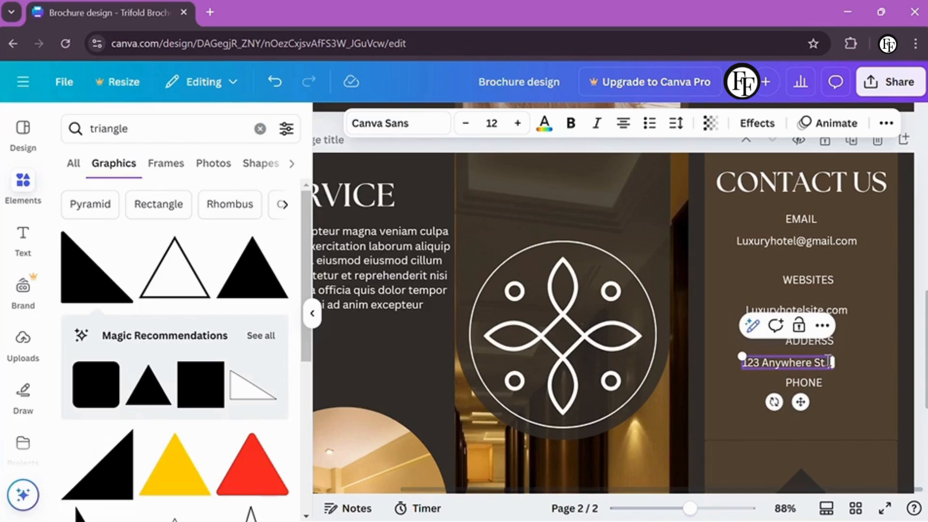
{"action": "type", "text": "., any city"}
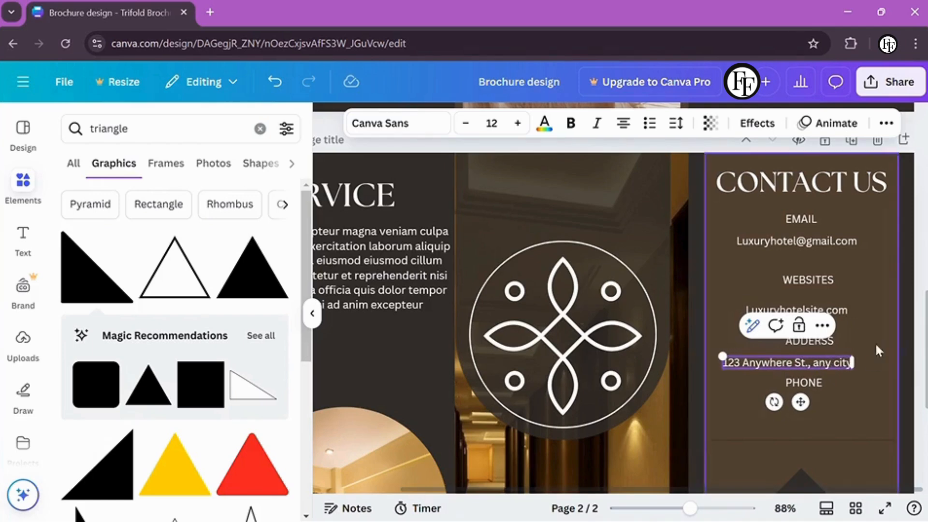
{"action": "left_click_drag", "start_coordinate": [821, 361], "coordinate": [827, 400]}
{"action": "double_click", "coordinate": [827, 404]}
{"action": "type", "text": "12"}
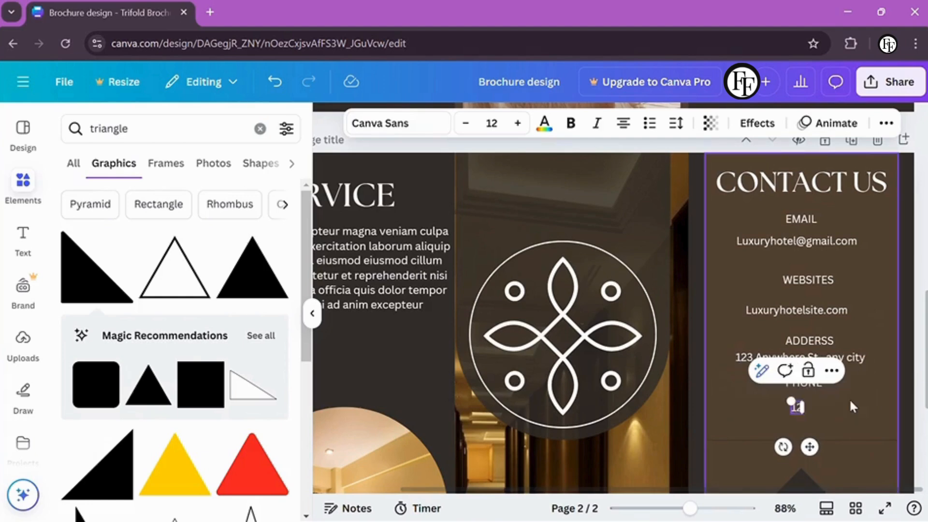
{"action": "type", "text": "3-456-789"}
{"action": "left_click", "coordinate": [905, 397]}
{"action": "scroll", "coordinate": [904, 397], "scroll_direction": "down", "scroll_amount": 1}
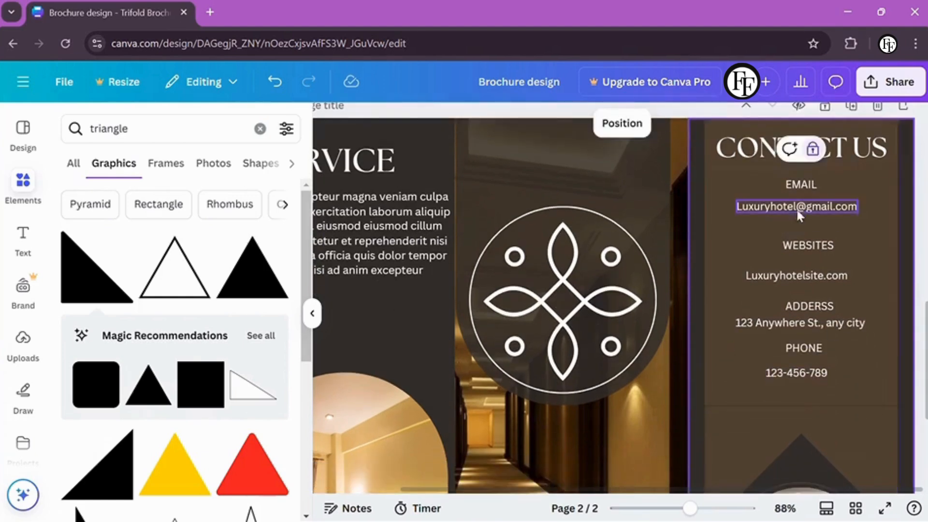
Set the email, website, address and phone detail lines in Montserrat
{"action": "left_click", "coordinate": [796, 207]}
{"action": "left_click", "coordinate": [796, 276], "text": "shift"}
{"action": "left_click", "coordinate": [799, 323], "text": "shift"}
{"action": "left_click", "coordinate": [796, 373], "text": "shift"}
{"action": "left_click", "coordinate": [396, 122]}
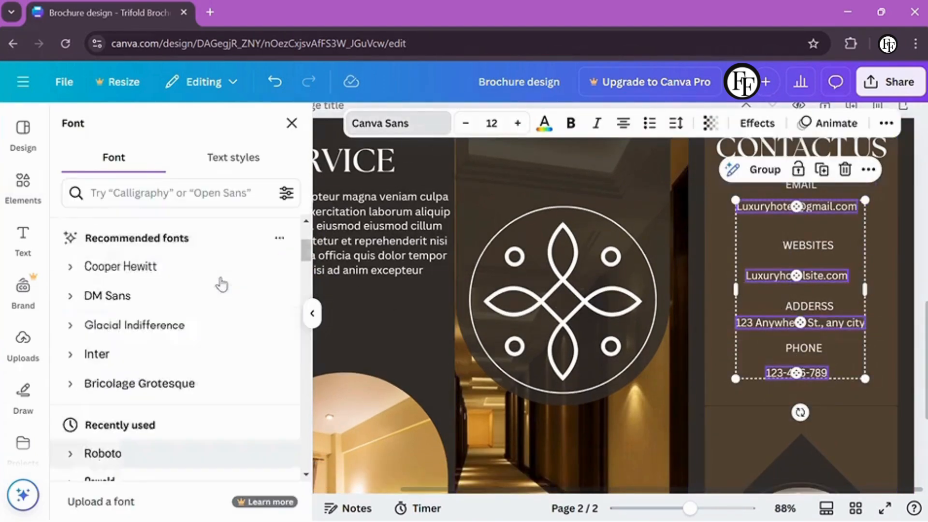
{"action": "scroll", "coordinate": [221, 285], "scroll_direction": "up", "scroll_amount": 3}
{"action": "left_click", "coordinate": [186, 323]}
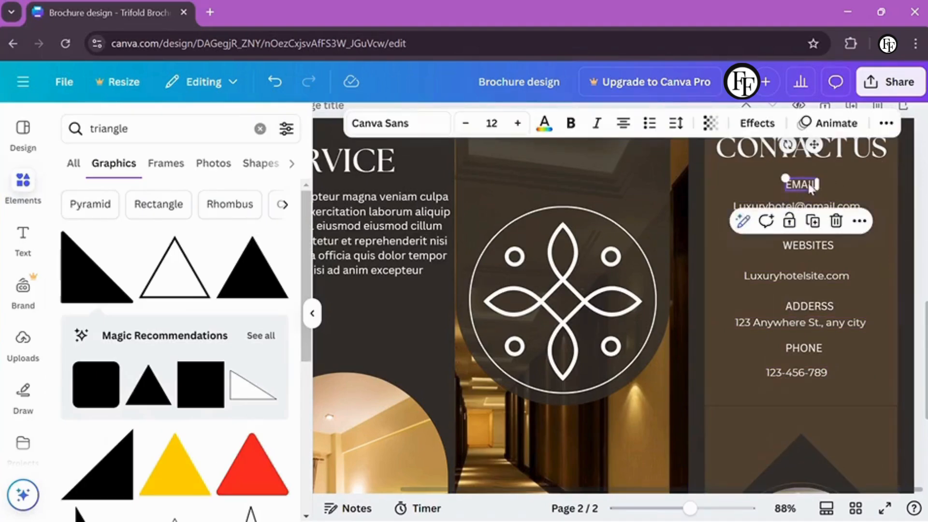
Try the Arapey font on the EMAIL, ADDERSS and PHONE labels while browsing fonts
{"action": "left_click", "coordinate": [807, 245], "text": "shift"}
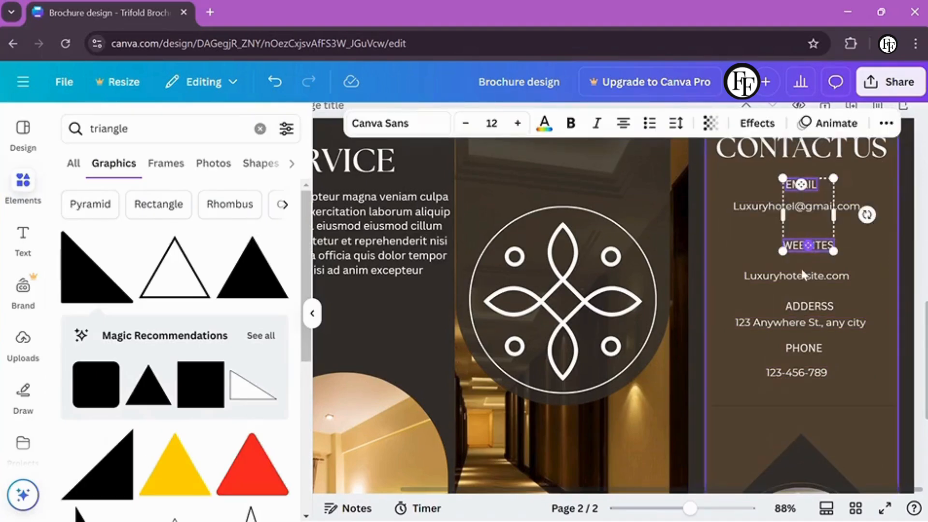
{"action": "left_click", "coordinate": [809, 306], "text": "shift"}
{"action": "left_click", "coordinate": [803, 348], "text": "shift"}
{"action": "left_click", "coordinate": [396, 122]}
{"action": "scroll", "coordinate": [198, 313], "scroll_direction": "down", "scroll_amount": 6}
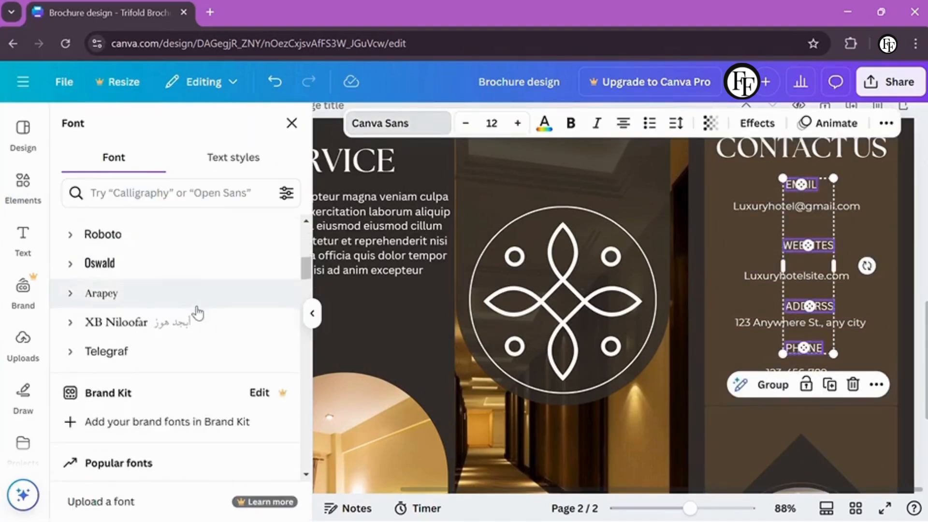
{"action": "scroll", "coordinate": [197, 313], "scroll_direction": "down", "scroll_amount": 15}
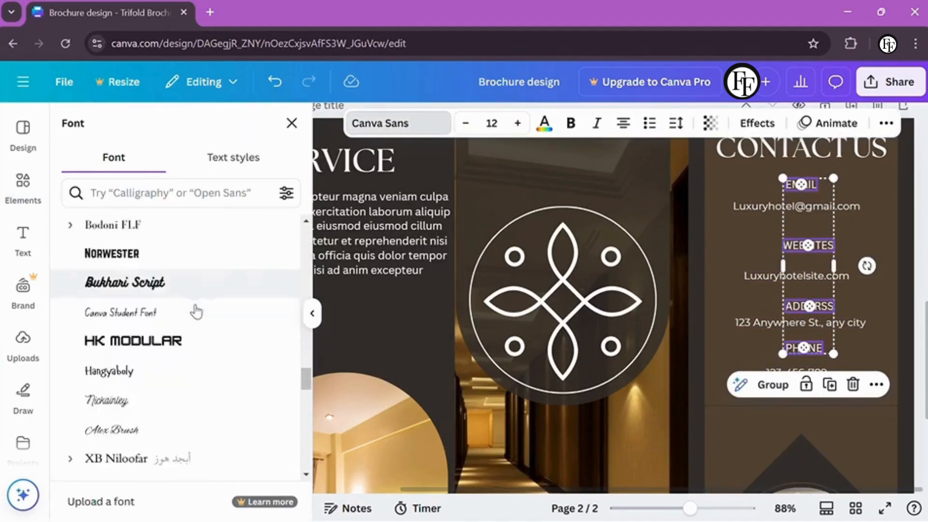
{"action": "scroll", "coordinate": [196, 311], "scroll_direction": "up", "scroll_amount": 10}
{"action": "left_click", "coordinate": [195, 311]}
{"action": "scroll", "coordinate": [194, 311], "scroll_direction": "down", "scroll_amount": 10}
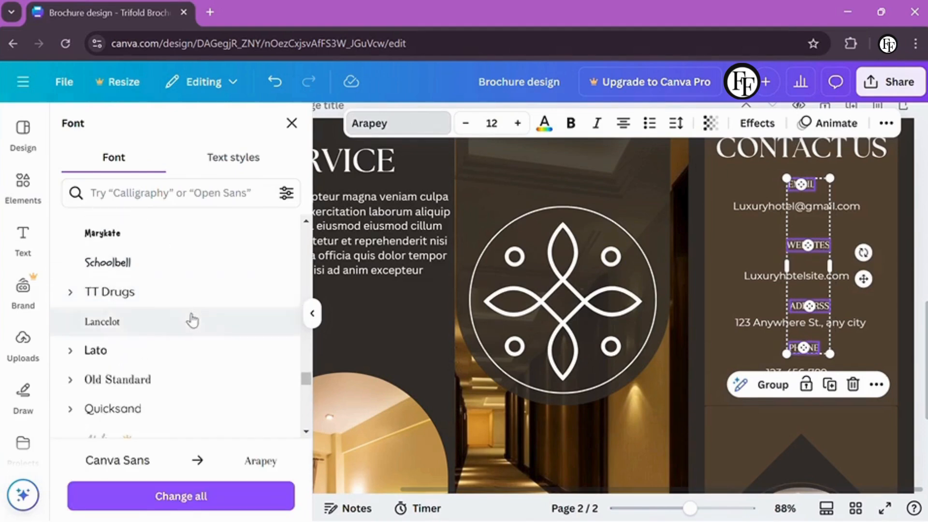
{"action": "scroll", "coordinate": [185, 329], "scroll_direction": "down", "scroll_amount": 15}
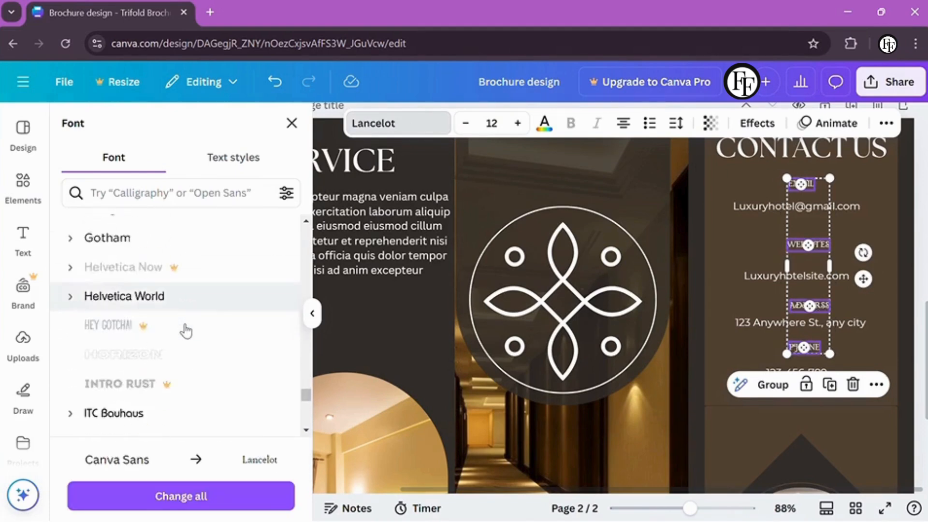
{"action": "scroll", "coordinate": [180, 256], "scroll_direction": "down", "scroll_amount": 15}
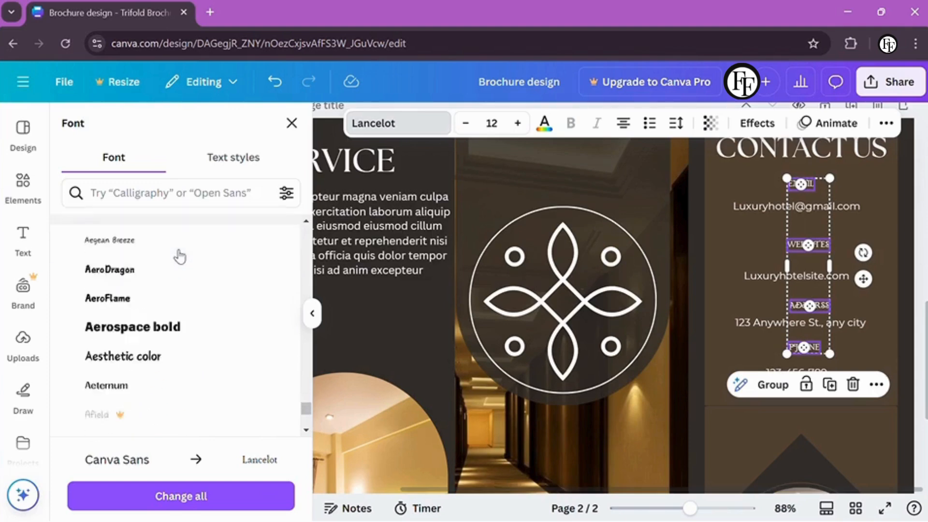
{"action": "scroll", "coordinate": [180, 256], "scroll_direction": "down", "scroll_amount": 15}
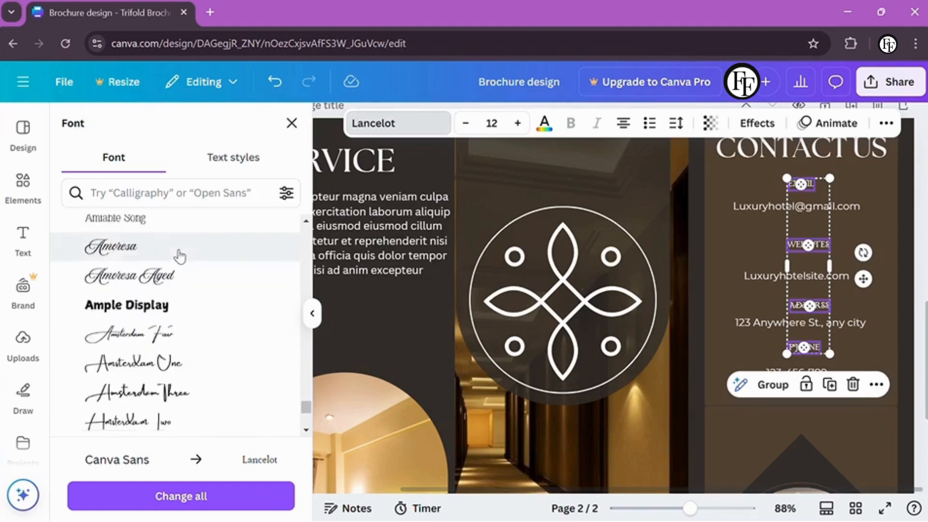
{"action": "scroll", "coordinate": [179, 256], "scroll_direction": "down", "scroll_amount": 10}
{"action": "left_click", "coordinate": [371, 341]}
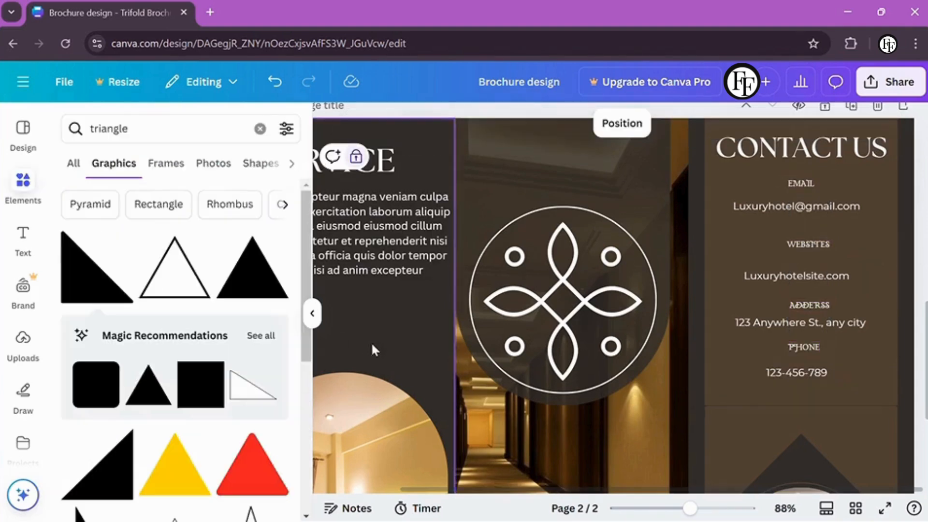
Apply The Seasons from Document fonts to the contact labels and check the results
{"action": "left_click", "coordinate": [803, 302]}
{"action": "left_click", "coordinate": [800, 184], "text": "shift"}
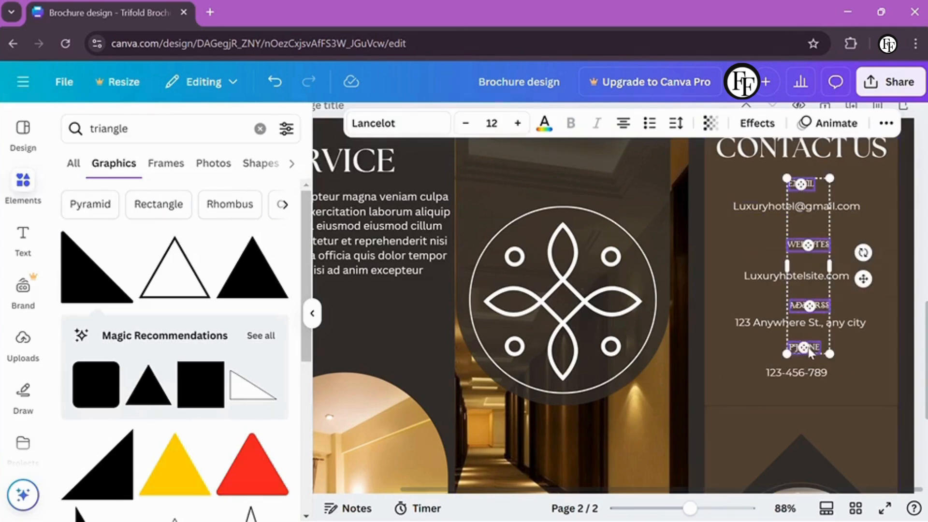
{"action": "left_click", "coordinate": [802, 347], "text": "shift"}
{"action": "left_click", "coordinate": [373, 123]}
{"action": "scroll", "coordinate": [135, 277], "scroll_direction": "up", "scroll_amount": 10}
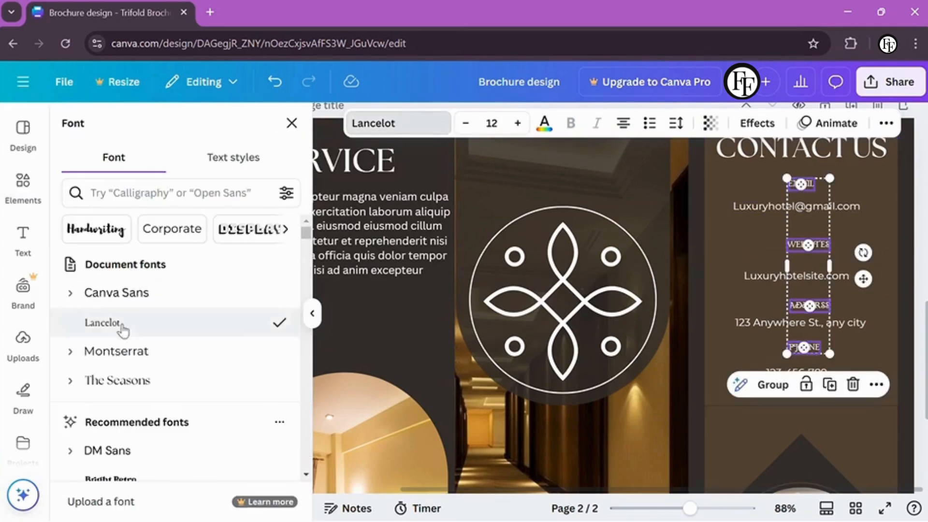
{"action": "left_click", "coordinate": [110, 350]}
{"action": "left_click", "coordinate": [109, 381]}
{"action": "left_click", "coordinate": [751, 242]}
{"action": "left_click", "coordinate": [786, 207]}
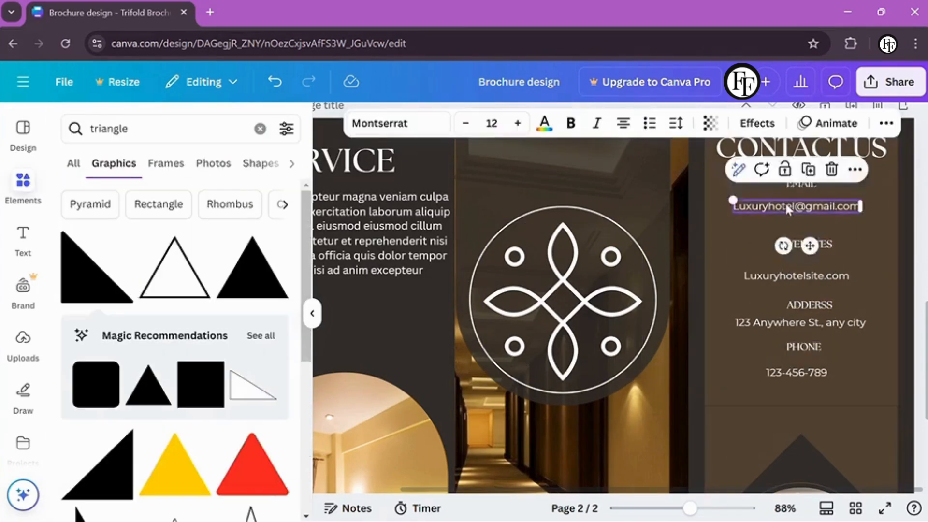
{"action": "left_click", "coordinate": [802, 245]}
{"action": "left_click", "coordinate": [785, 409]}
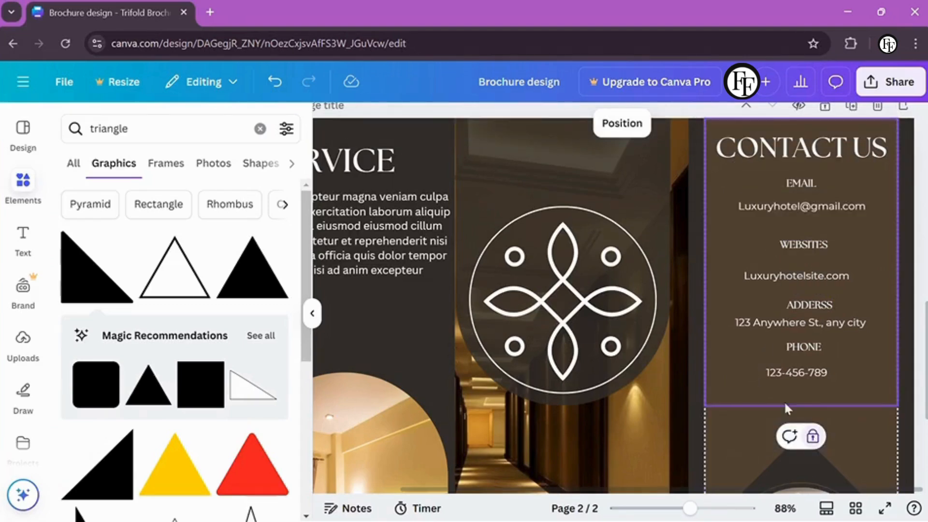
Move the WEBSITES, website, address and phone lines so the contact spacing is even
{"action": "left_click", "coordinate": [838, 164]}
{"action": "left_click_drag", "start_coordinate": [834, 177], "coordinate": [802, 204]}
{"action": "left_click_drag", "start_coordinate": [769, 384], "coordinate": [770, 384]}
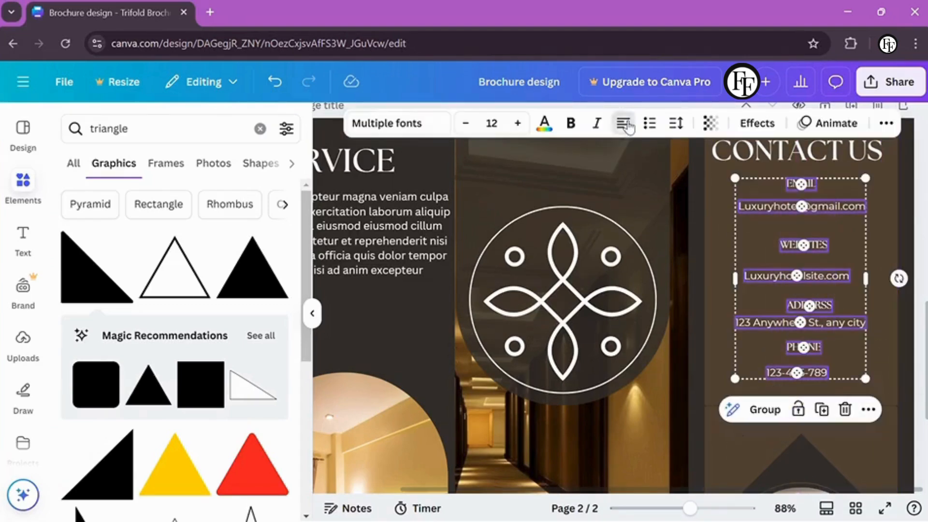
{"action": "left_click", "coordinate": [836, 207]}
{"action": "left_click_drag", "start_coordinate": [802, 245], "coordinate": [802, 238]}
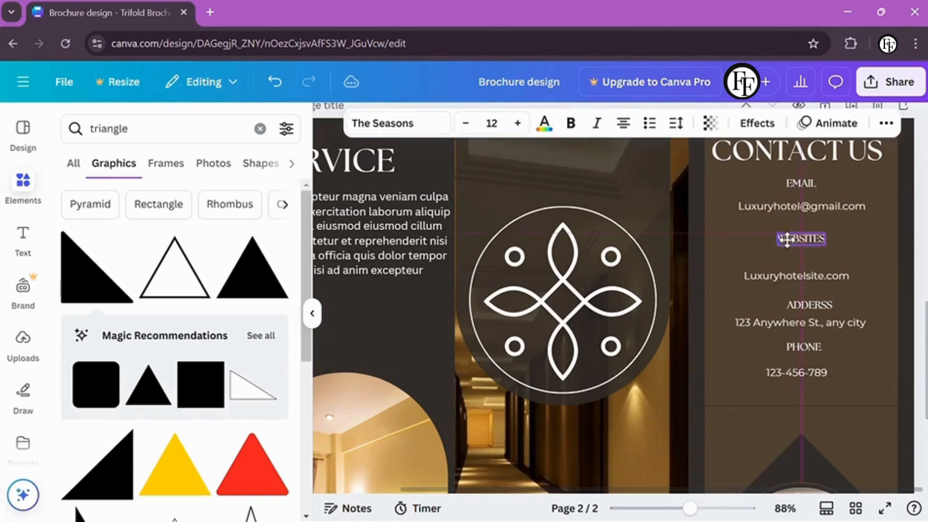
{"action": "left_click_drag", "start_coordinate": [797, 274], "coordinate": [802, 271]}
{"action": "left_click_drag", "start_coordinate": [802, 304], "coordinate": [804, 386]}
{"action": "left_click", "coordinate": [858, 398]}
Zoom in and out to review the finished Contact Us panel
{"action": "scroll", "coordinate": [843, 338], "scroll_direction": "up", "scroll_amount": 1}
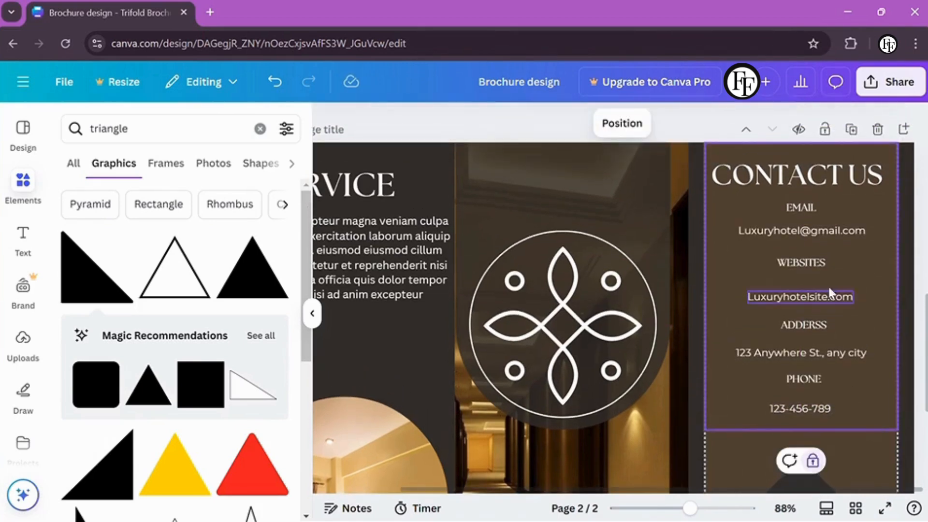
{"action": "scroll", "coordinate": [836, 165], "scroll_direction": "down", "scroll_amount": 3}
{"action": "scroll", "coordinate": [828, 345], "scroll_direction": "down", "scroll_amount": 1}
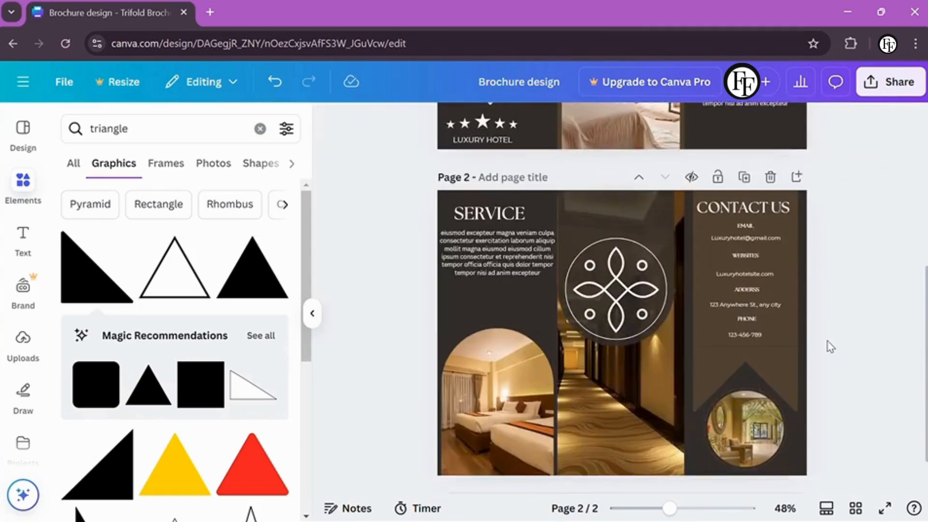
{"action": "scroll", "coordinate": [828, 346], "scroll_direction": "up", "scroll_amount": 5}
{"action": "scroll", "coordinate": [830, 346], "scroll_direction": "down", "scroll_amount": 3}
{"action": "scroll", "coordinate": [828, 346], "scroll_direction": "down", "scroll_amount": 2}
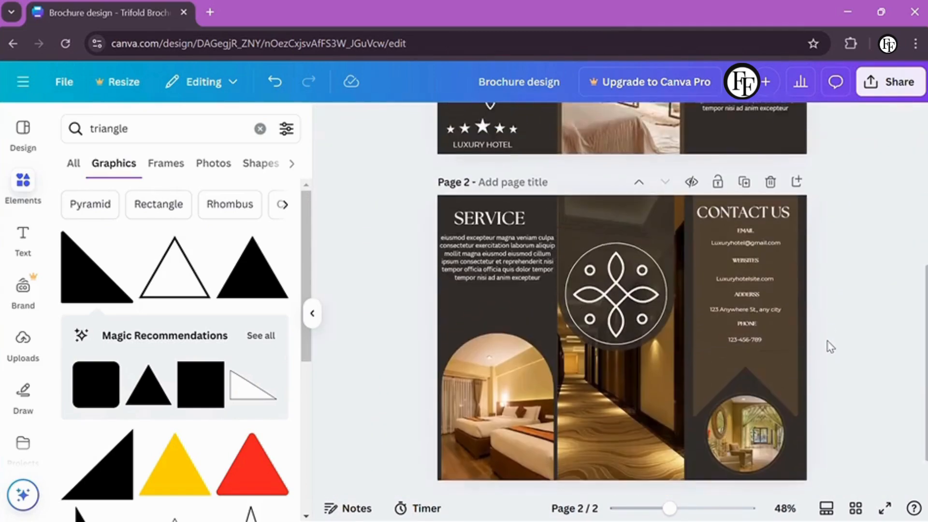
{"action": "scroll", "coordinate": [828, 346], "scroll_direction": "up", "scroll_amount": 5}
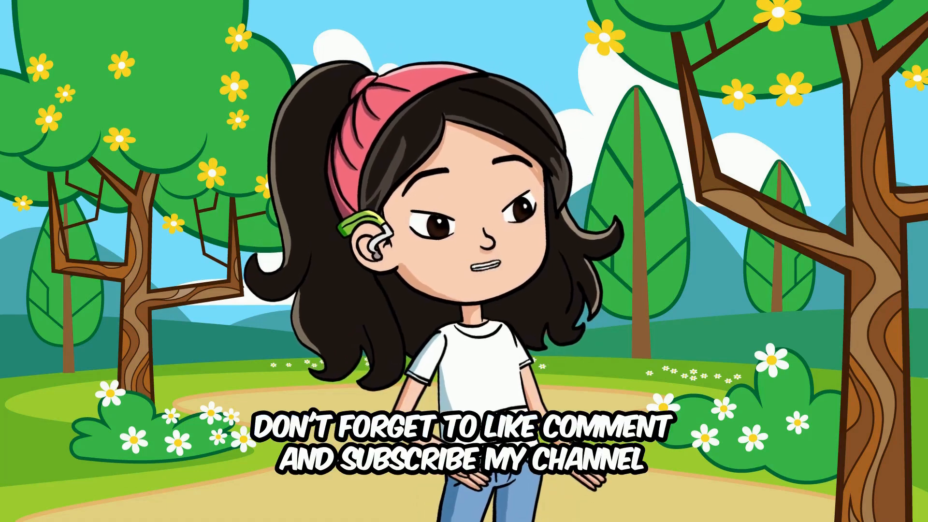